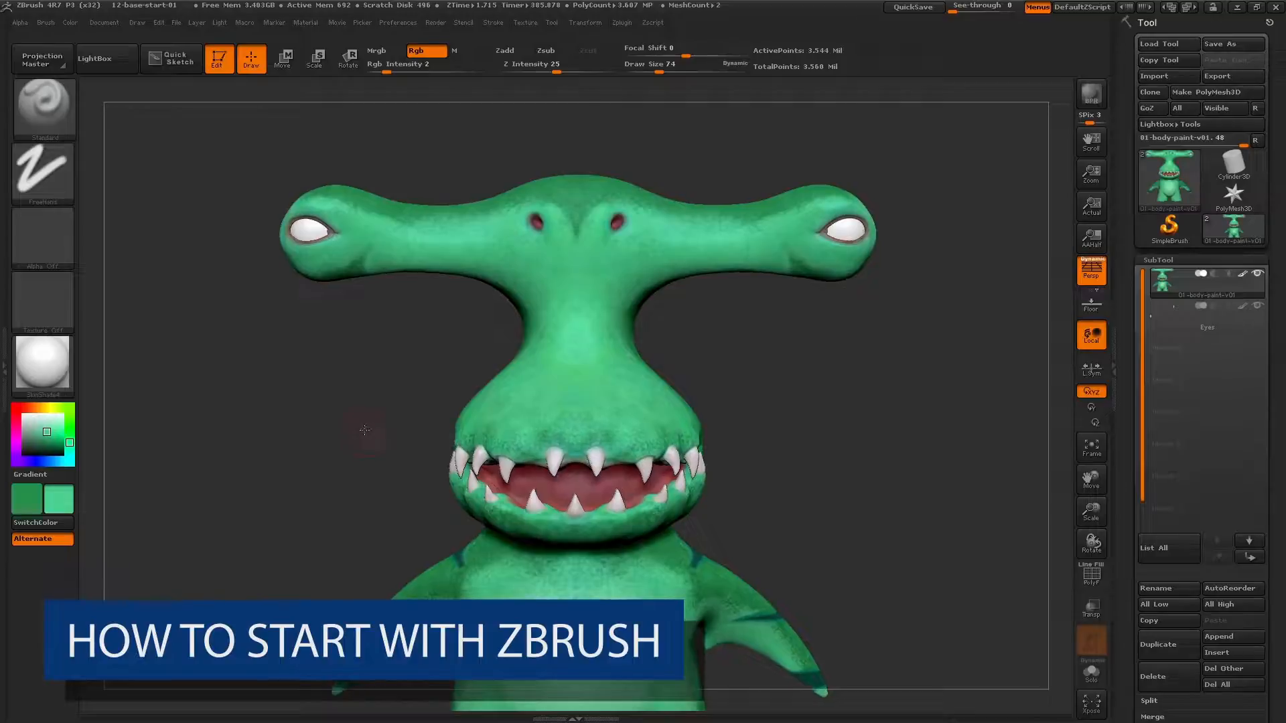
# Set the main paint color to a warm yellow (red 255, green 201, blue 43) for the creature's eye.
pyautogui.keyDown('alt'); pyautogui.moveTo(361, 430); pyautogui.dragTo(361, 402); pyautogui.keyUp('alt')
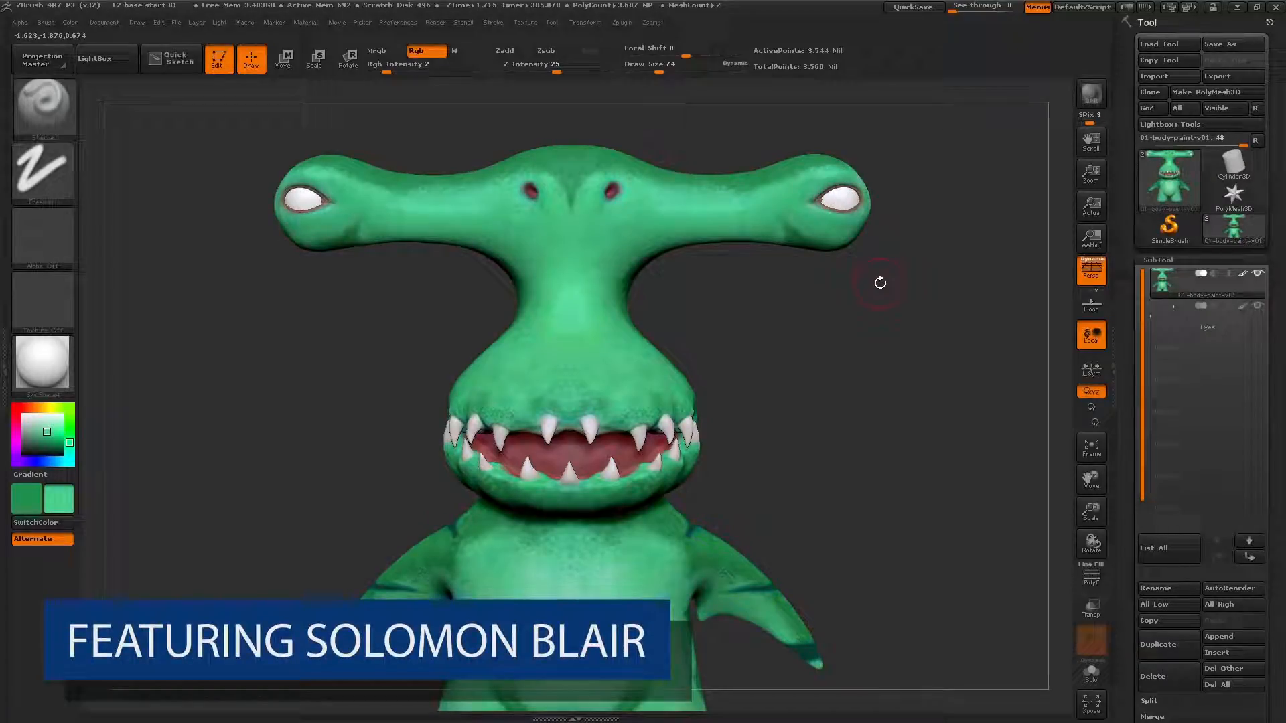
pyautogui.moveTo(890, 291)
pyautogui.mouseDown()
pyautogui.moveTo(928, 297)
pyautogui.moveTo(894, 282)
pyautogui.moveTo(882, 243)
pyautogui.moveTo(894, 298)
pyautogui.mouseUp()
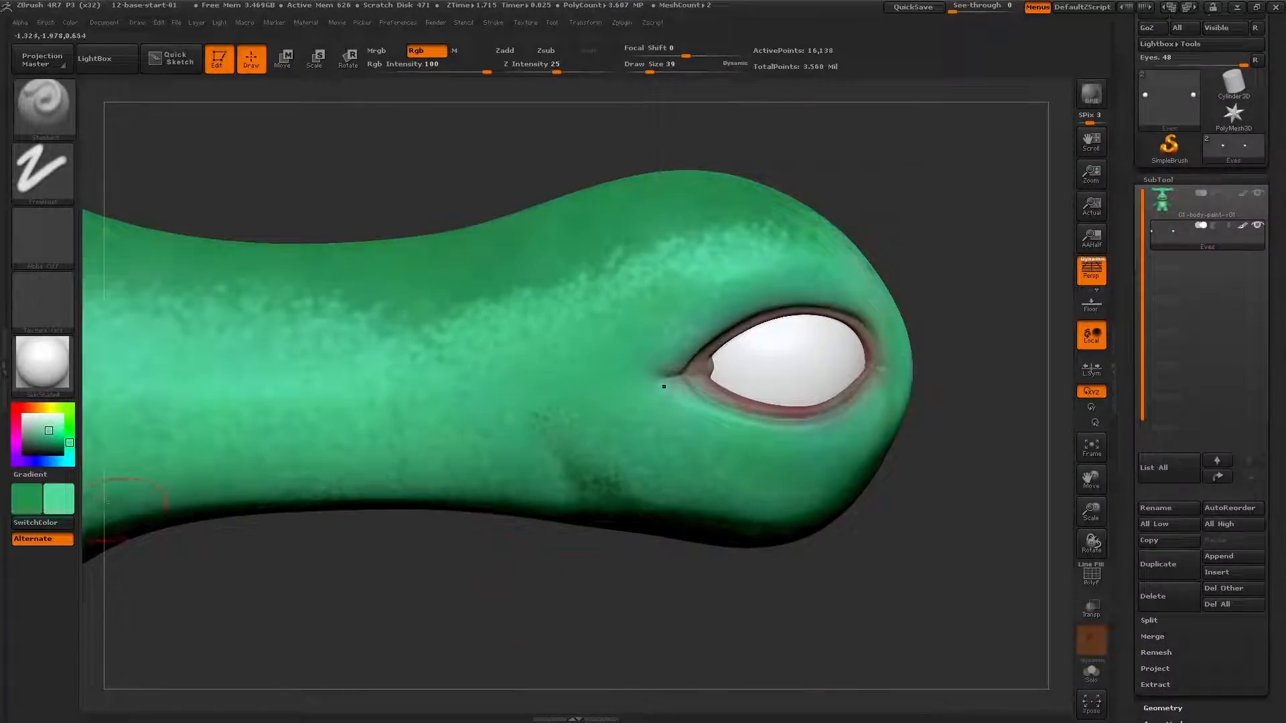
pyautogui.click(71, 498)
pyautogui.click(151, 374)
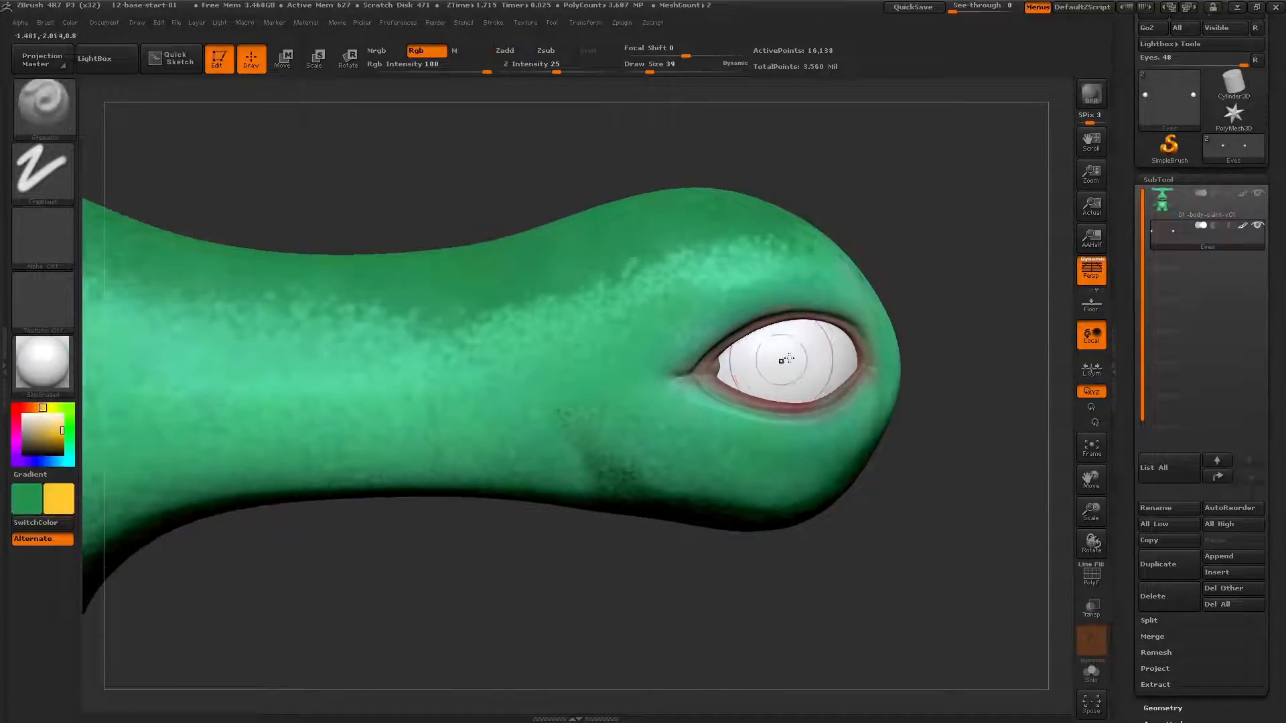
# Try painting a round yellow iris on the white eyeball with a draw size of 11, and undo the strokes.
pyautogui.press('s')
pyautogui.moveTo(778, 360); pyautogui.dragTo(809, 366)
pyautogui.keyDown('ctrl'); pyautogui.moveTo(809, 367); pyautogui.dragTo(789, 368, button='right'); pyautogui.keyUp('ctrl')
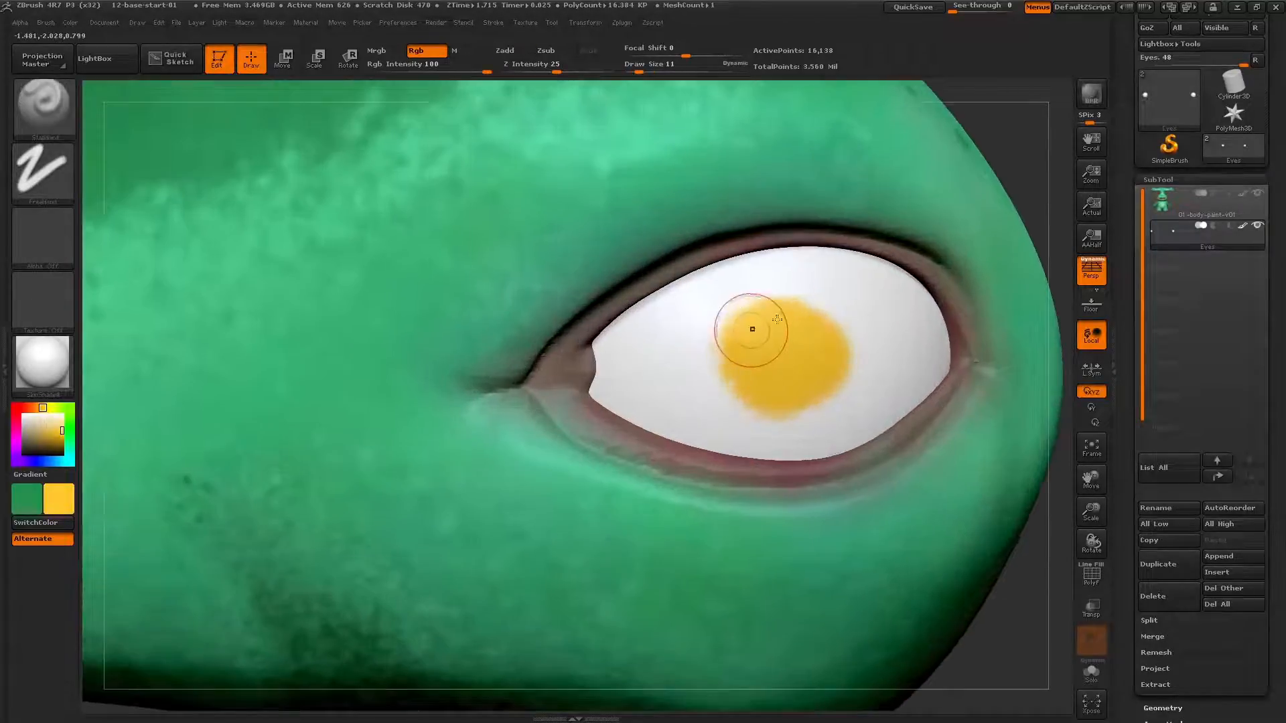
pyautogui.moveTo(752, 330)
pyautogui.mouseDown()
pyautogui.moveTo(752, 350)
pyautogui.moveTo(812, 341)
pyautogui.mouseUp()
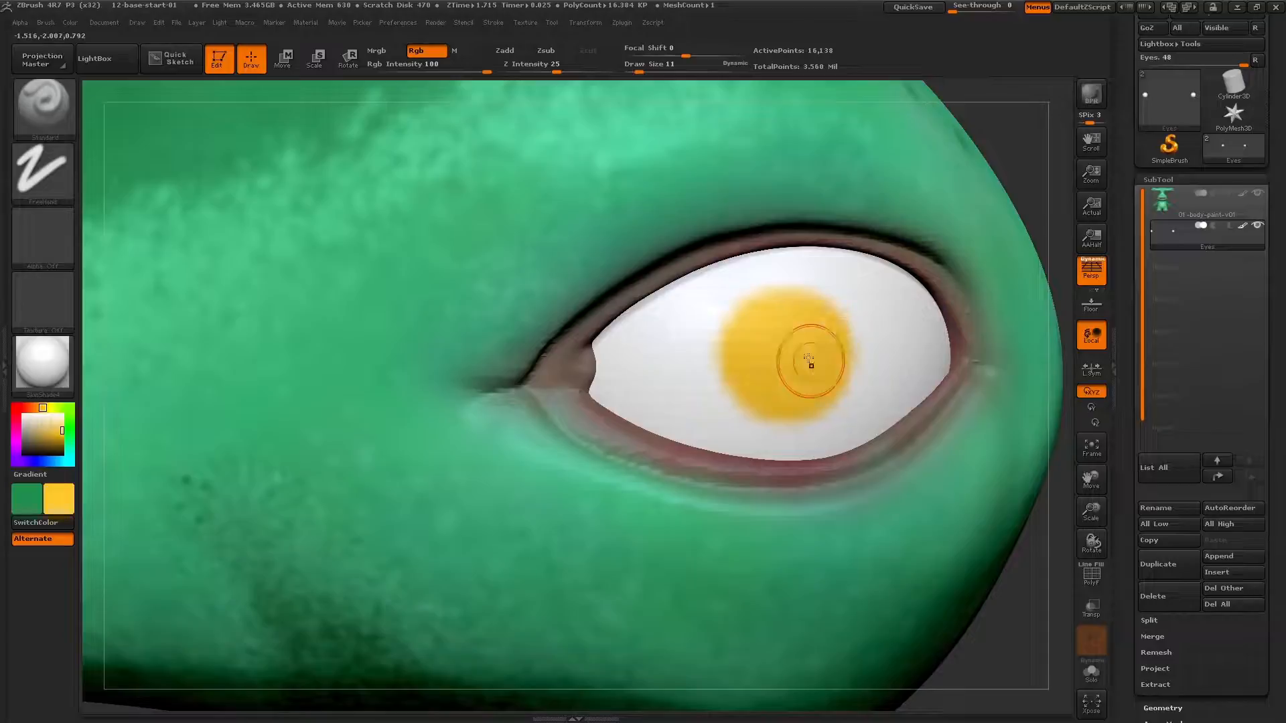
pyautogui.hotkey('ctrl', 'z')
pyautogui.hotkey('ctrl', 'z')
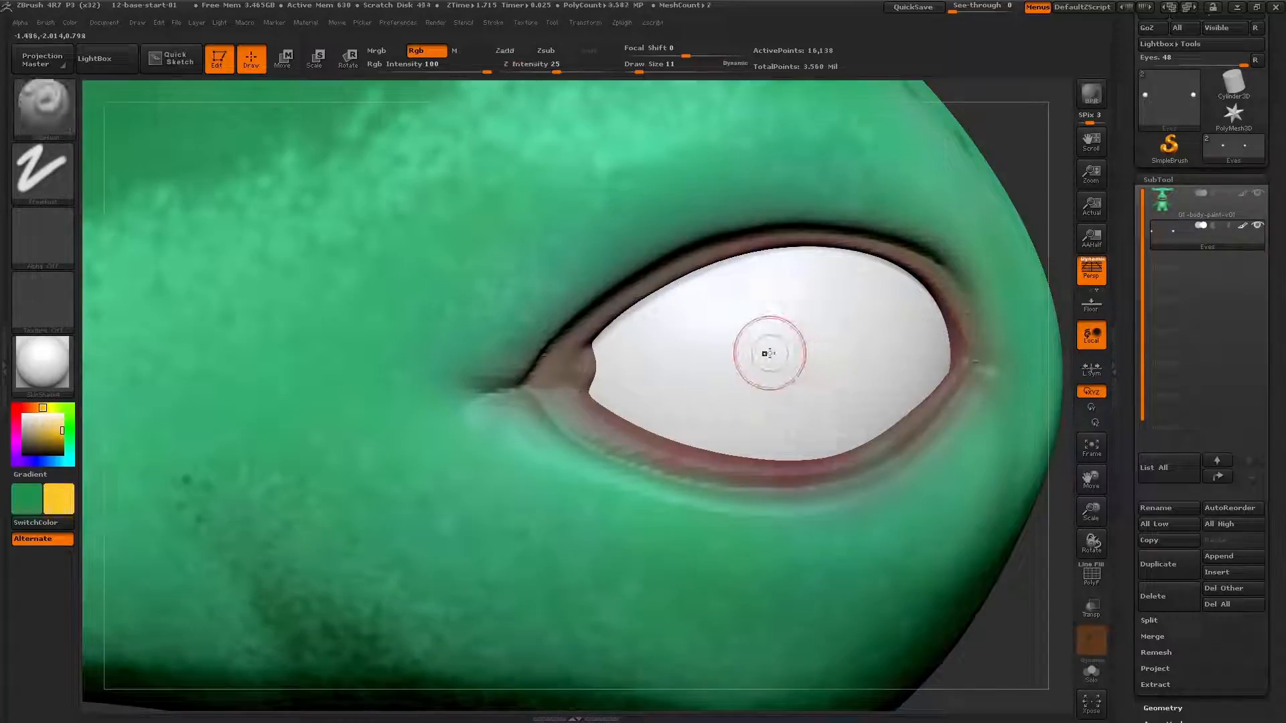
# Convert the Eyes subtool to a DynaMesh at resolution 128.
pyautogui.click(1158, 179)
pyautogui.click(1172, 195)
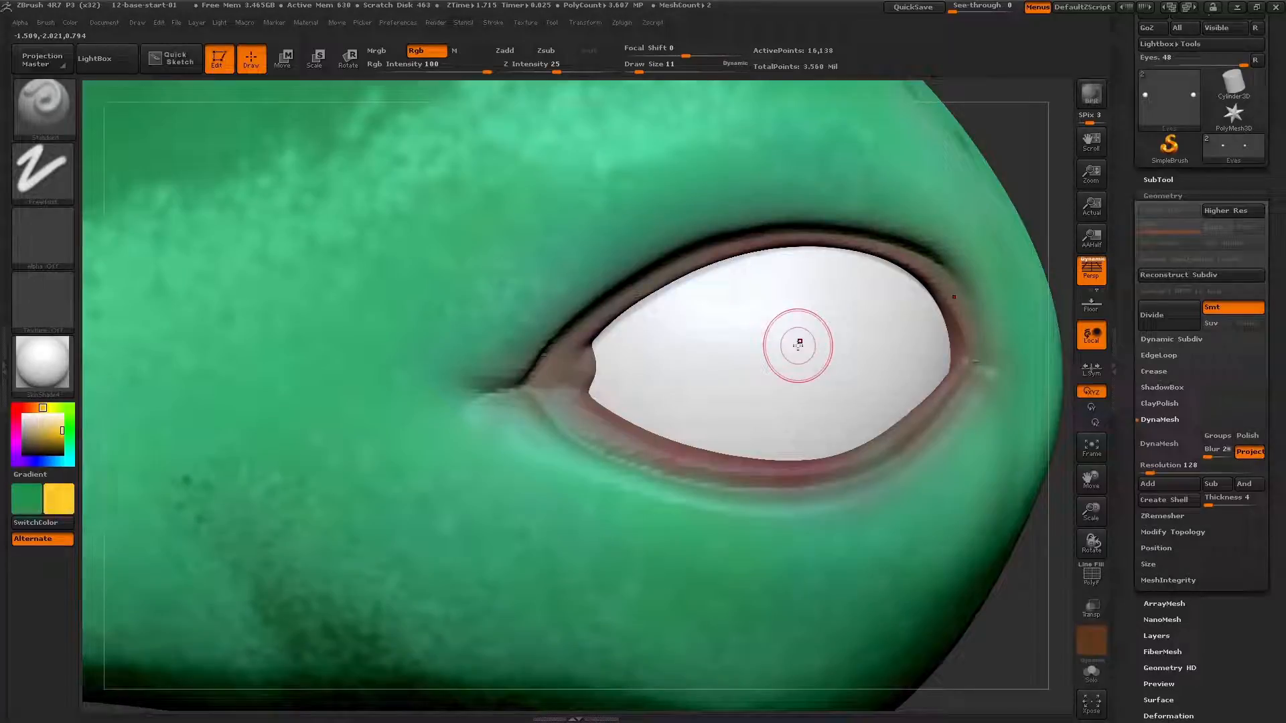
pyautogui.click(1175, 446)
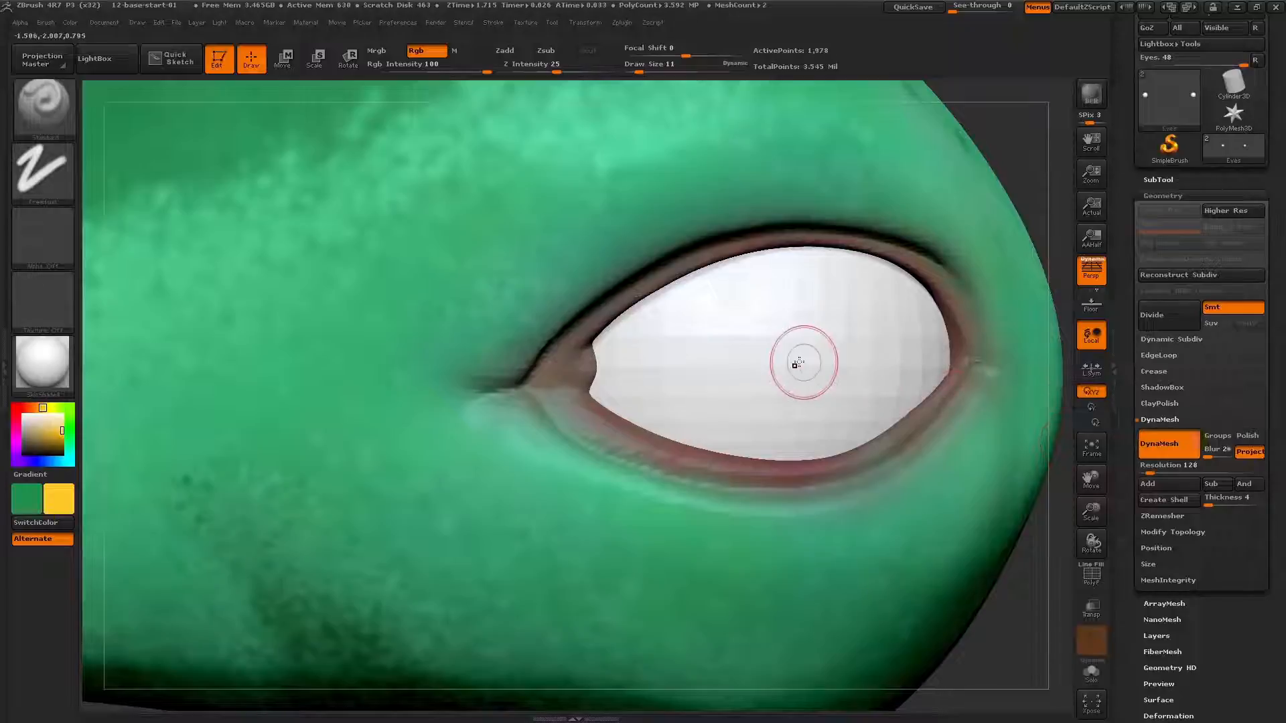
# Test painting a yellow iris on the remeshed eyeball with a draw size of 8, and undo it.
pyautogui.press('s')
pyautogui.moveTo(799, 366)
pyautogui.mouseDown()
pyautogui.moveTo(791, 358)
pyautogui.moveTo(807, 351)
pyautogui.moveTo(790, 335)
pyautogui.moveTo(775, 381)
pyautogui.moveTo(743, 308)
pyautogui.moveTo(757, 402)
pyautogui.mouseUp()
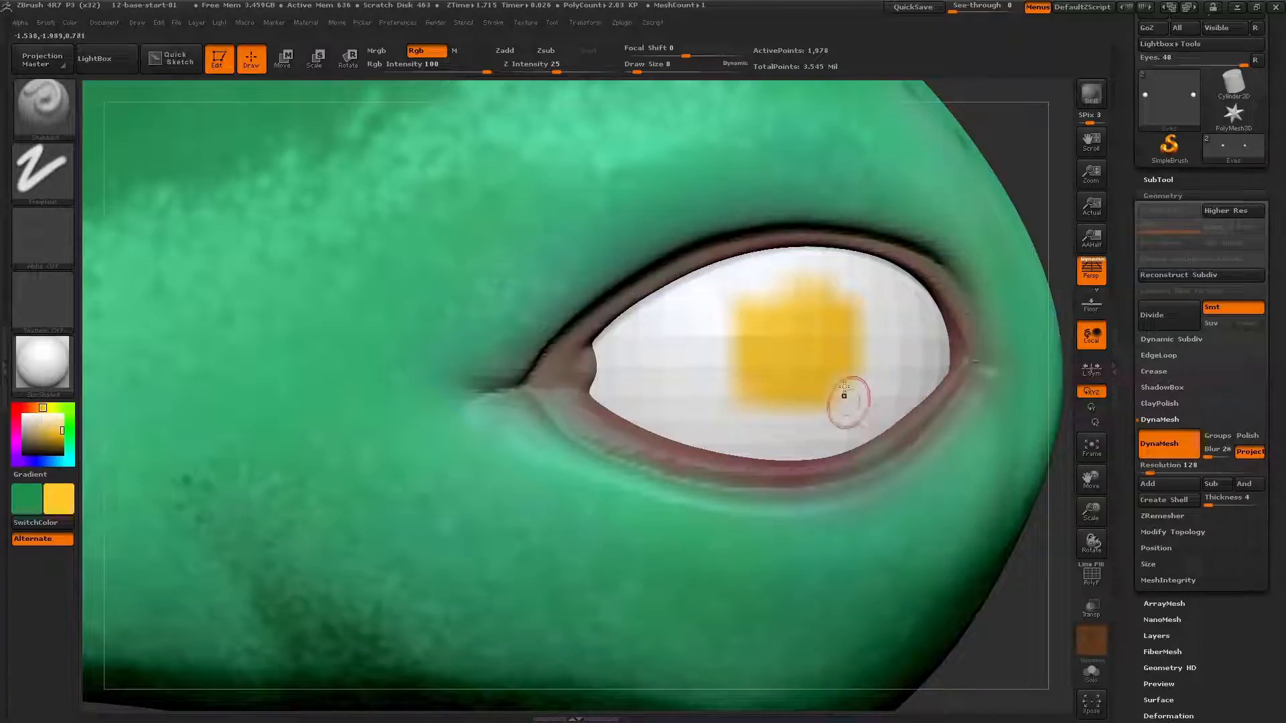
pyautogui.press('ctrl')
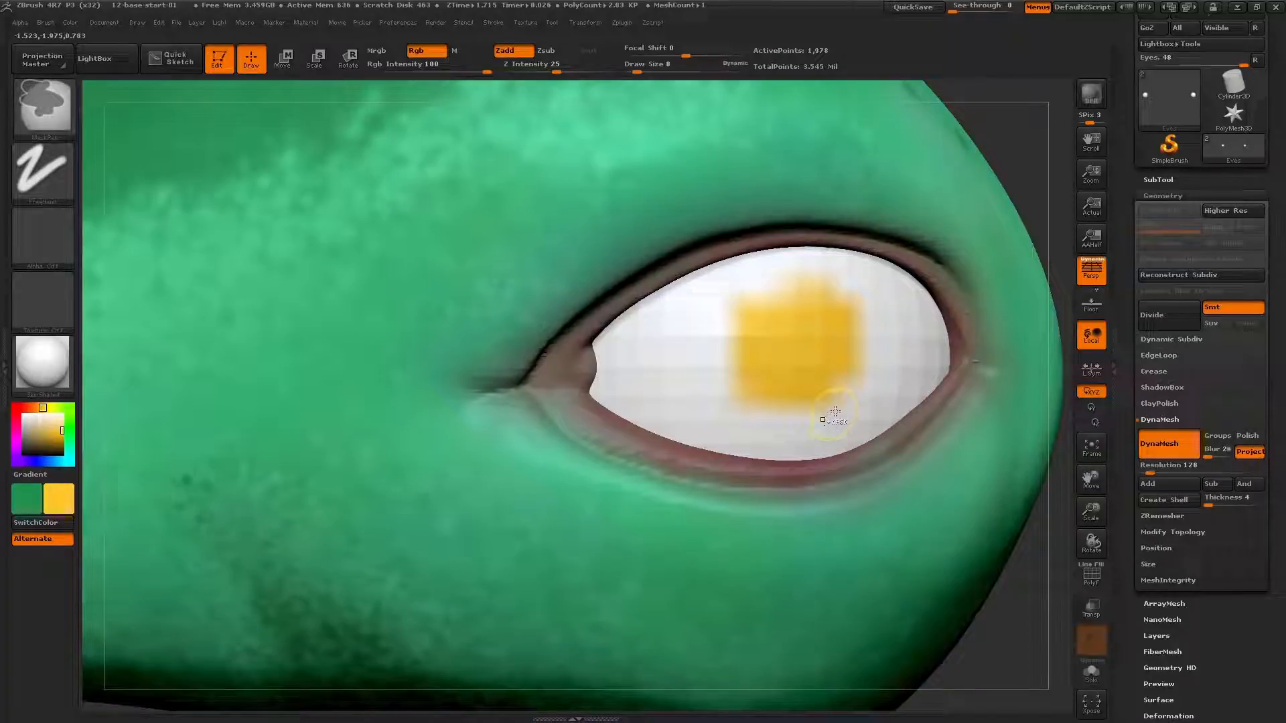
pyautogui.hotkey('ctrl', 'z')
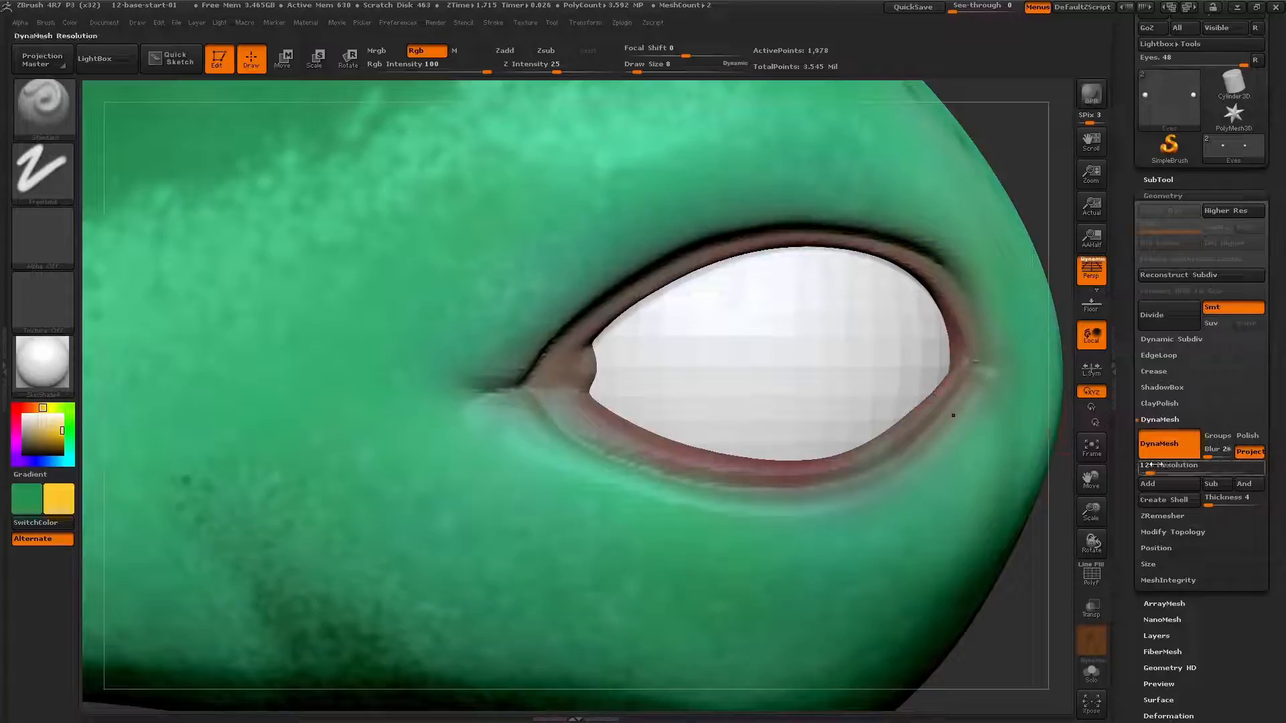
# Set the DynaMesh resolution to 544 and show the wireframe on the eye mesh.
pyautogui.moveTo(1151, 468); pyautogui.dragTo(1174, 471)
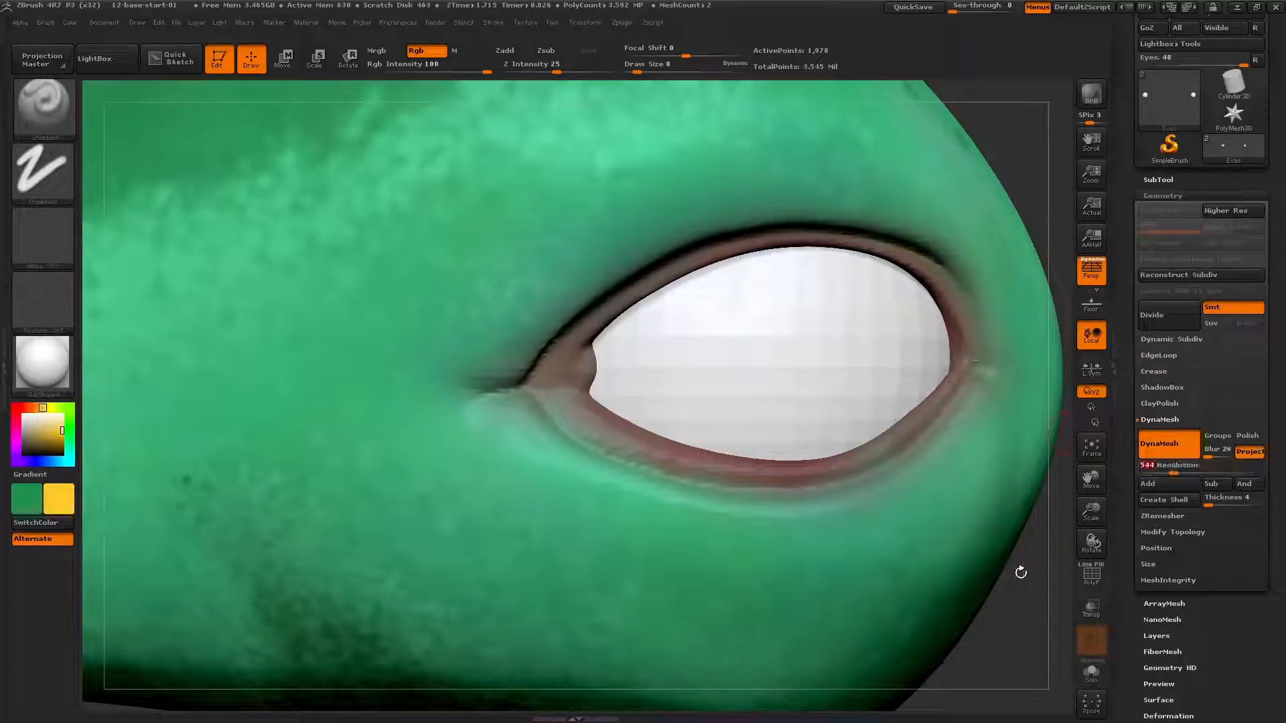
pyautogui.click(1091, 575)
pyautogui.moveTo(1013, 588); pyautogui.dragTo(1000, 549)
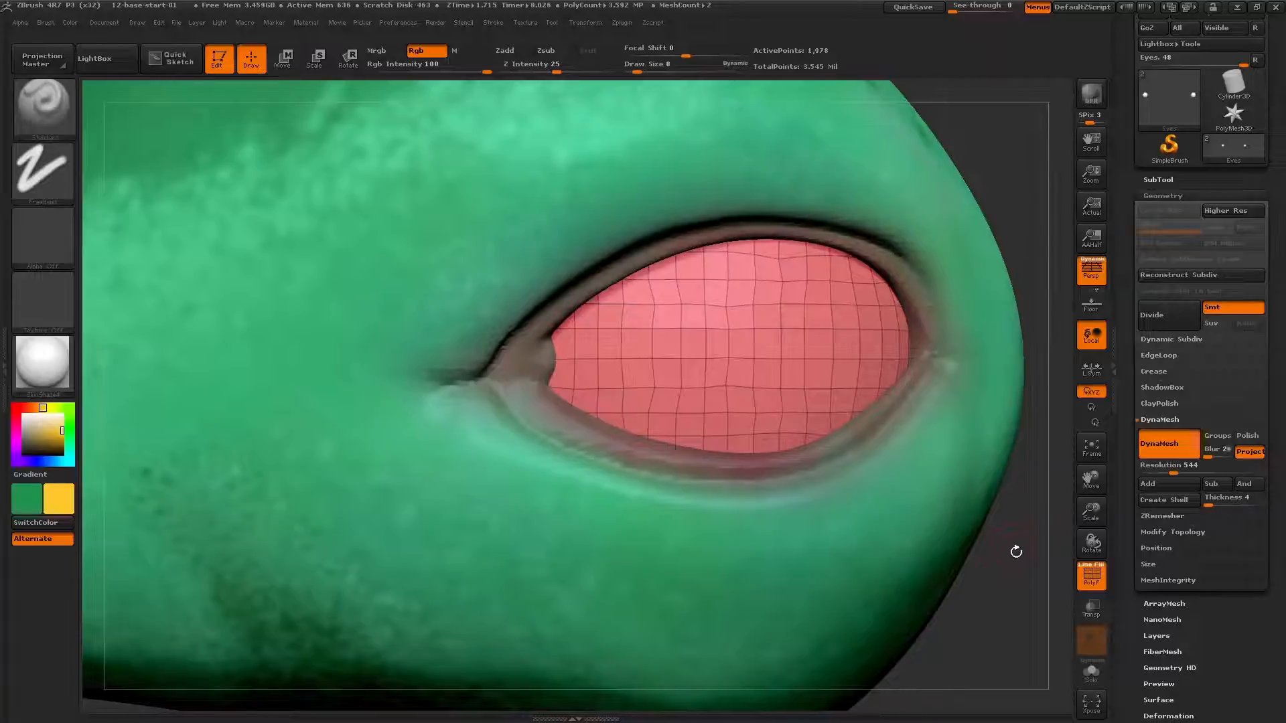
pyautogui.press('ctrl')
pyautogui.moveTo(781, 327)
pyautogui.mouseDown(button='right')
pyautogui.moveTo(791, 330)
pyautogui.moveTo(781, 328)
pyautogui.mouseUp(button='right')
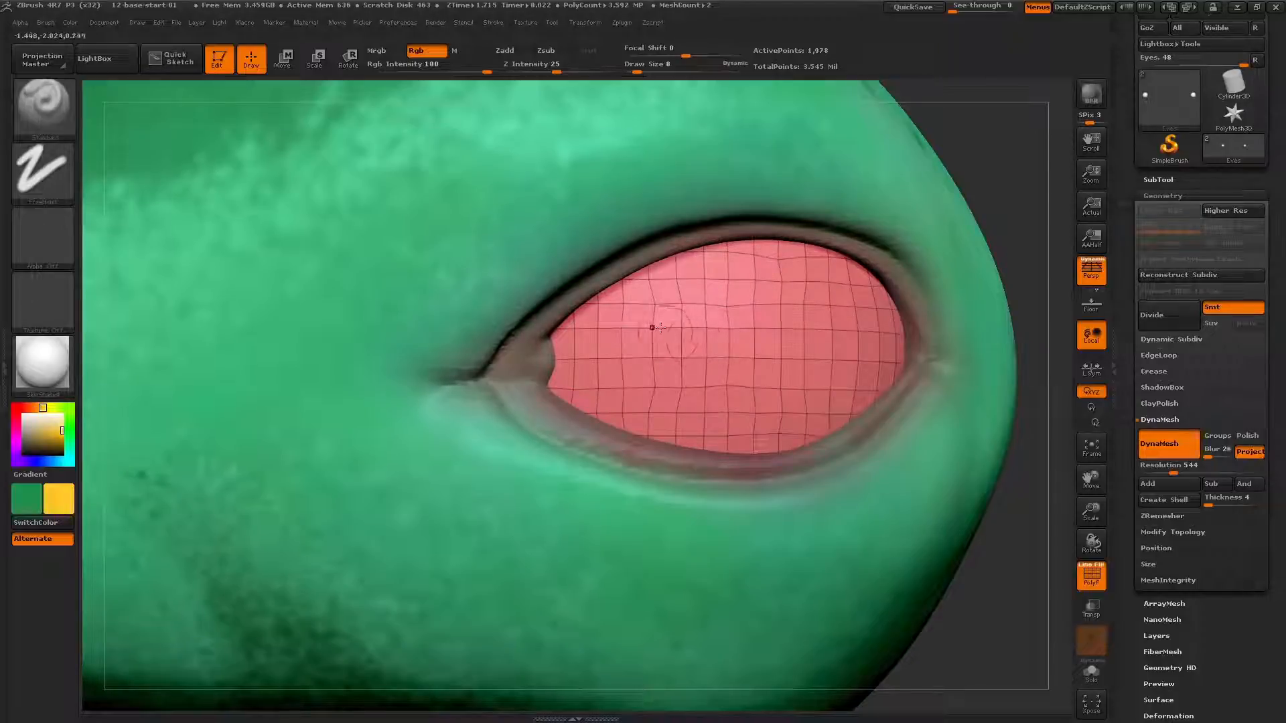
pyautogui.press('u')
pyautogui.moveTo(791, 318)
pyautogui.mouseDown(button='right')
pyautogui.moveTo(745, 305)
pyautogui.moveTo(776, 303)
pyautogui.mouseUp(button='right')
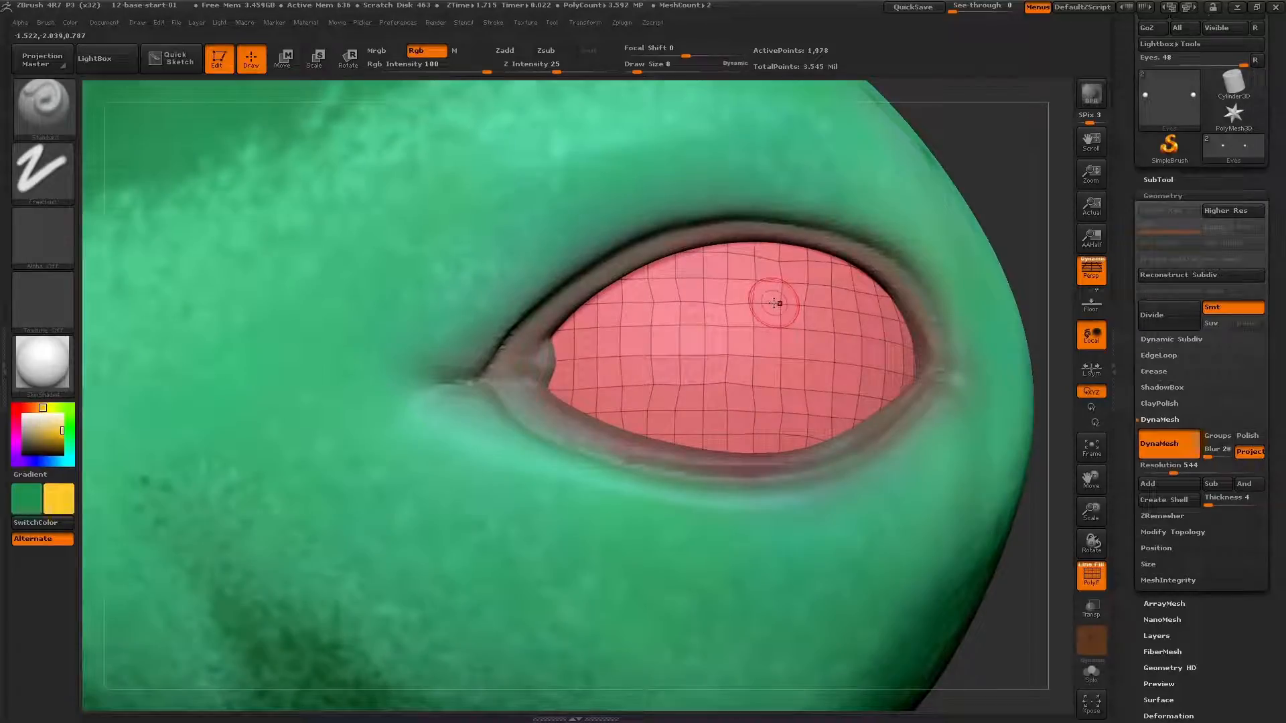
# Smooth the eyeball surface with Zadd enabled for the Smooth brush, and update the DynaMesh at resolution 544.
pyautogui.press('shift')
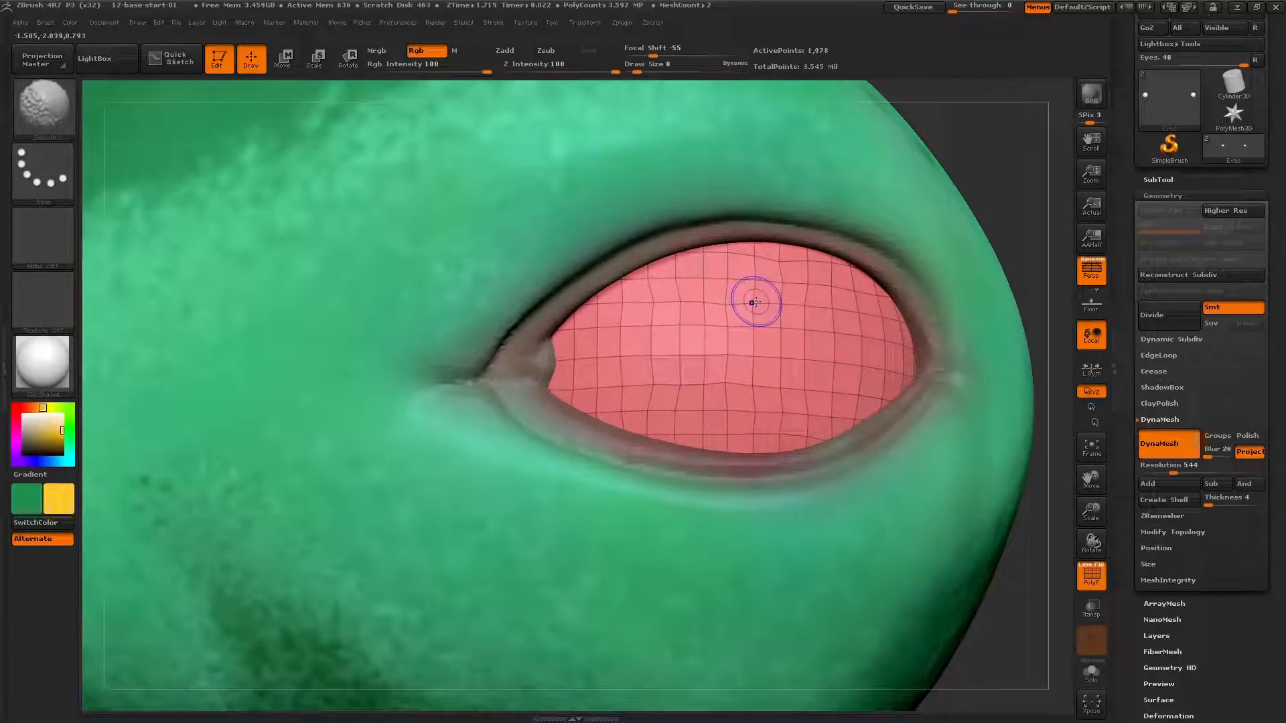
pyautogui.keyDown('shift'); pyautogui.click(512, 55); pyautogui.keyUp('shift')
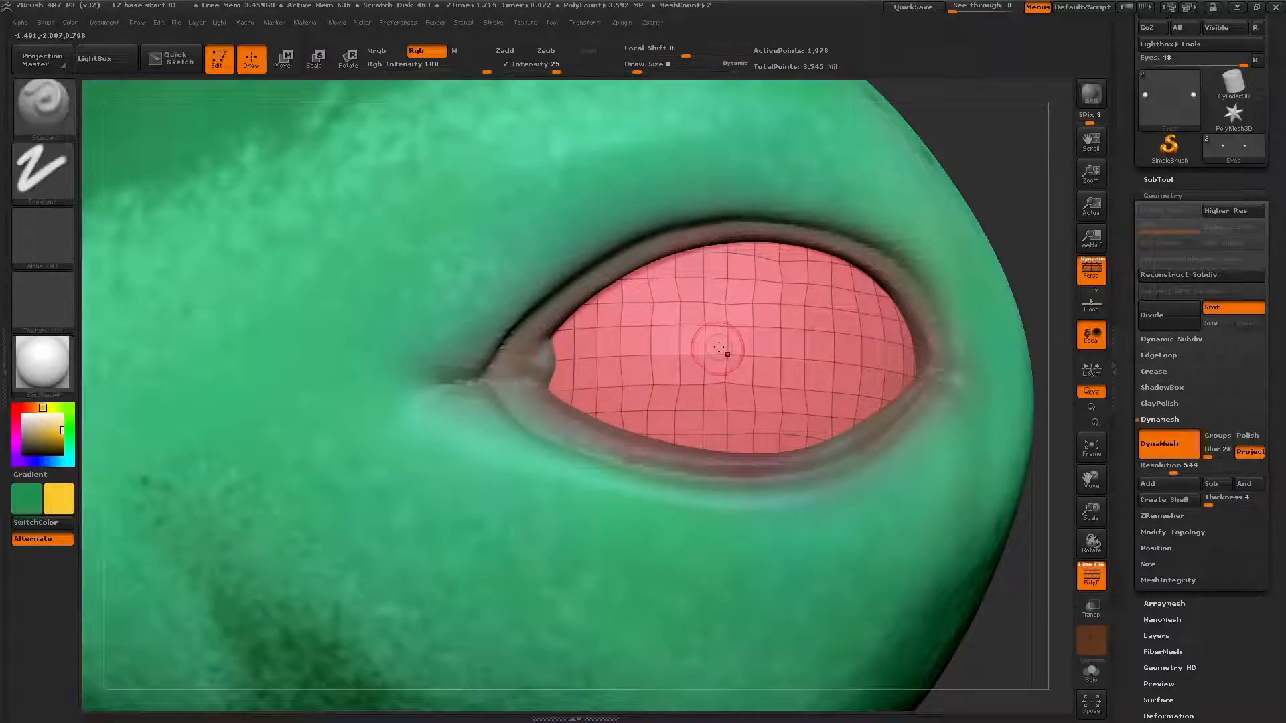
pyautogui.moveTo(726, 324)
pyautogui.keyDown('shift'); pyautogui.mouseDown()
pyautogui.moveTo(783, 271)
pyautogui.moveTo(659, 342)
pyautogui.moveTo(781, 355)
pyautogui.moveTo(802, 375)
pyautogui.moveTo(797, 331)
pyautogui.moveTo(630, 408)
pyautogui.moveTo(853, 419)
pyautogui.mouseUp(); pyautogui.keyUp('shift')
pyautogui.keyDown('ctrl'); pyautogui.moveTo(1016, 128); pyautogui.dragTo(1037, 189); pyautogui.keyUp('ctrl')
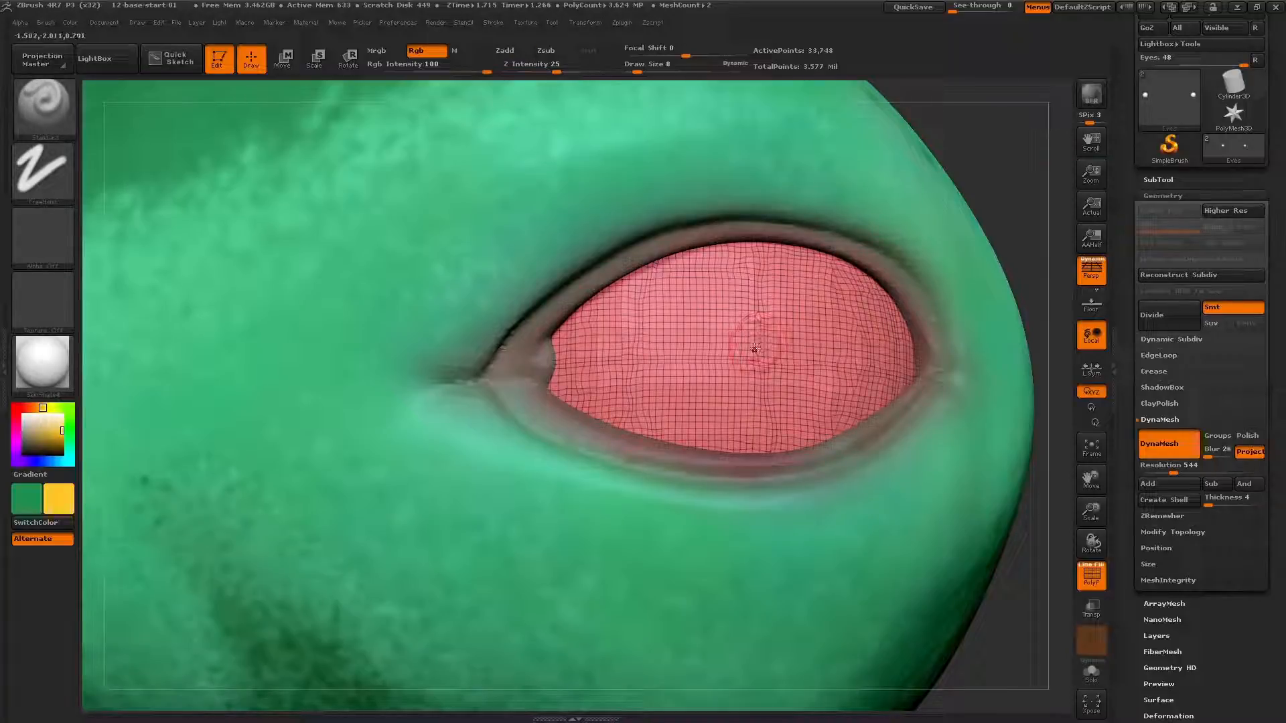
# Try a brush stroke on the eyeball with the wireframe hidden, and undo it.
pyautogui.press('shift')
pyautogui.hotkey('shift', 'f')
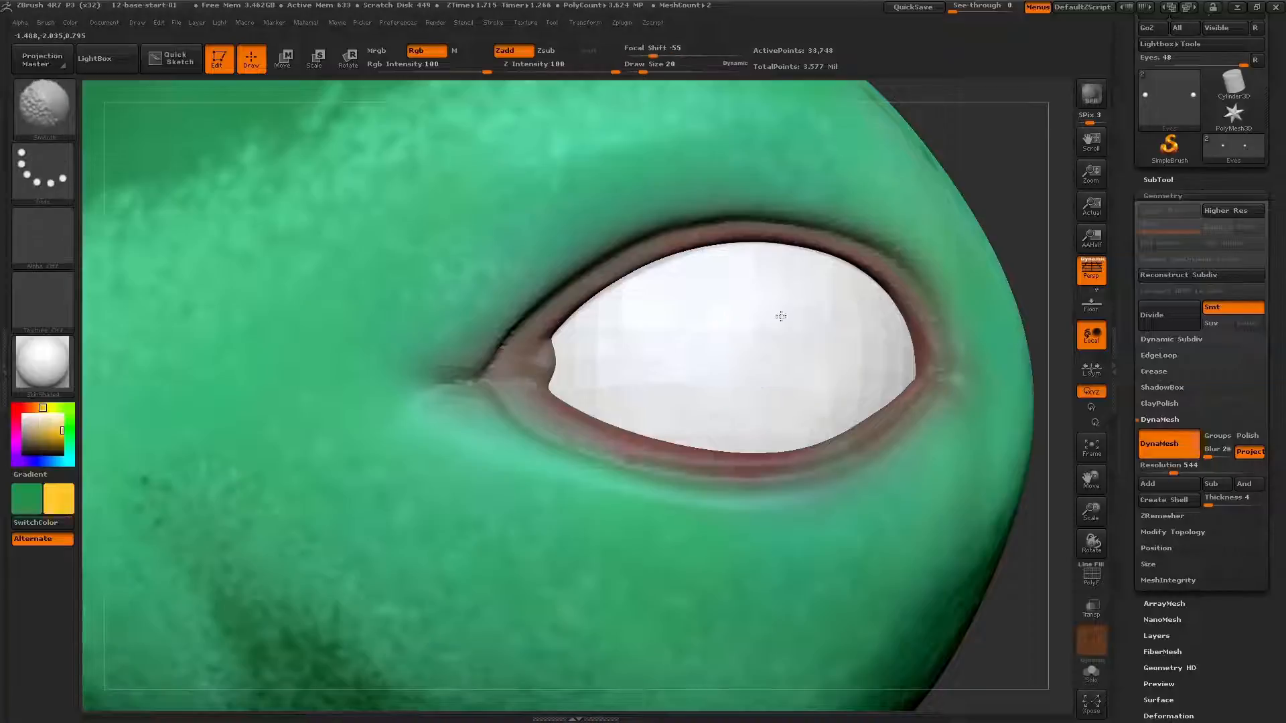
pyautogui.moveTo(738, 343)
pyautogui.mouseDown()
pyautogui.moveTo(763, 342)
pyautogui.moveTo(727, 360)
pyautogui.moveTo(744, 379)
pyautogui.mouseUp()
pyautogui.hotkey('ctrl', 'z')
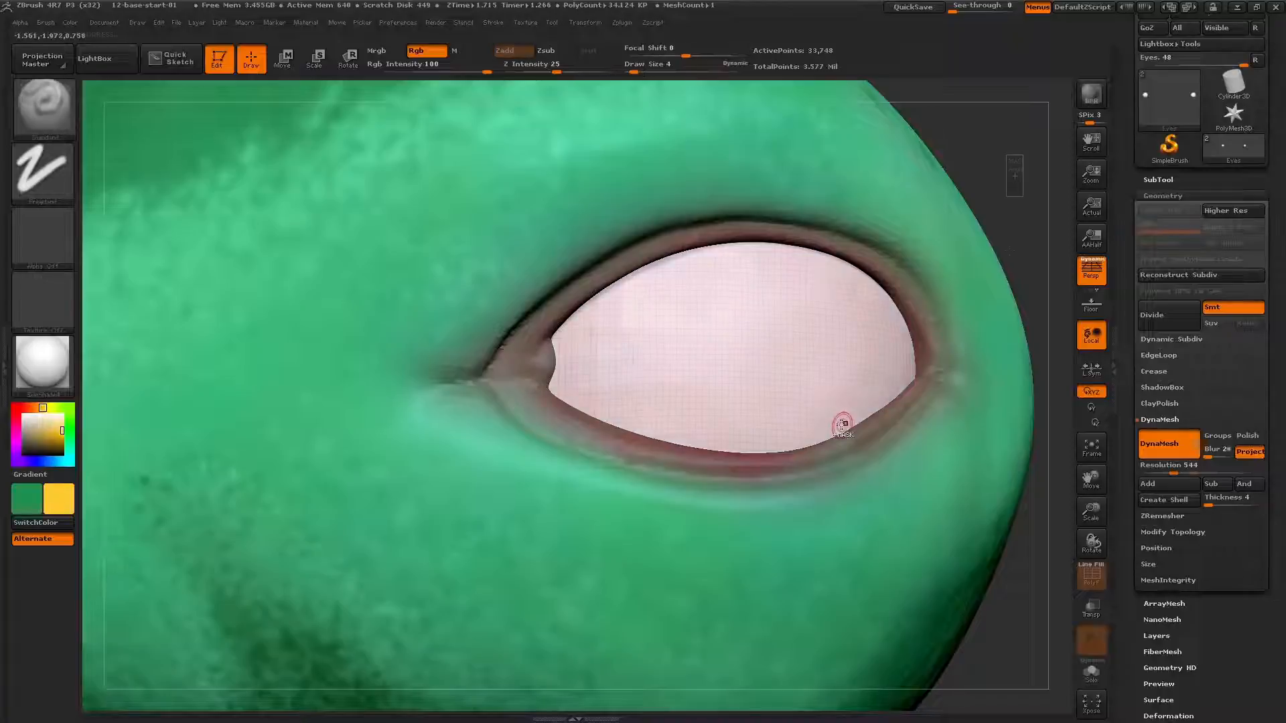
# Remesh the eyes with DynaMesh at resolution 888 and paint a round yellow iris on the eyeball.
pyautogui.hotkey('shift', 'f')
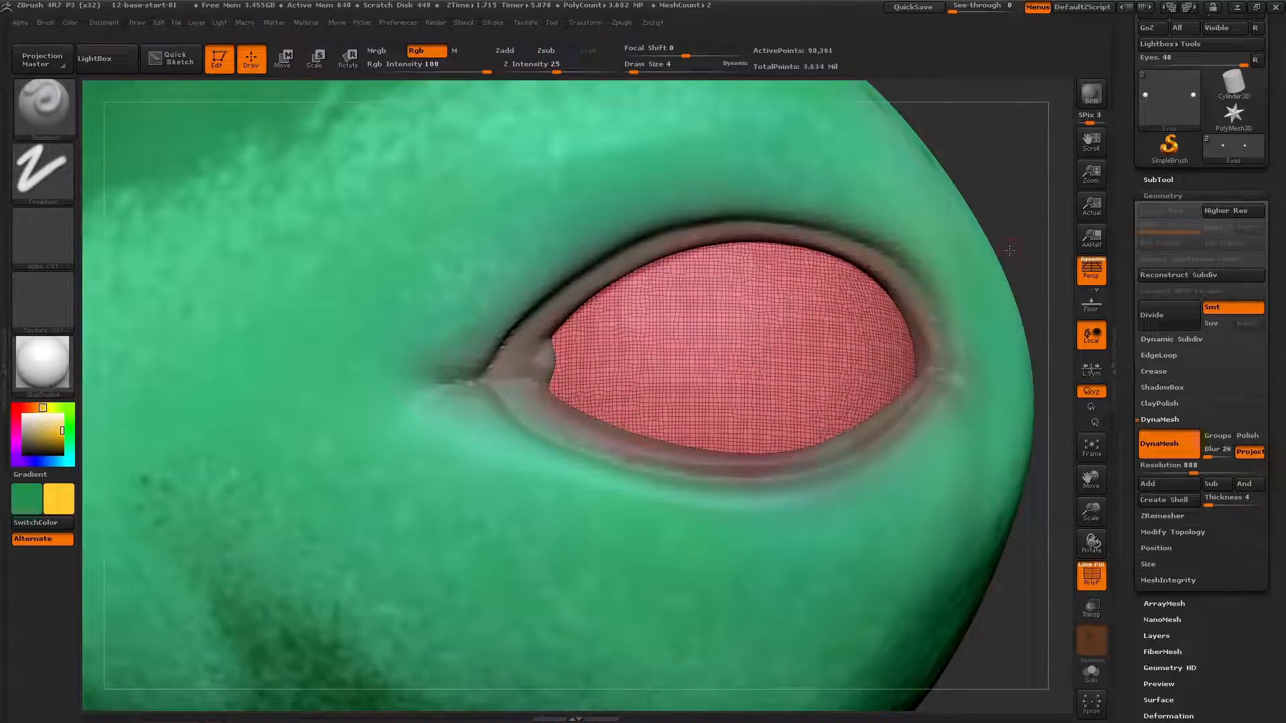
pyautogui.hotkey('shift', 'f')
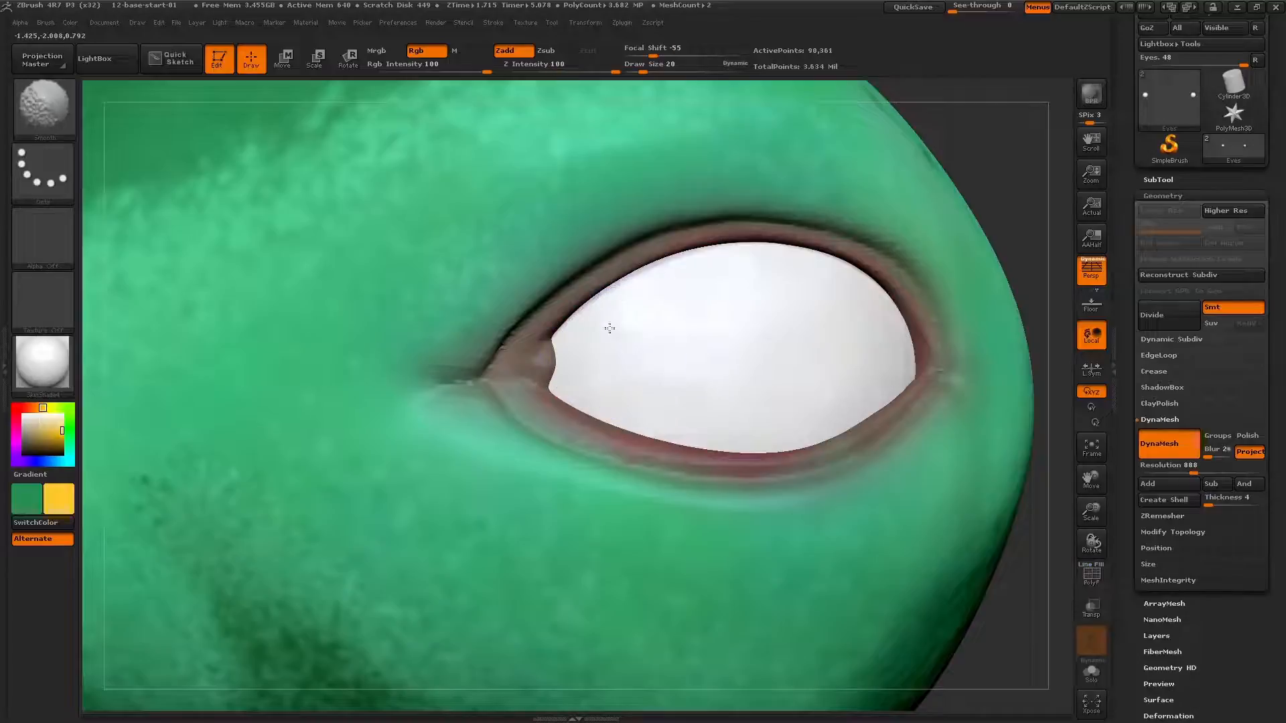
pyautogui.moveTo(735, 339)
pyautogui.mouseDown()
pyautogui.moveTo(758, 340)
pyautogui.moveTo(756, 320)
pyautogui.mouseUp()
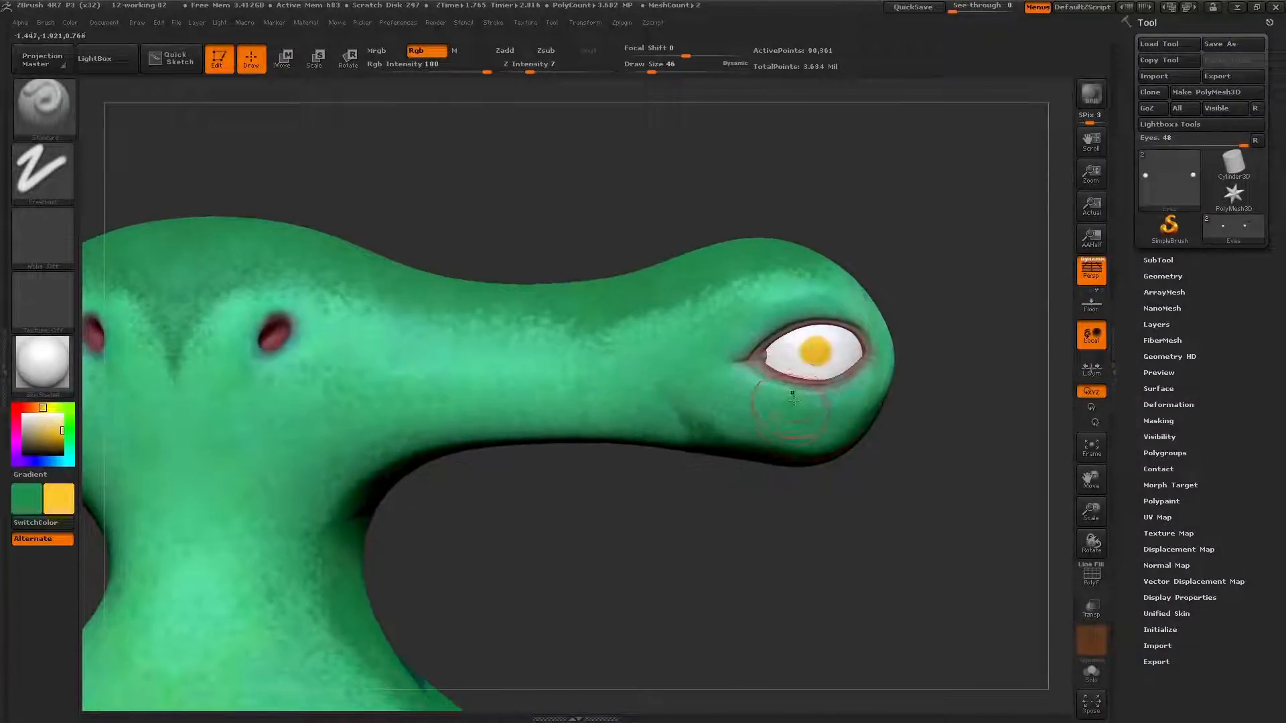
# Change the material to ToyPlastic and check its highlights on the eye and head from another angle.
pyautogui.moveTo(797, 389); pyautogui.dragTo(766, 392, button='right')
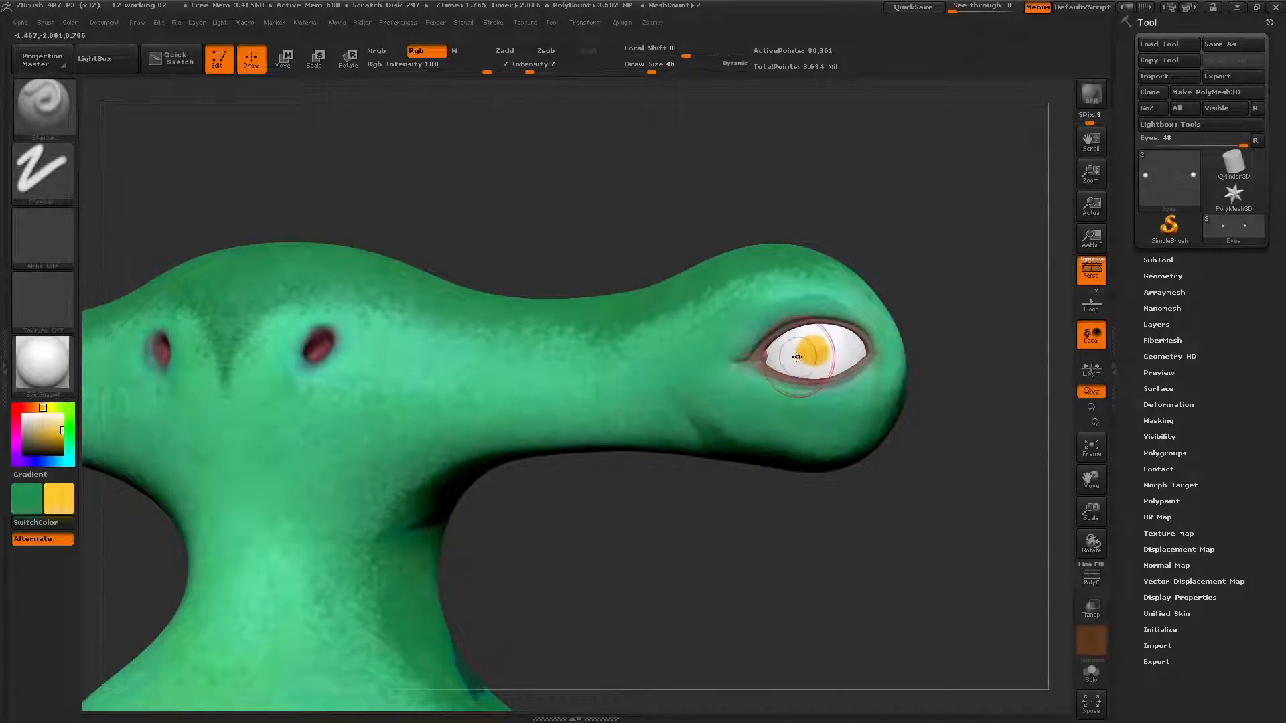
pyautogui.click(43, 362)
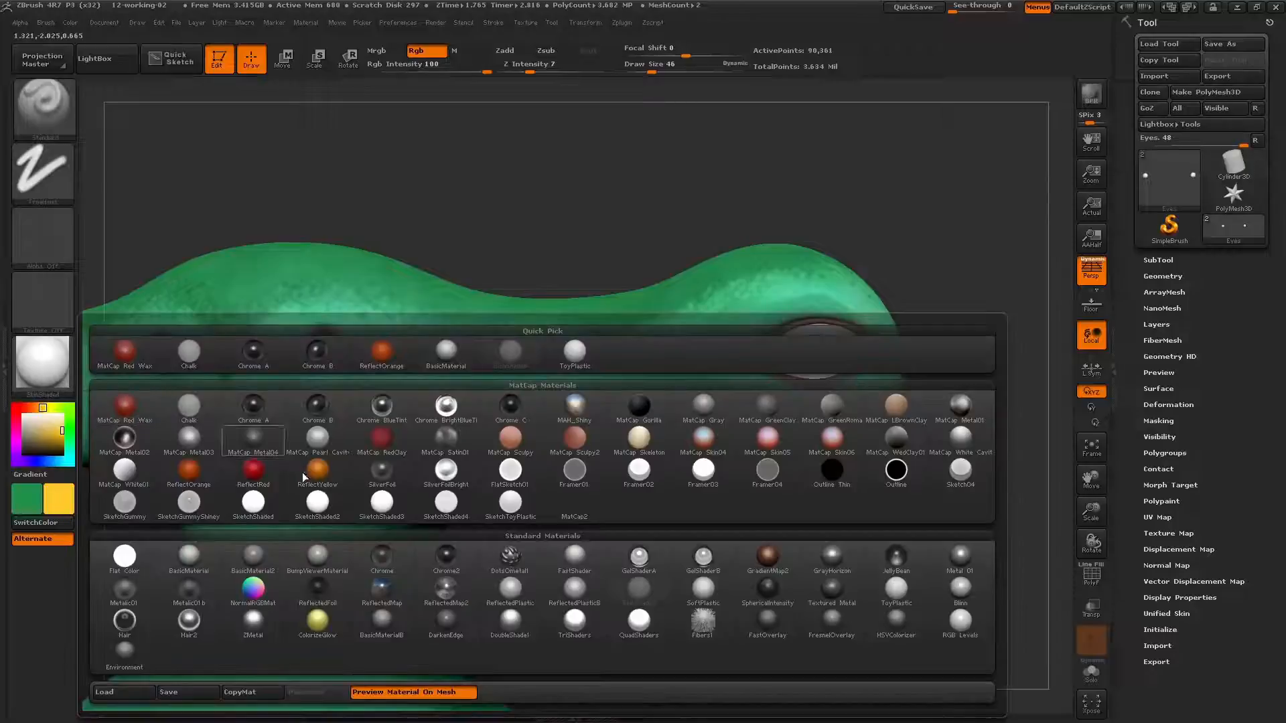
pyautogui.click(896, 589)
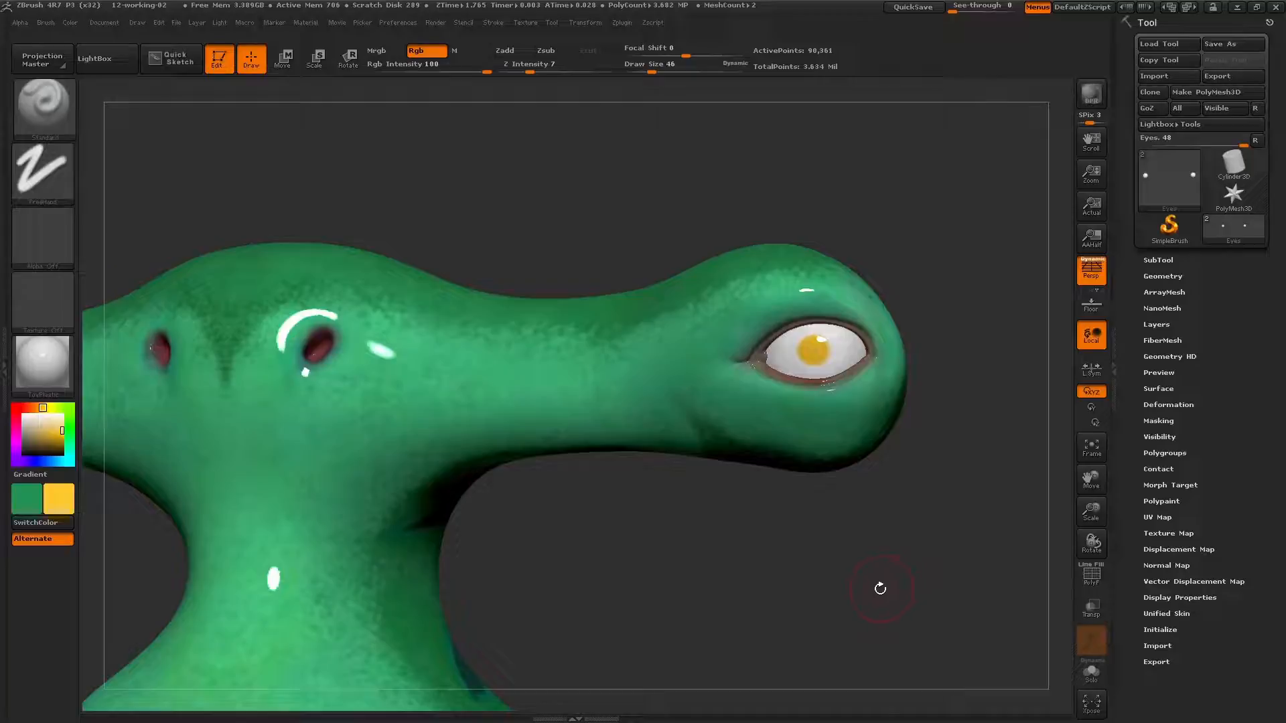
pyautogui.moveTo(879, 594); pyautogui.dragTo(891, 580)
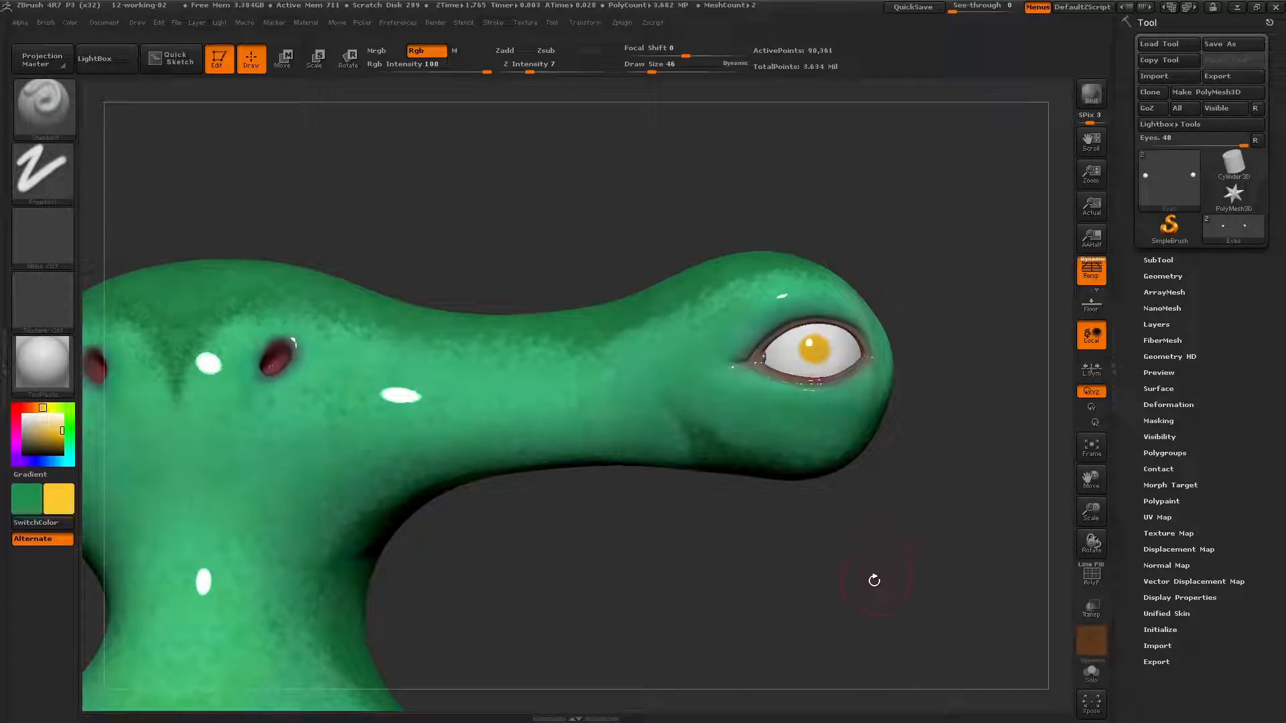
# Expand the SubTool list and set the brush draw size to 33.
pyautogui.click(1156, 260)
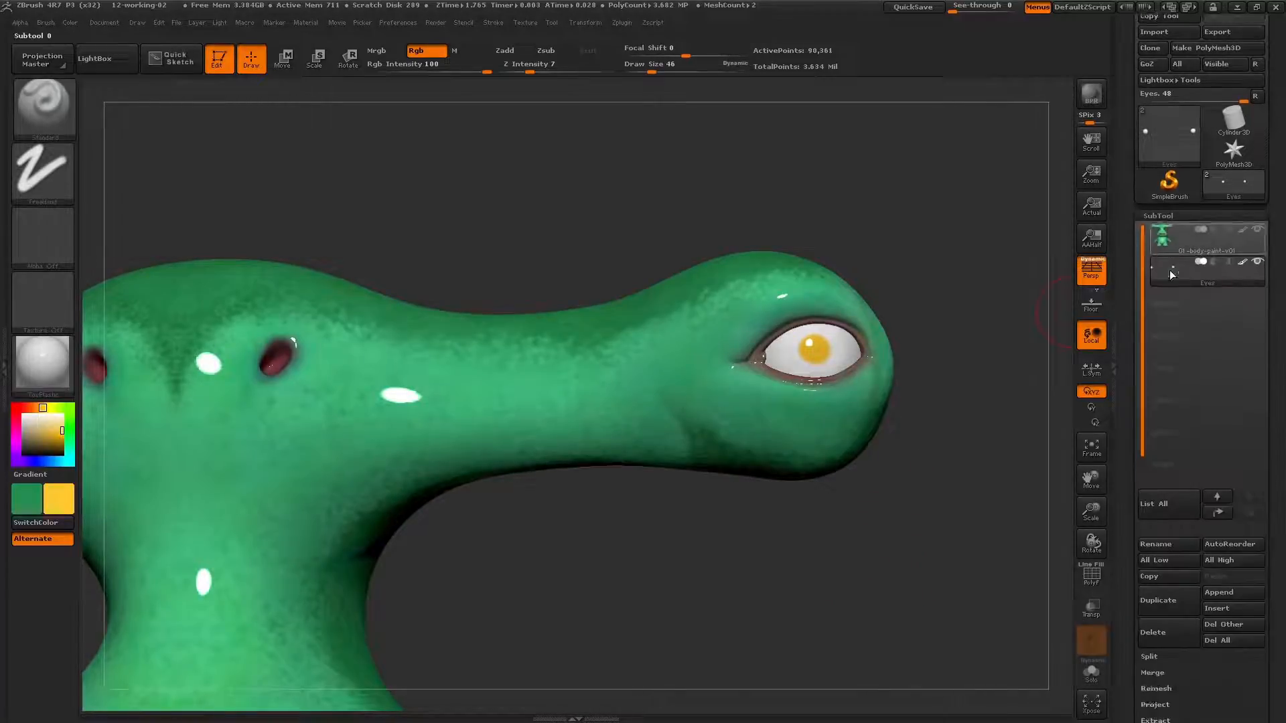
pyautogui.moveTo(1166, 211)
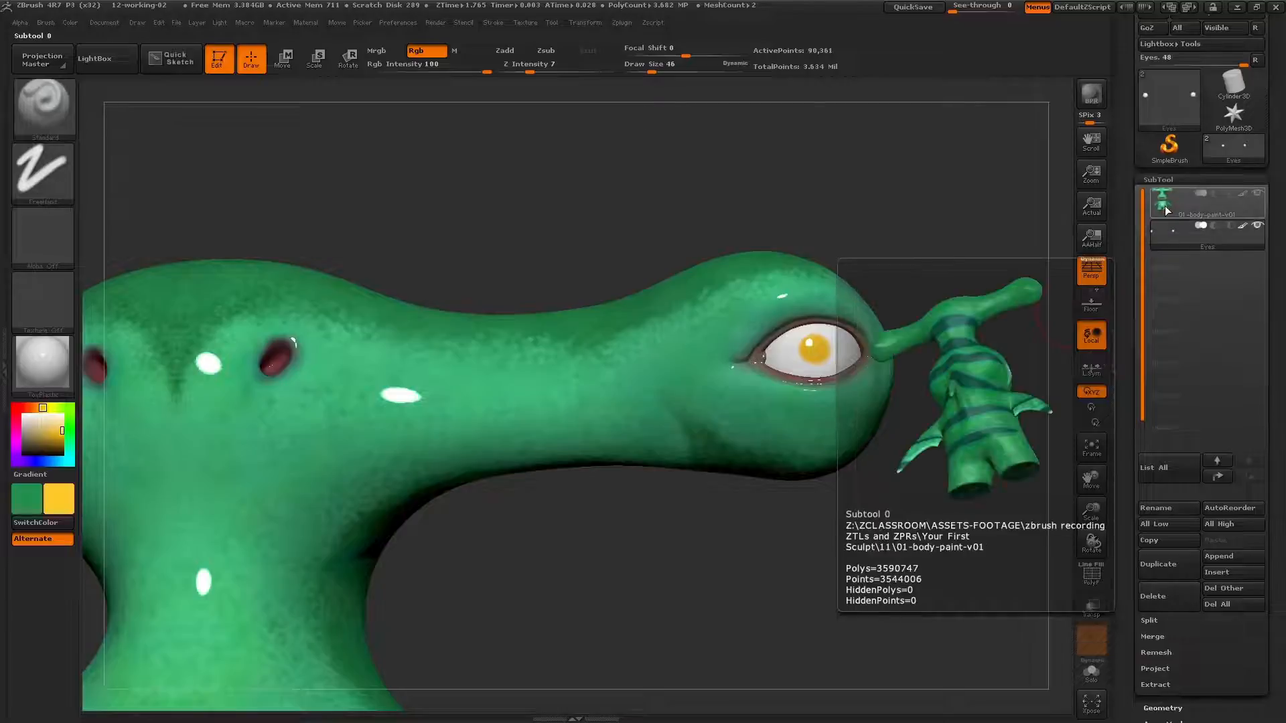
pyautogui.press('s')
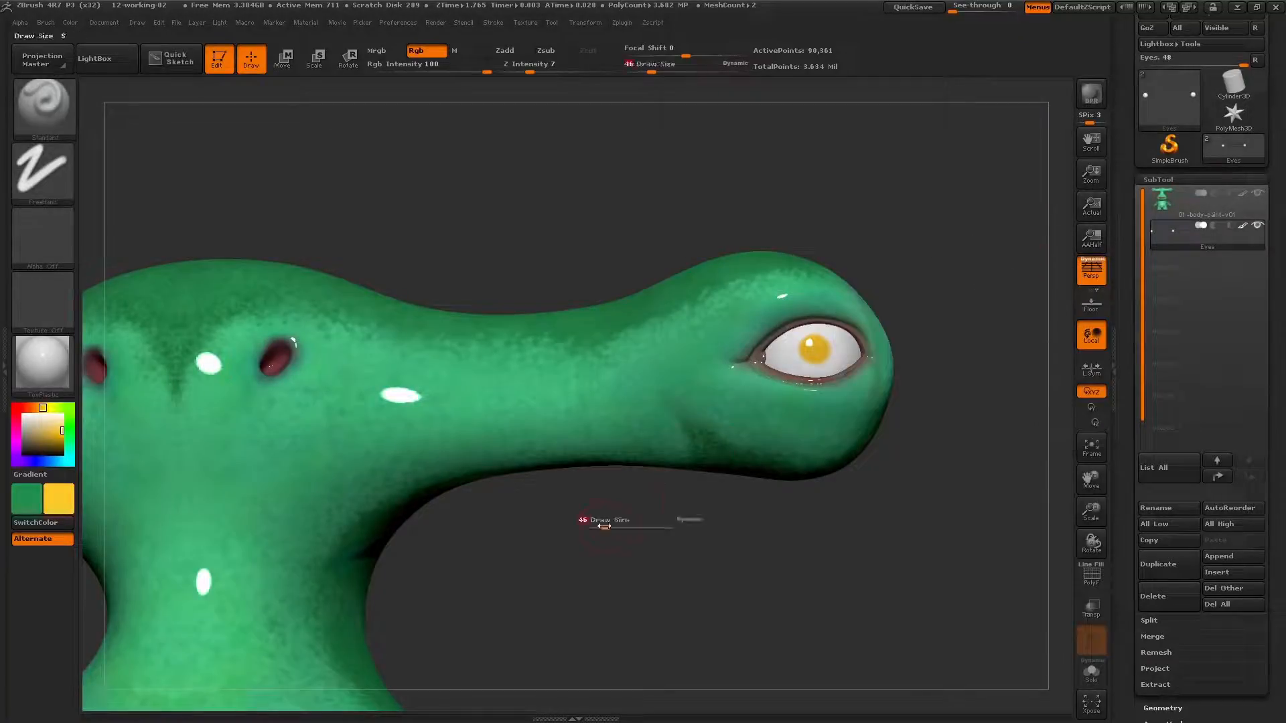
pyautogui.click(602, 524)
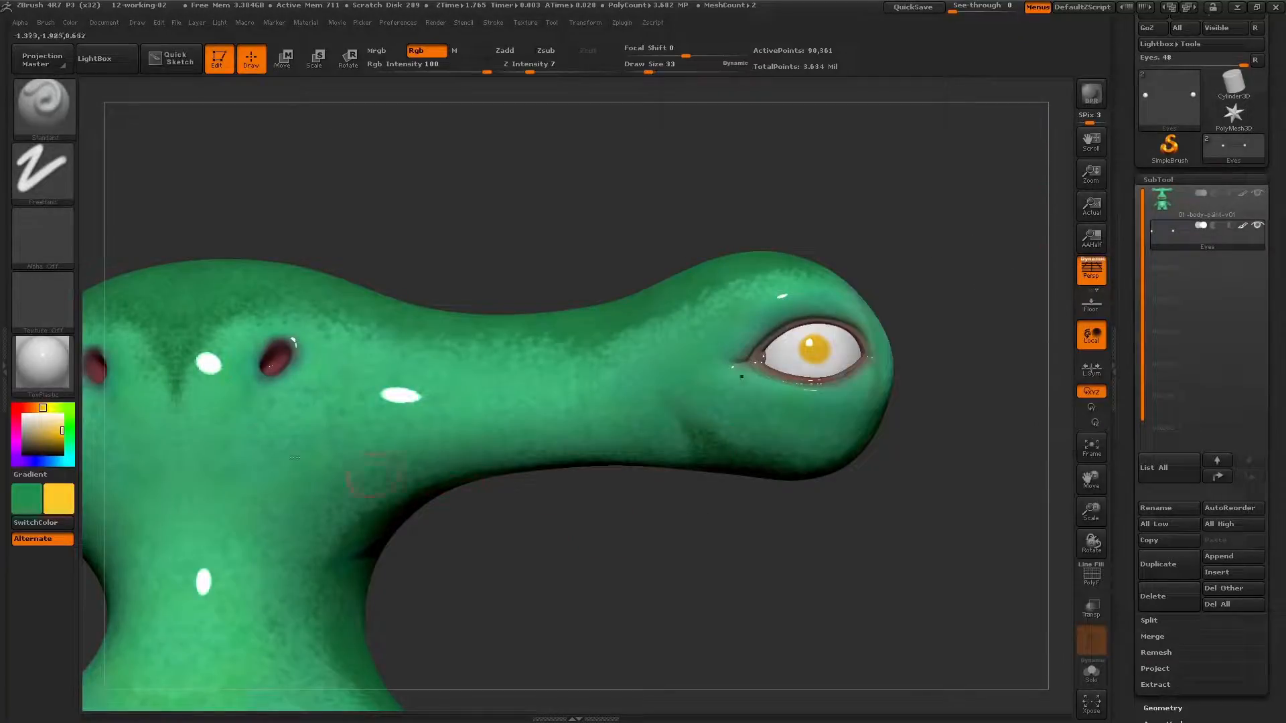
pyautogui.click(729, 546)
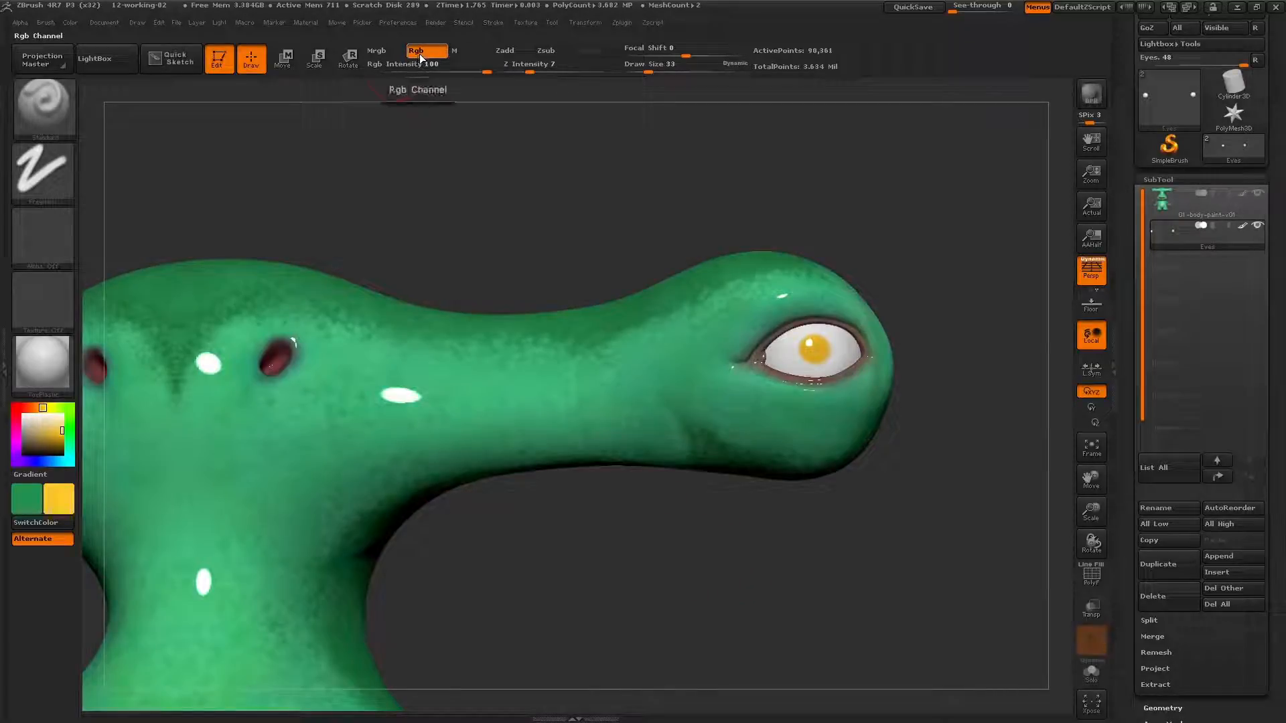
# Switch the paint channel to Mrgb and M in turn, and return it to Rgb.
pyautogui.click(386, 51)
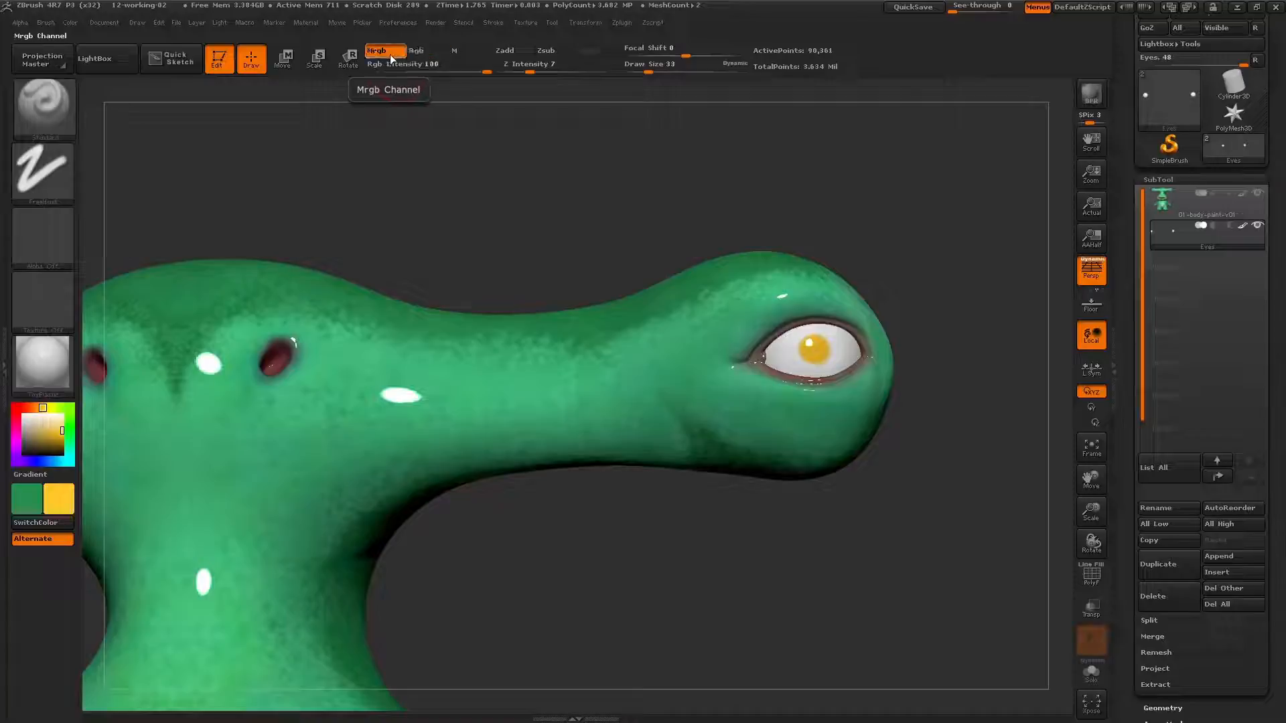
pyautogui.click(462, 51)
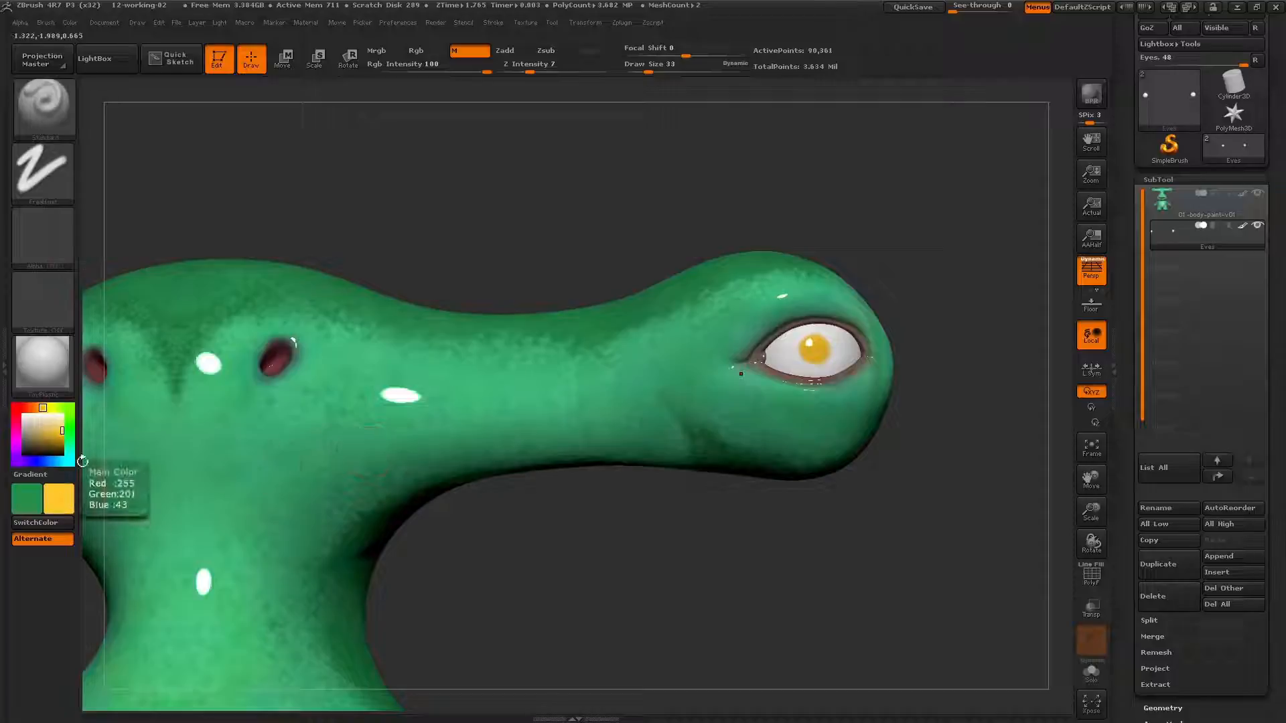
pyautogui.click(422, 51)
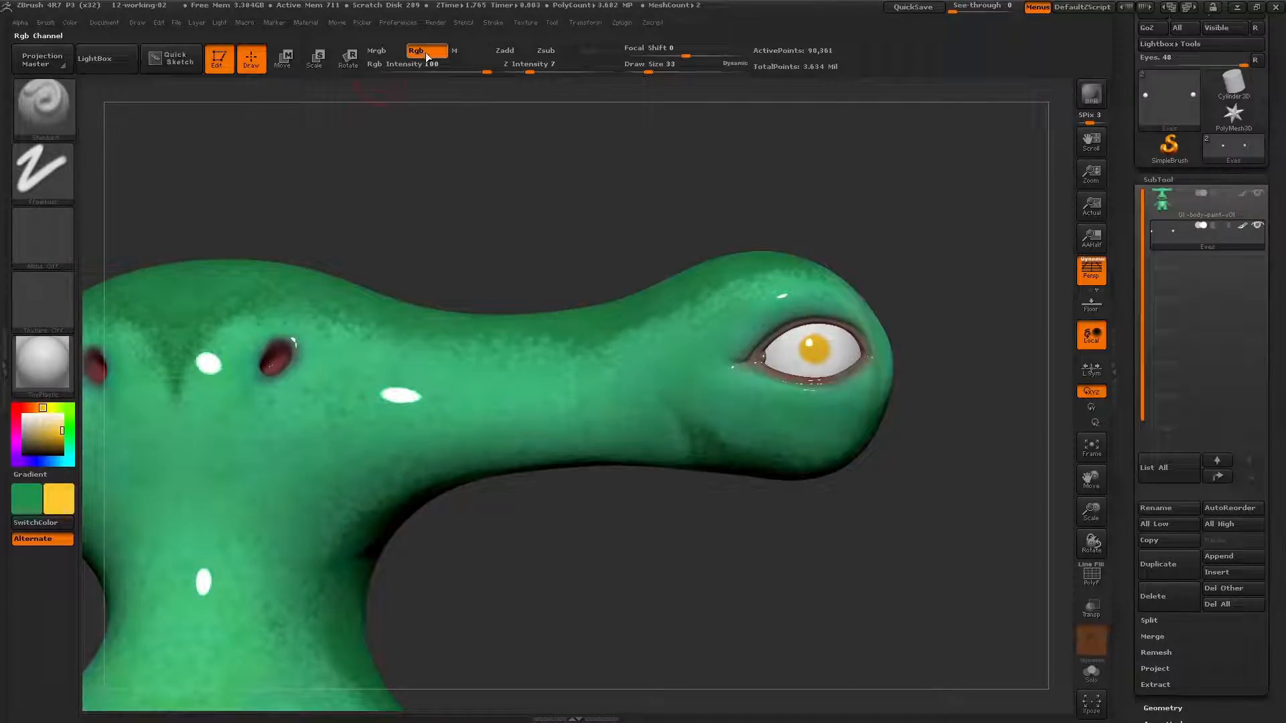
# Switch the paint channel to M, select the 01-body-paint-v01 SubTool and fill it with the SkinShade4 material.
pyautogui.click(461, 52)
pyautogui.moveTo(953, 295); pyautogui.dragTo(916, 323)
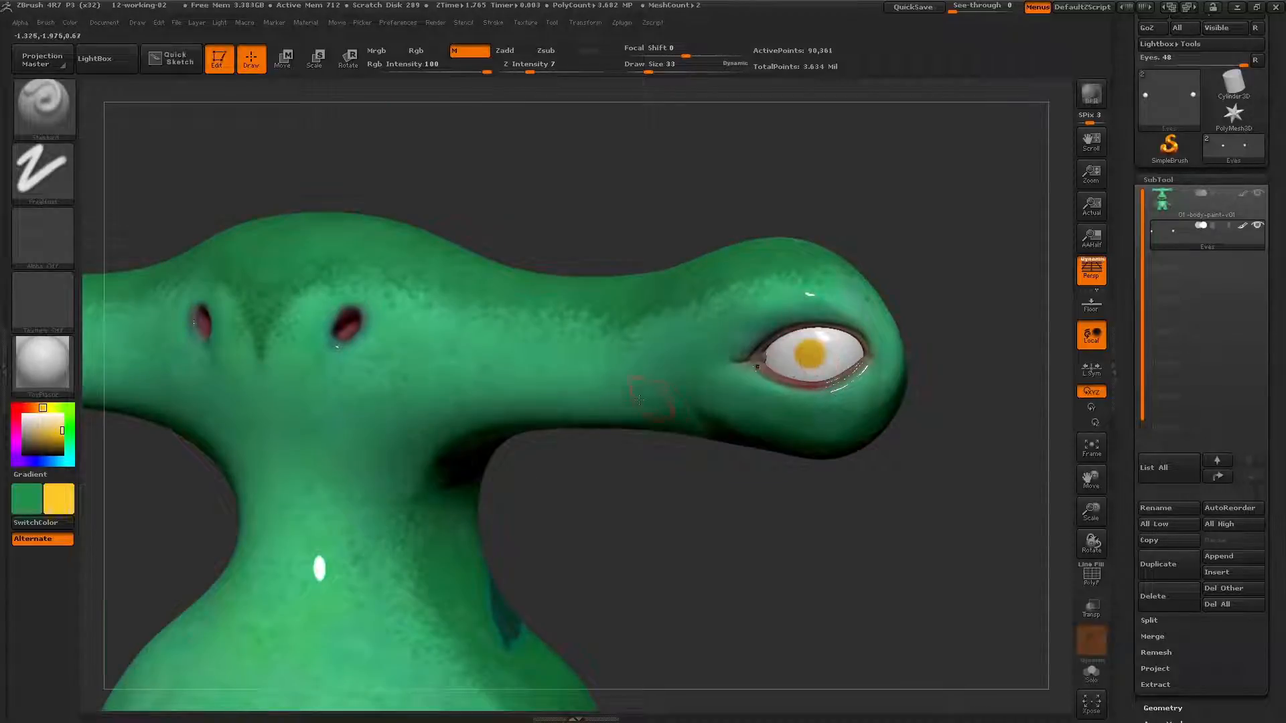
pyautogui.moveTo(657, 505); pyautogui.dragTo(663, 501)
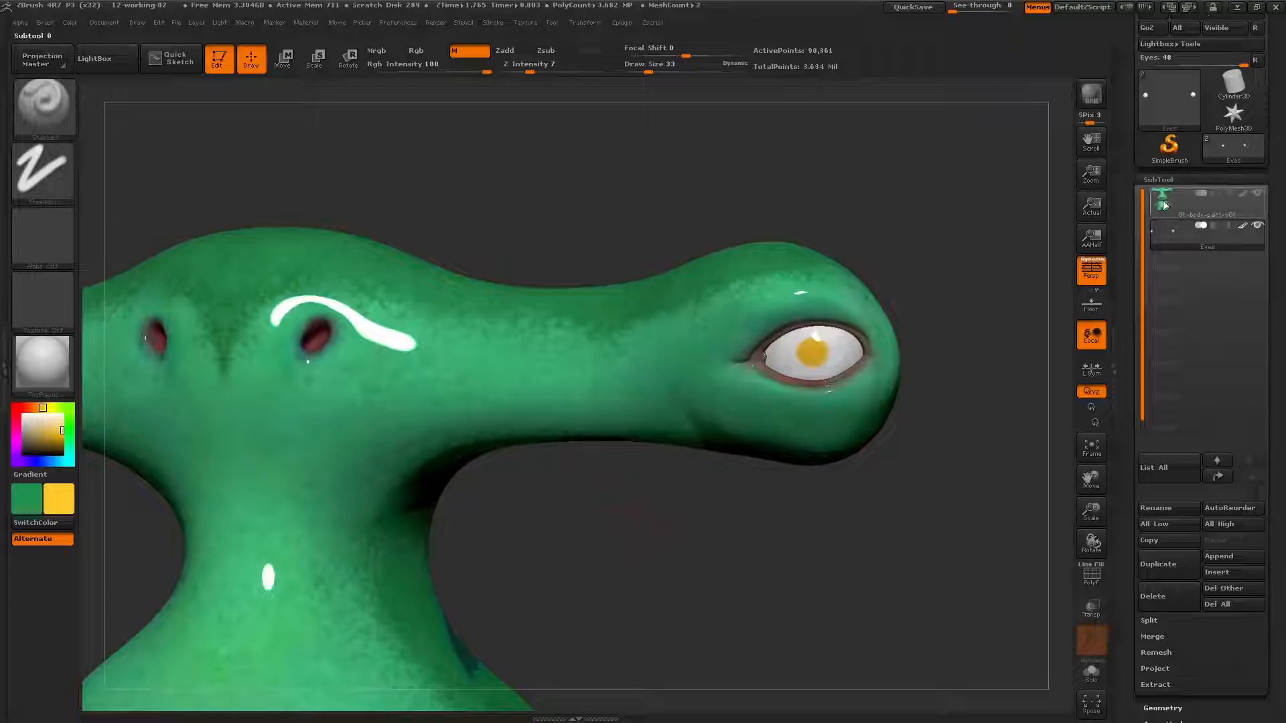
pyautogui.moveTo(1162, 204)
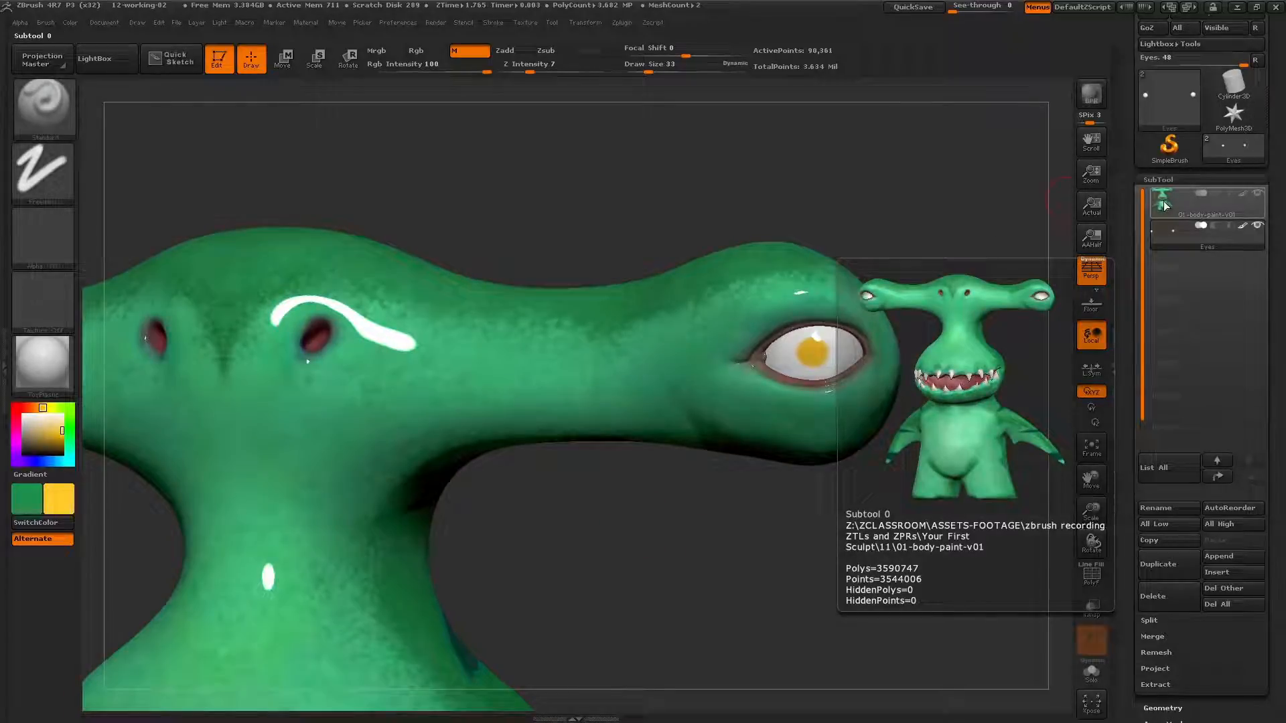
pyautogui.click(1166, 208)
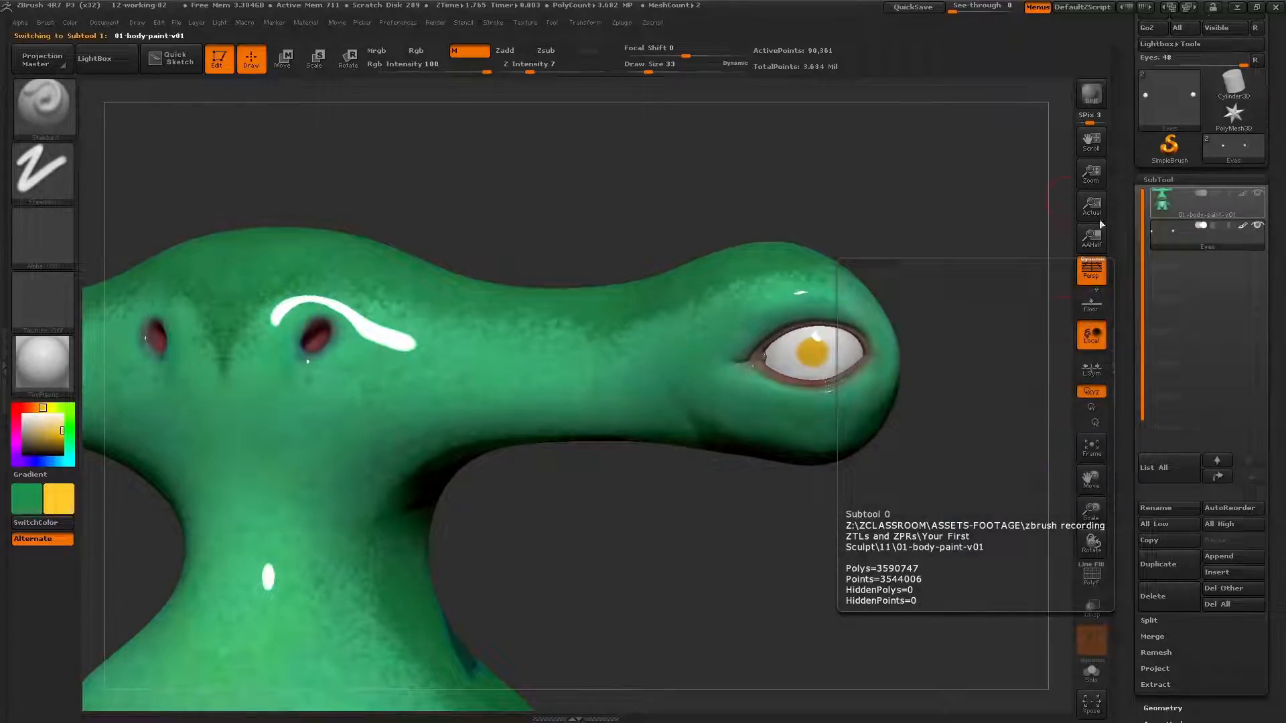
pyautogui.click(51, 372)
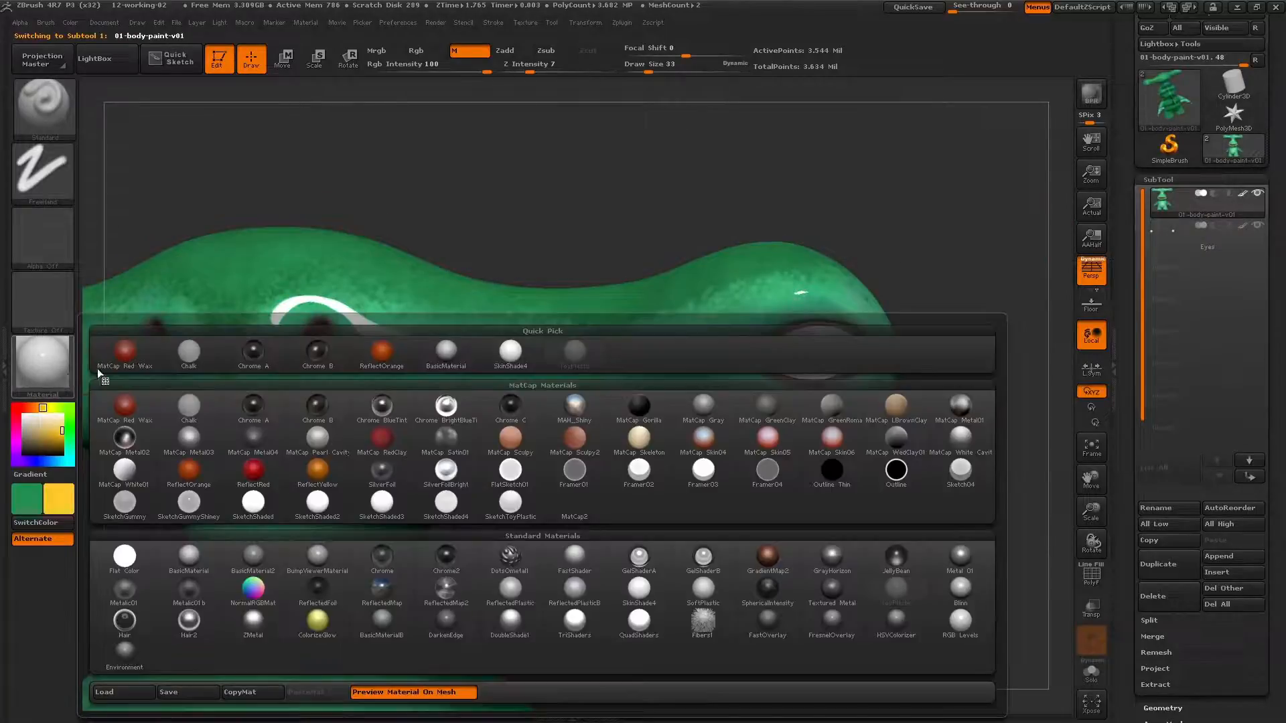
pyautogui.click(513, 355)
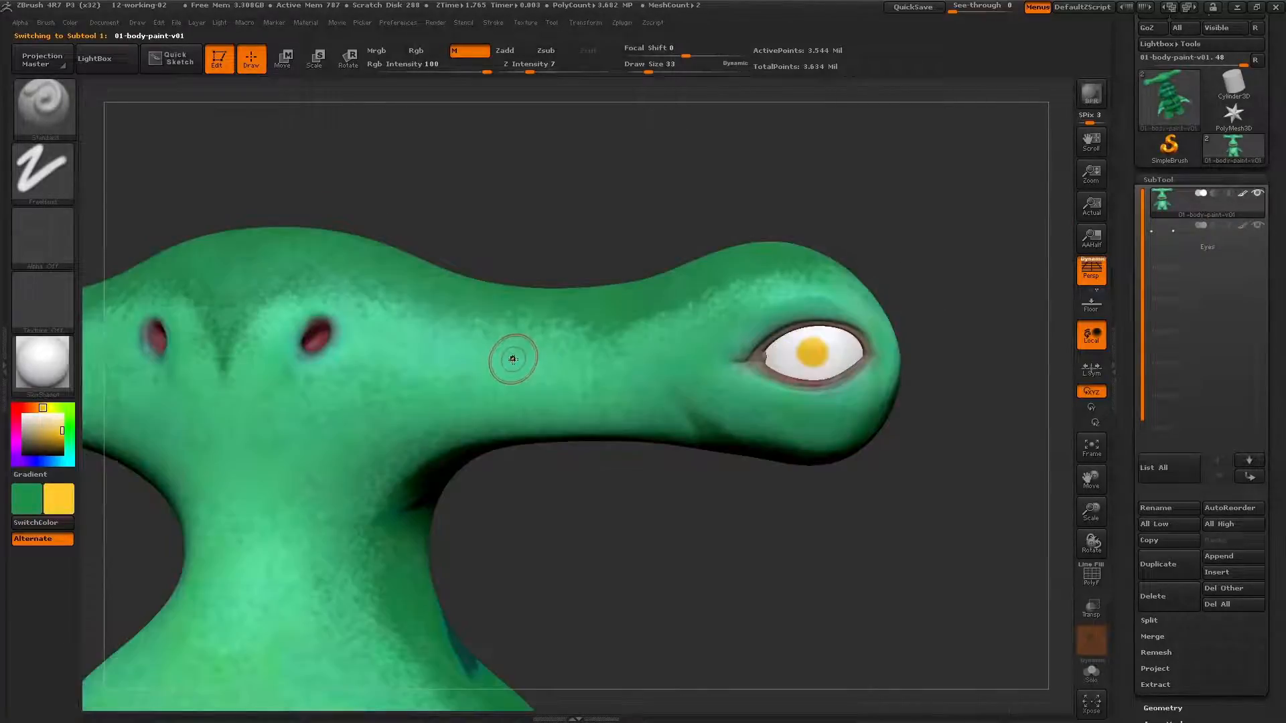
pyautogui.click(69, 22)
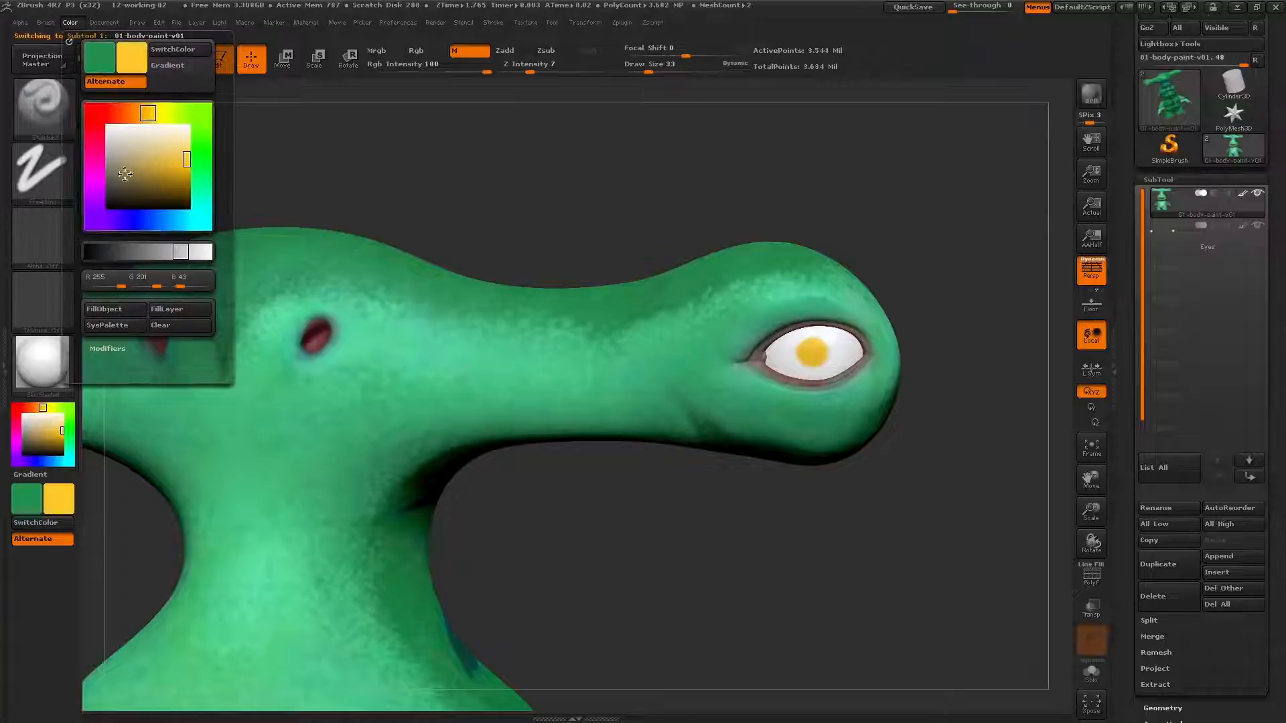
pyautogui.moveTo(674, 524); pyautogui.dragTo(786, 493)
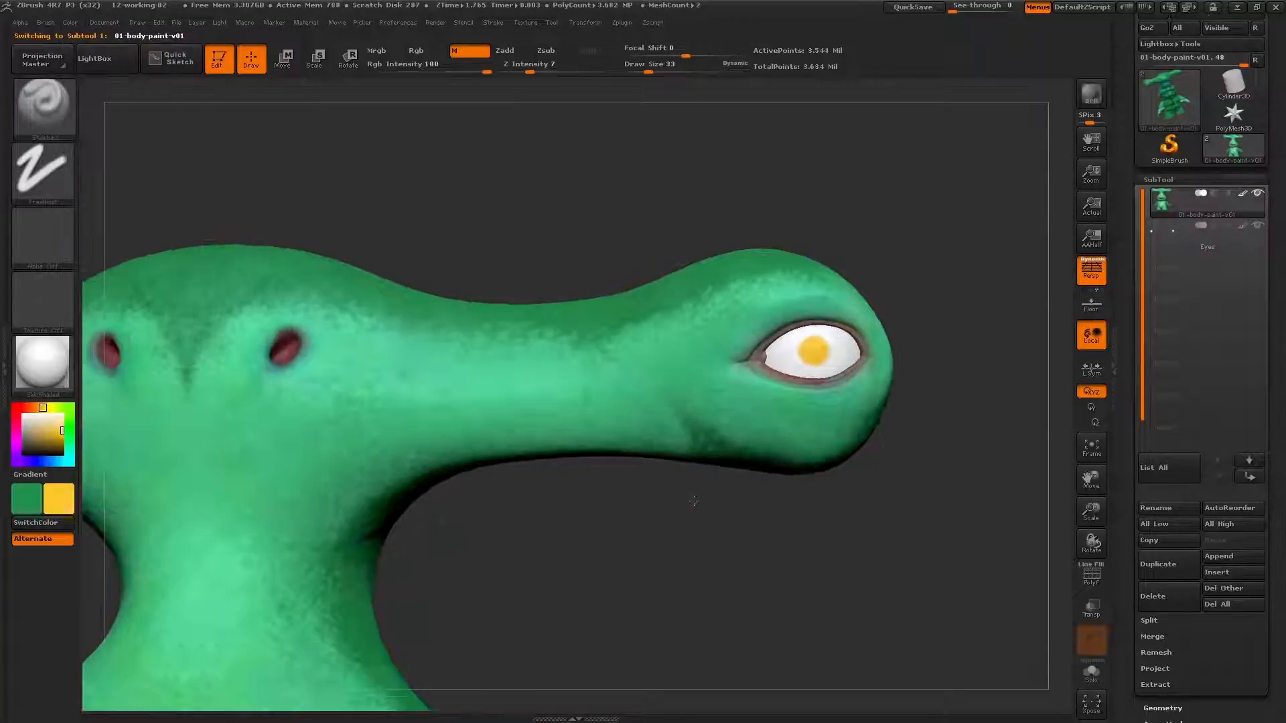
pyautogui.moveTo(779, 567); pyautogui.dragTo(957, 351)
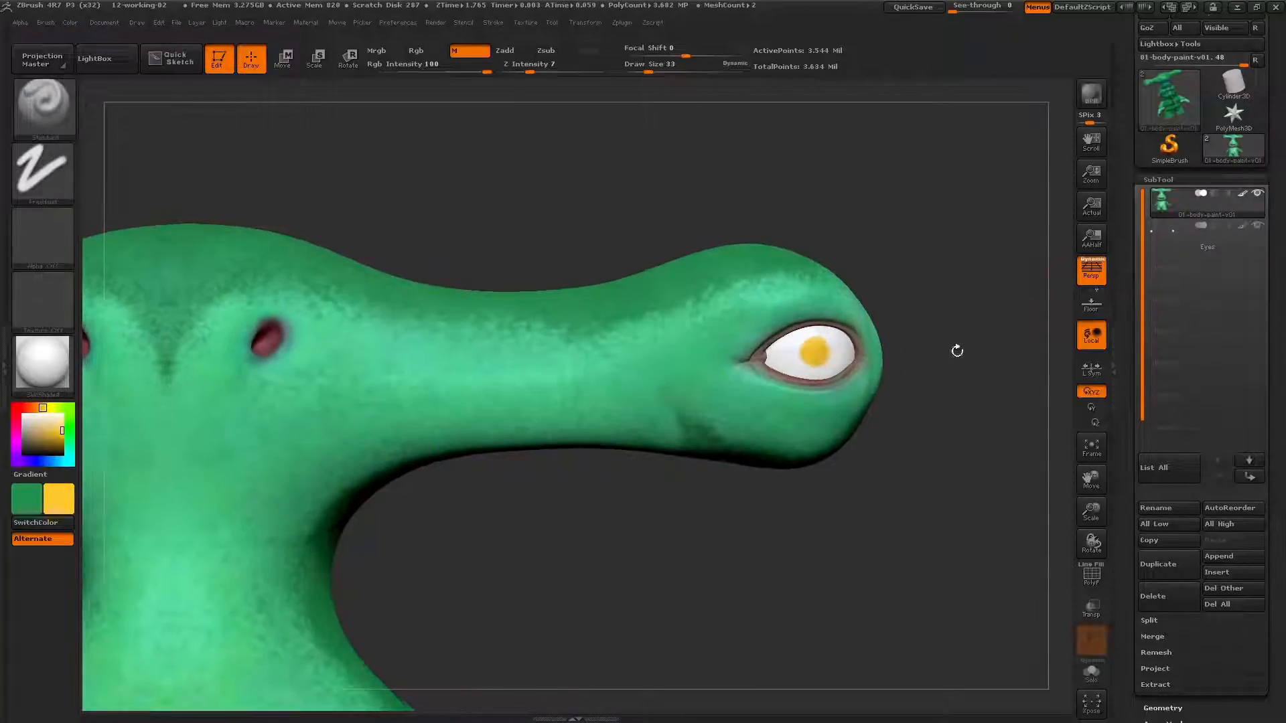
# Select the Eyes SubTool and set up the brush with the ToyPlastic material, the Mrgb channel and draw size 25.
pyautogui.click(1164, 235)
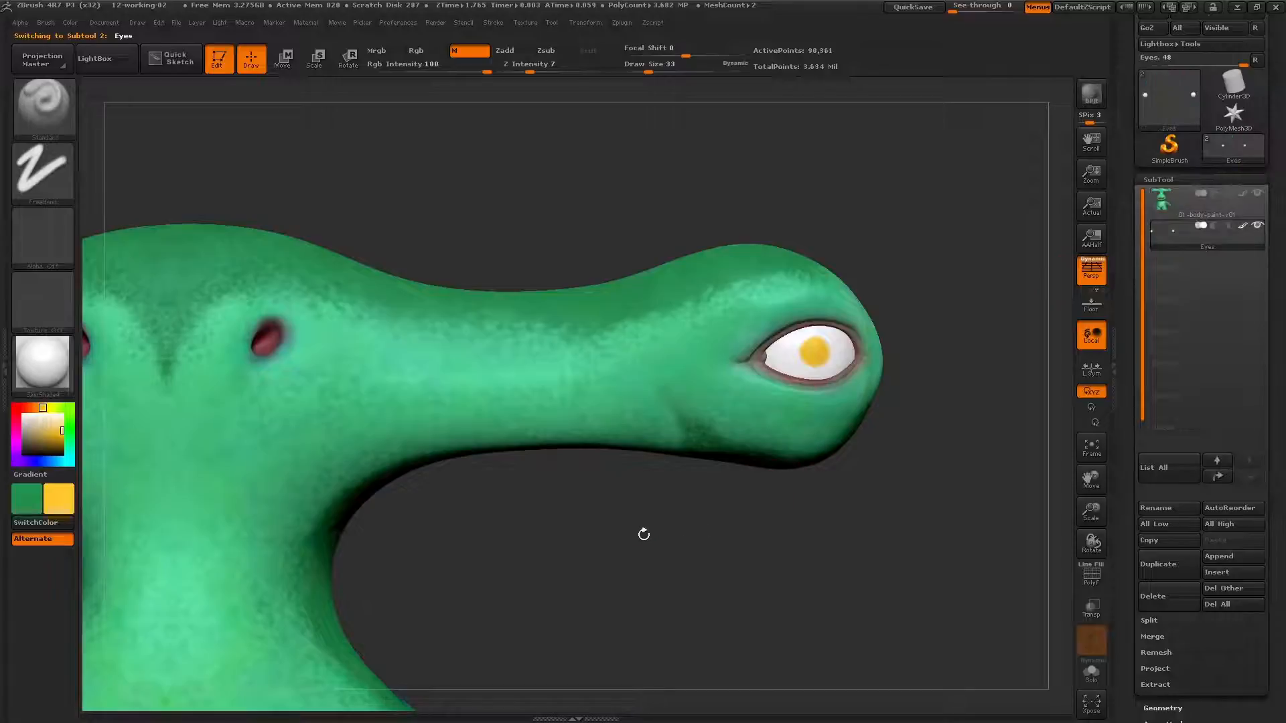
pyautogui.moveTo(643, 534); pyautogui.dragTo(328, 444)
pyautogui.click(42, 361)
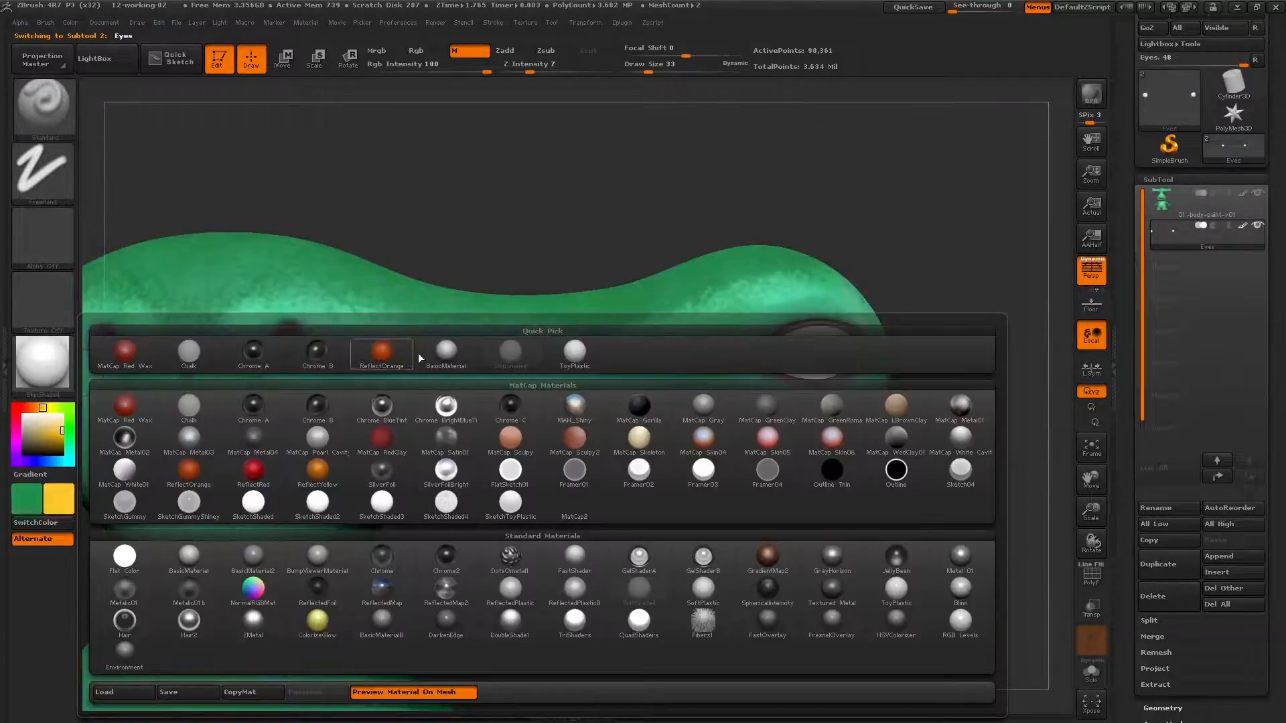
pyautogui.click(570, 355)
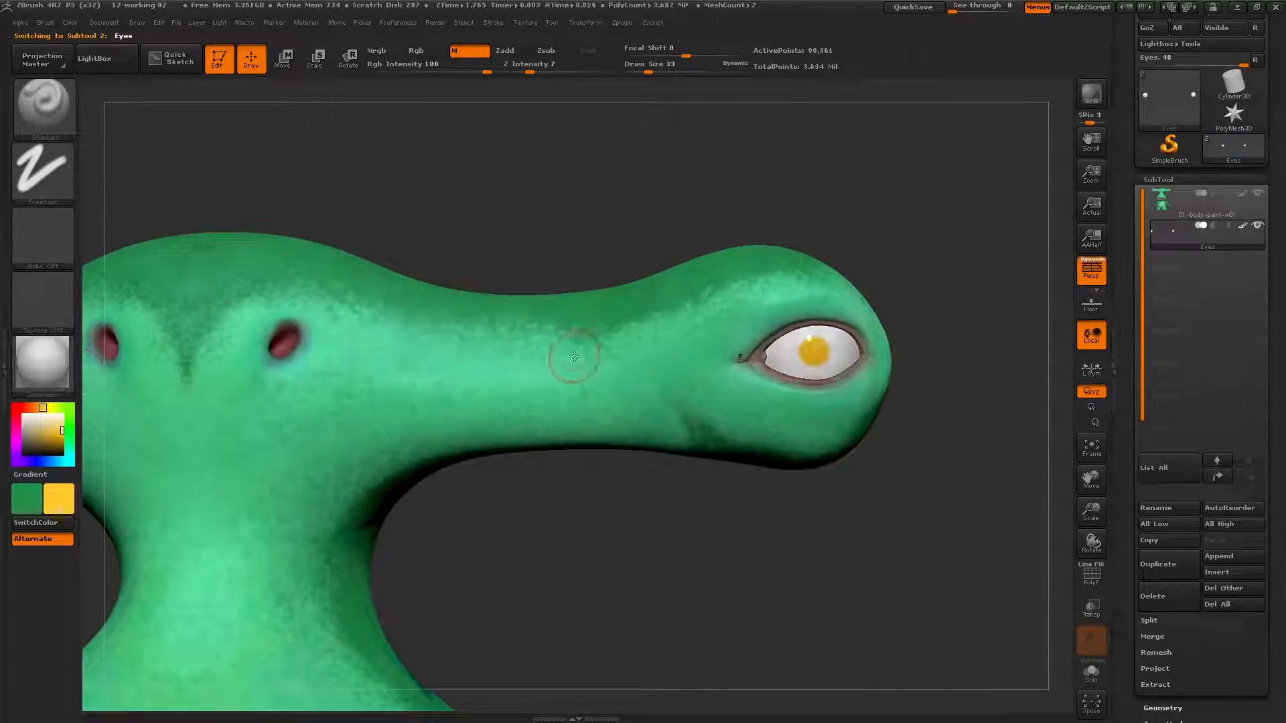
pyautogui.click(386, 51)
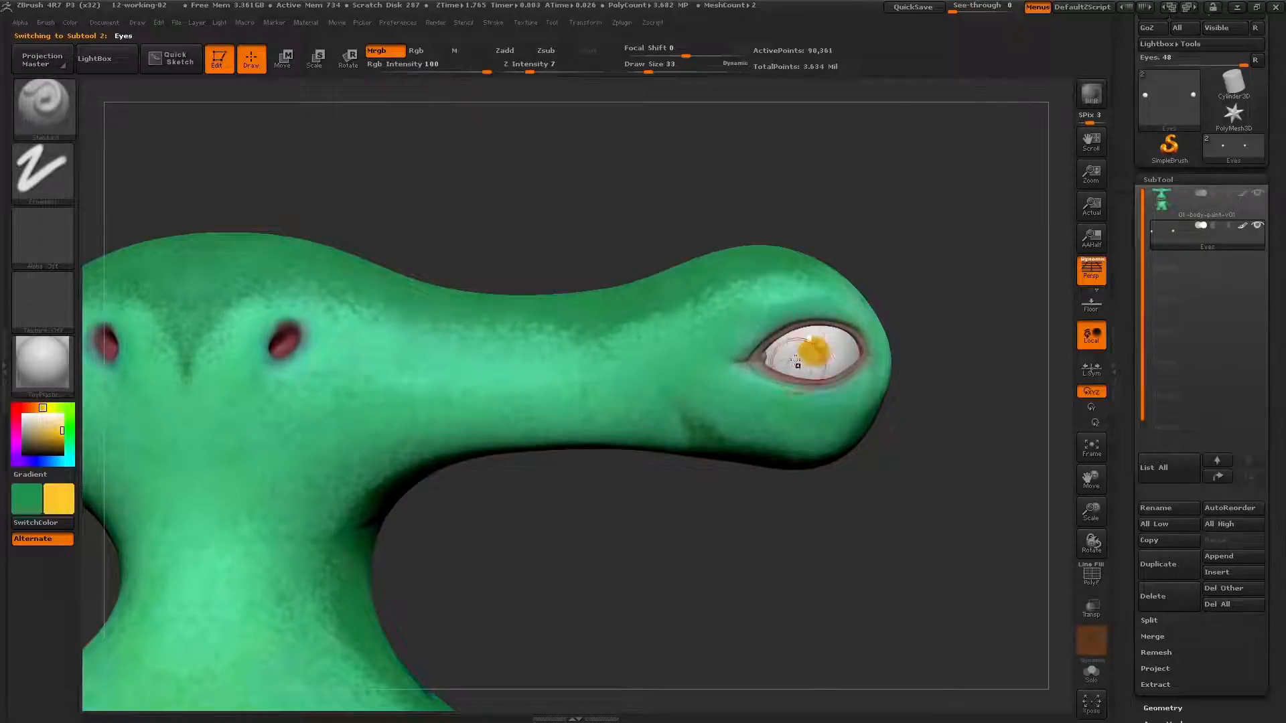
pyautogui.moveTo(814, 345)
pyautogui.keyDown('ctrl'); pyautogui.mouseDown(button='right')
pyautogui.moveTo(791, 375)
pyautogui.moveTo(814, 365)
pyautogui.mouseUp(button='right'); pyautogui.keyUp('ctrl')
pyautogui.press('[')
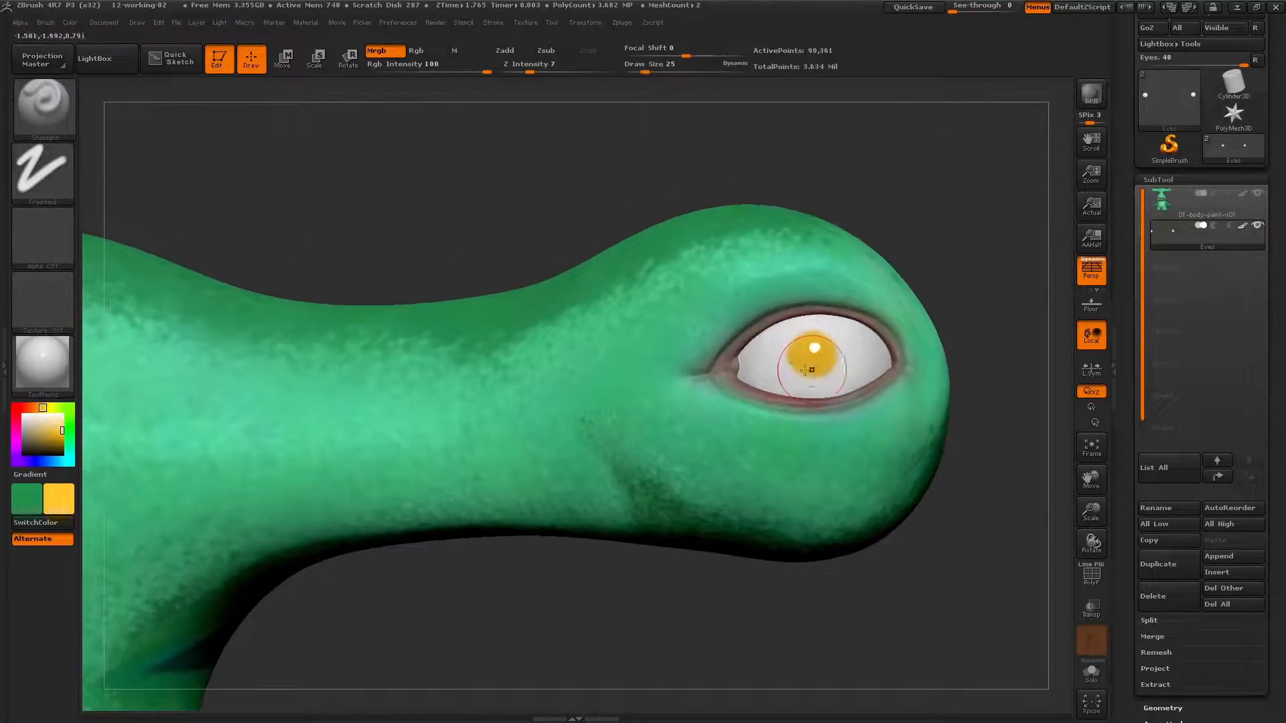
# Fill the Eyes SubTool with a darker golden yellow and set the draw size to 22.
pyautogui.click(64, 503)
pyautogui.moveTo(246, 480); pyautogui.dragTo(248, 512)
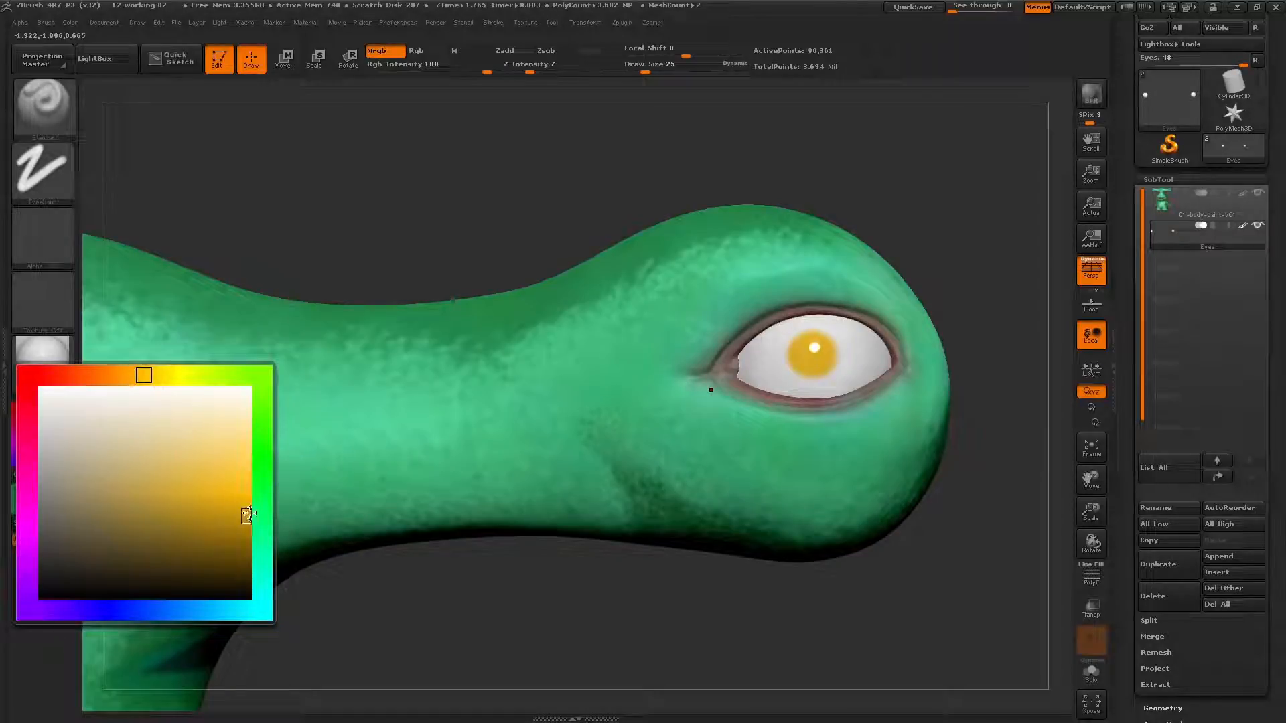
pyautogui.click(60, 434)
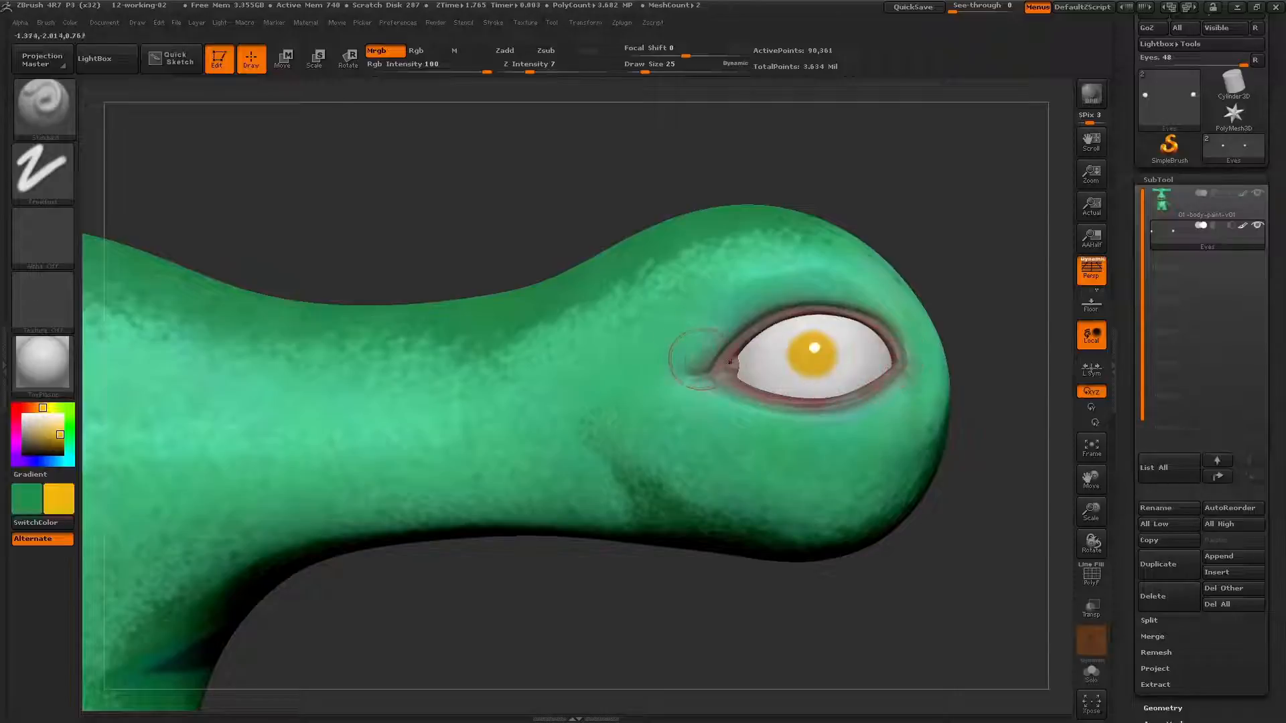
pyautogui.press('s')
pyautogui.click(805, 368)
pyautogui.click(70, 22)
pyautogui.click(127, 310)
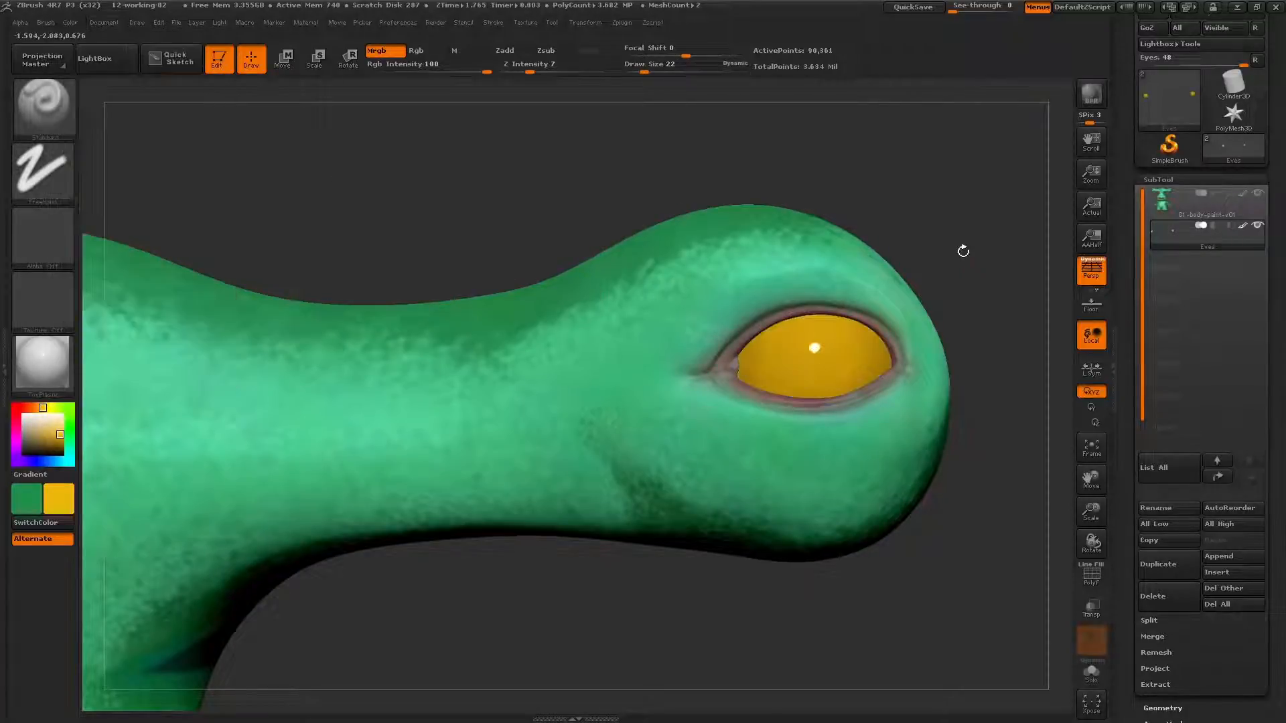
pyautogui.moveTo(963, 250)
pyautogui.mouseDown()
pyautogui.moveTo(977, 345)
pyautogui.moveTo(972, 295)
pyautogui.moveTo(969, 307)
pyautogui.moveTo(993, 319)
pyautogui.moveTo(964, 335)
pyautogui.mouseUp()
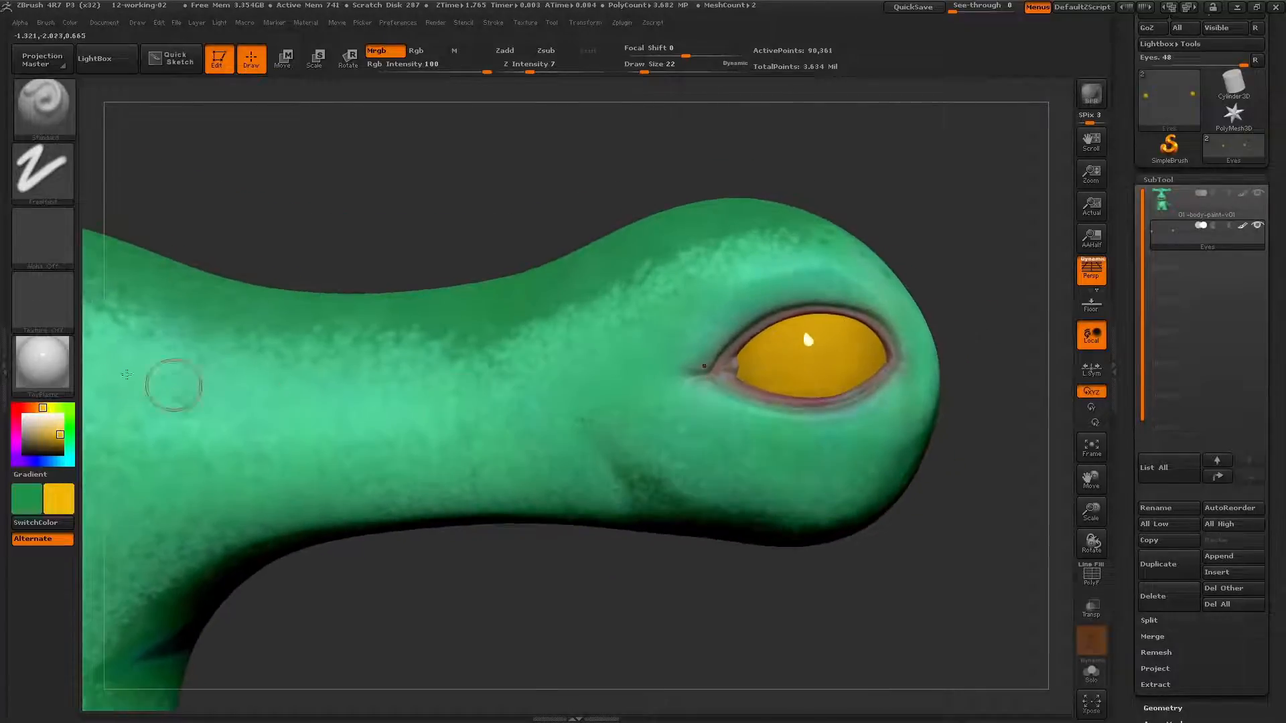
# Paint over the eyeball in cyan with the Chrome BrightBlueTint material at draw size 17.
pyautogui.click(42, 363)
pyautogui.click(446, 405)
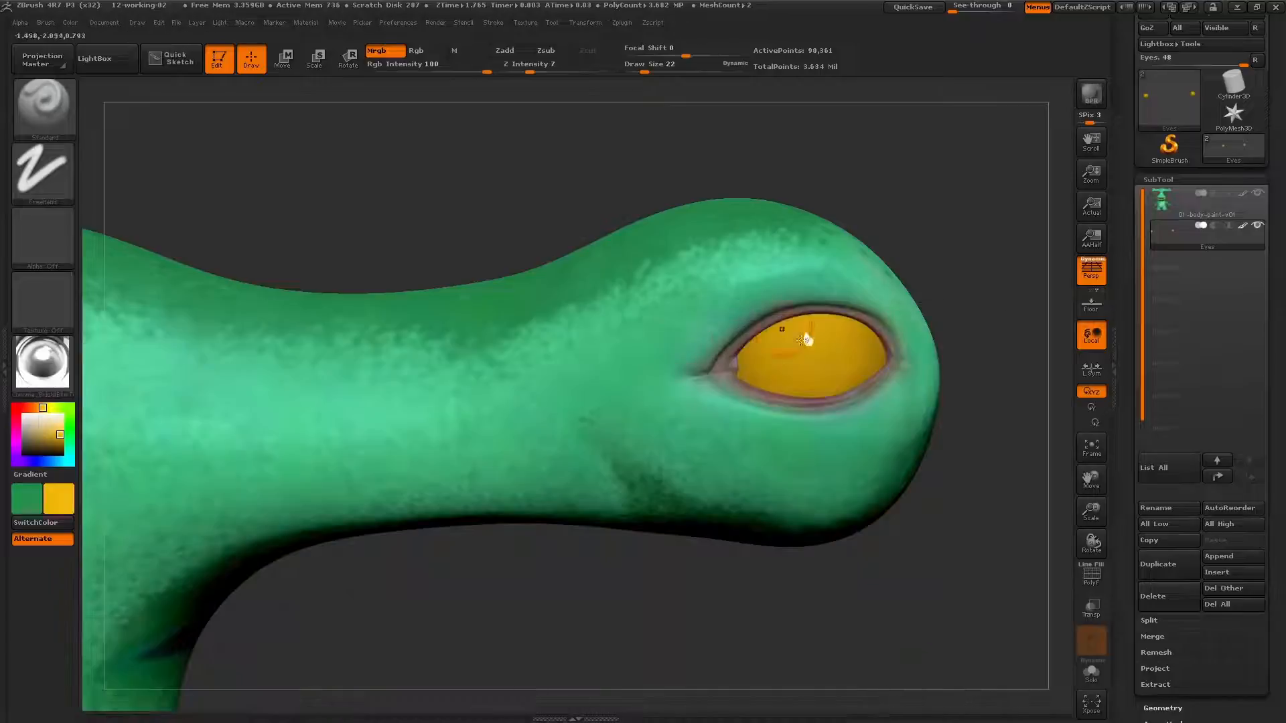
pyautogui.press('s')
pyautogui.click(807, 359)
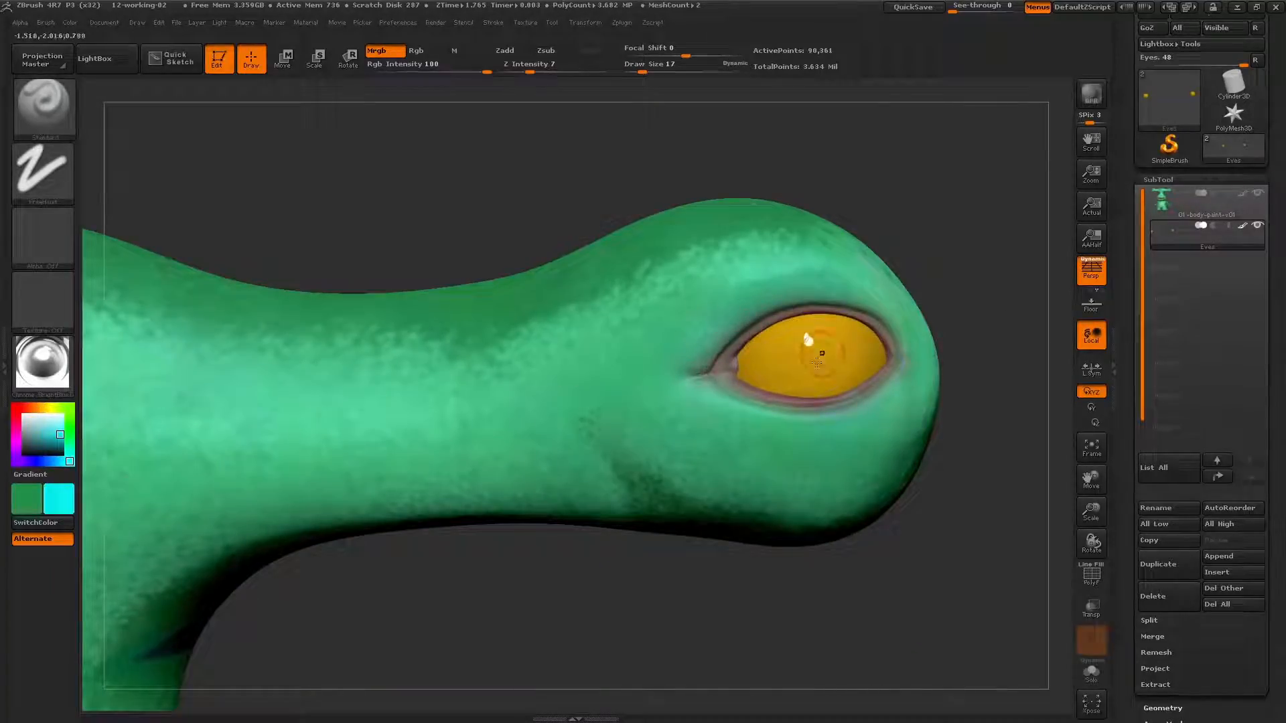
pyautogui.moveTo(803, 368); pyautogui.dragTo(787, 331)
pyautogui.moveTo(827, 369); pyautogui.dragTo(822, 378)
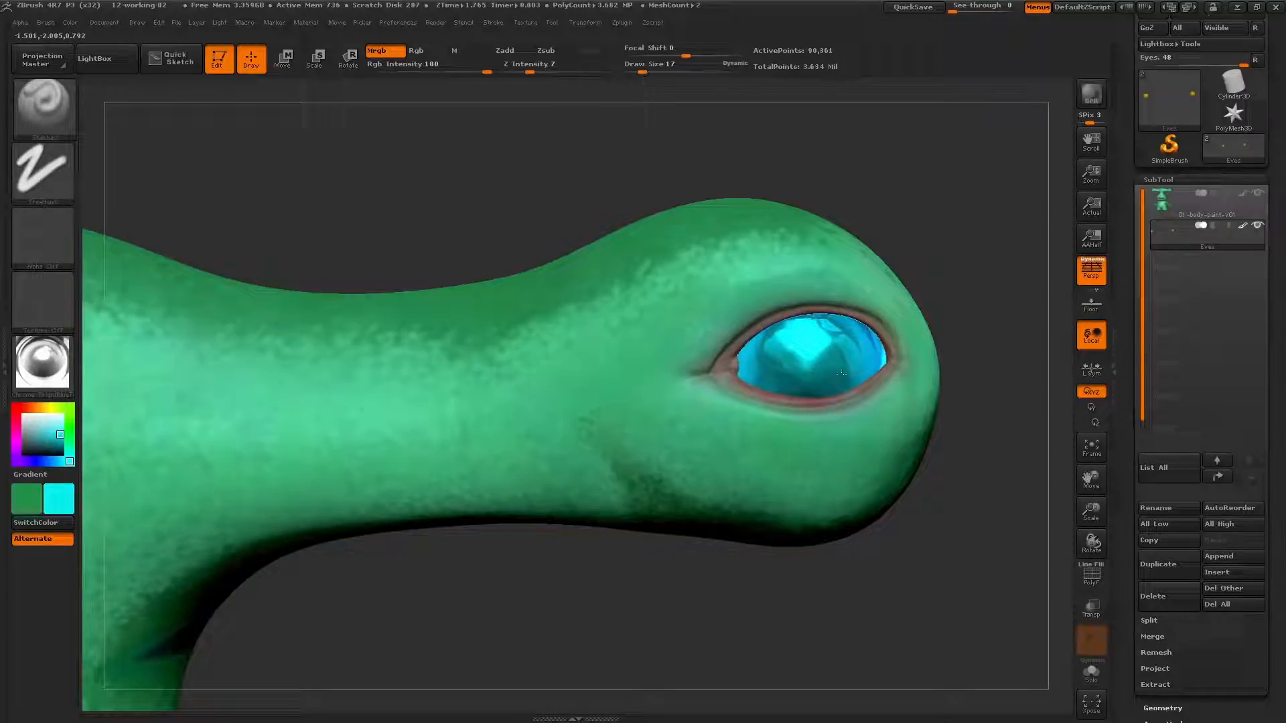
# Paint over the cyan eyeball with the MAH_Shiny material at draw size 31.
pyautogui.click(42, 361)
pyautogui.click(582, 413)
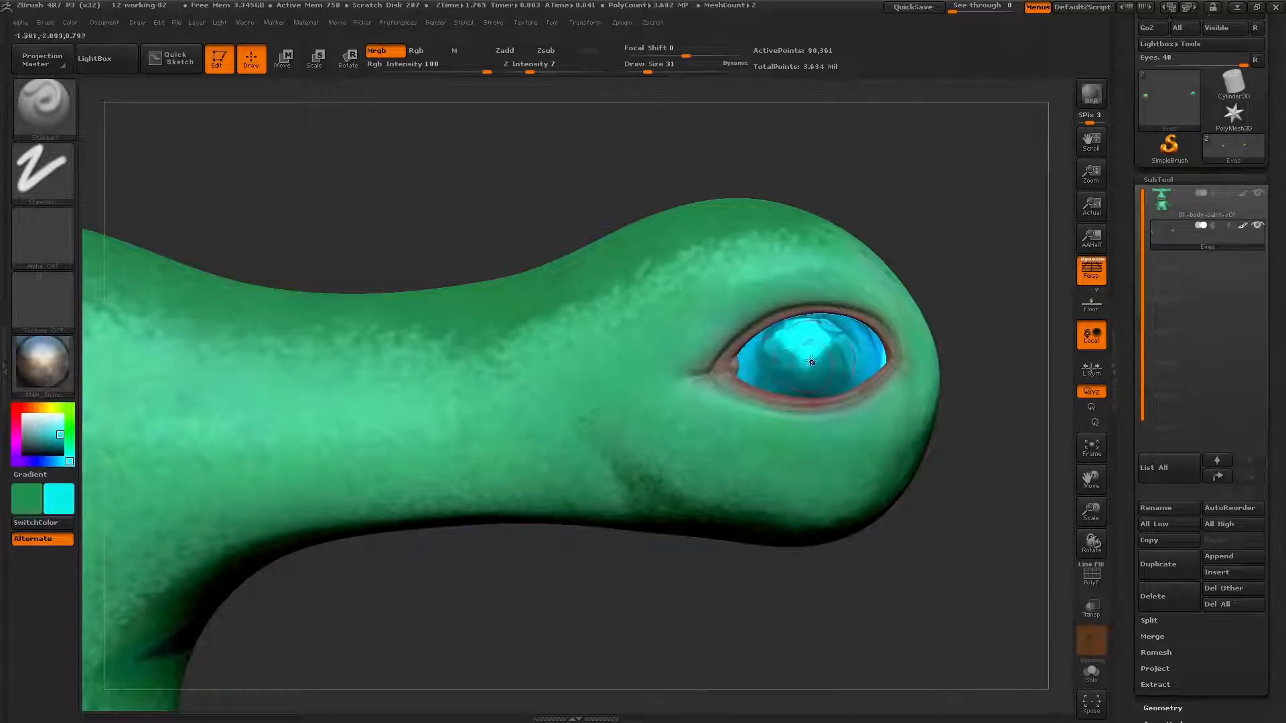
pyautogui.moveTo(791, 338)
pyautogui.mouseDown()
pyautogui.moveTo(794, 373)
pyautogui.moveTo(865, 369)
pyautogui.mouseUp()
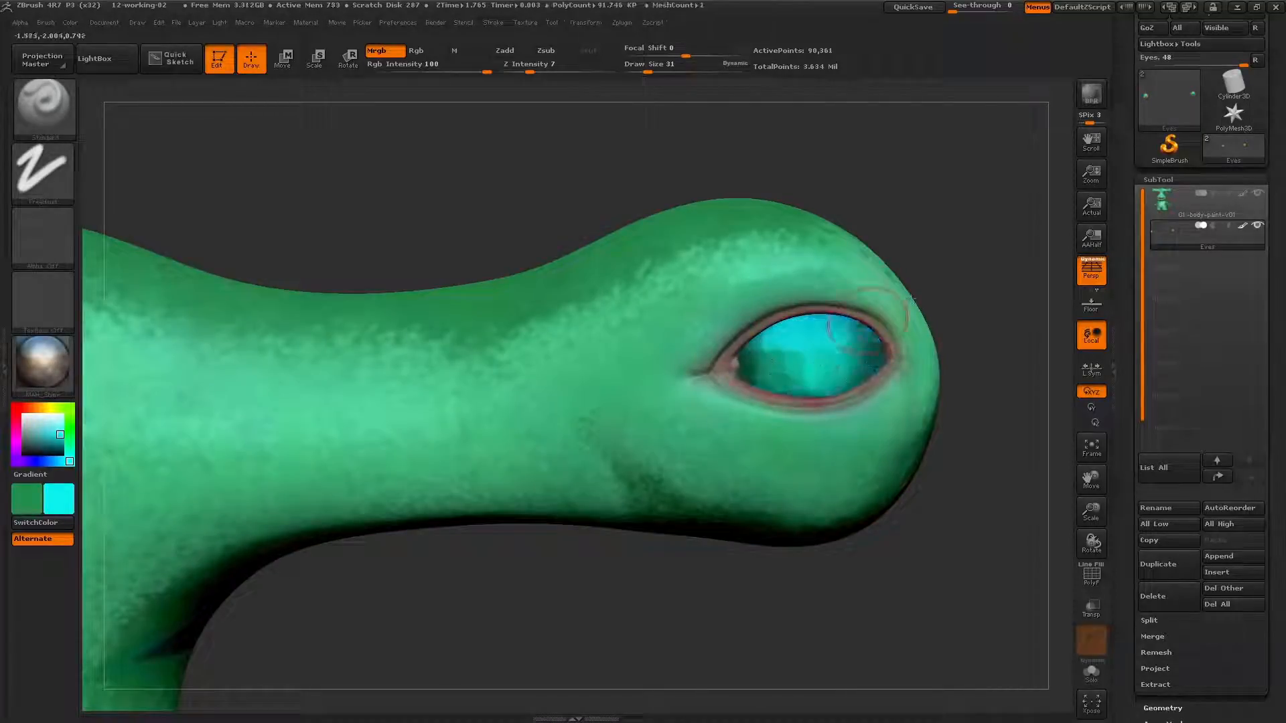
pyautogui.moveTo(949, 261)
pyautogui.mouseDown()
pyautogui.moveTo(990, 253)
pyautogui.moveTo(975, 247)
pyautogui.mouseUp()
# Paint the eyeball orange (RGB 251, 182, 52) with the MatCap Metal03 material at draw size 27.
pyautogui.press('s')
pyautogui.moveTo(811, 359); pyautogui.dragTo(807, 359)
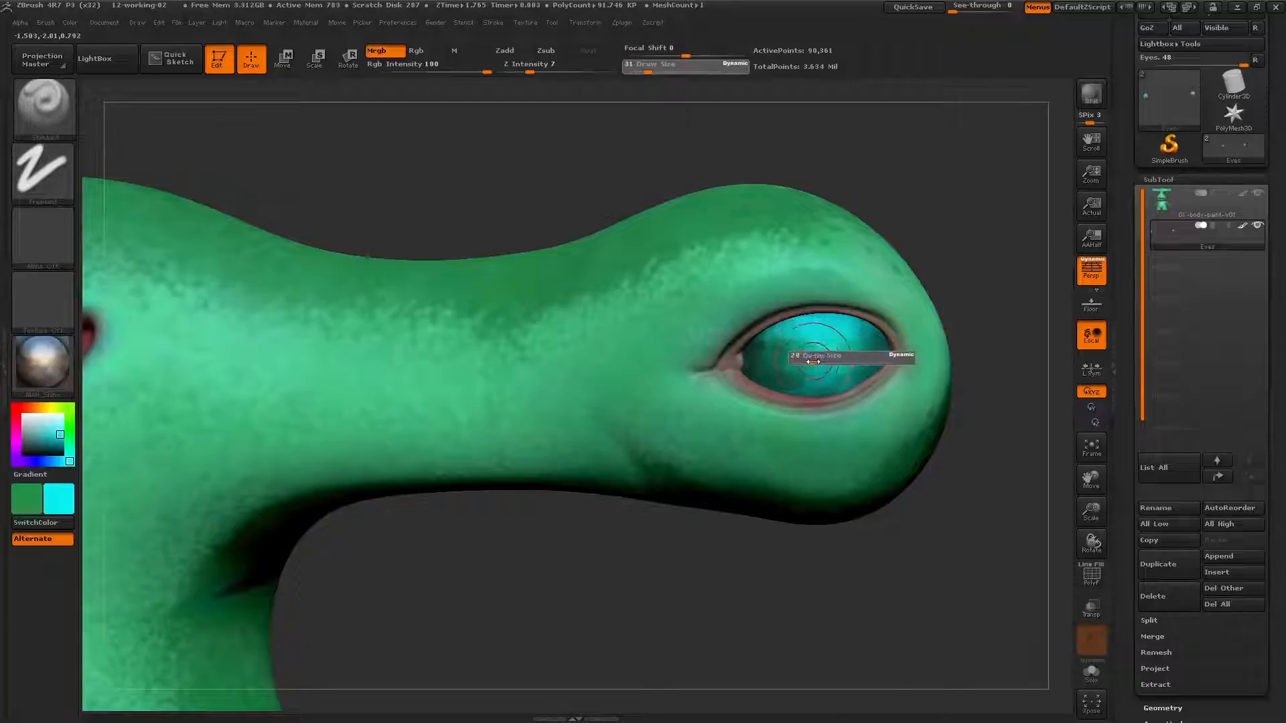
pyautogui.click(63, 362)
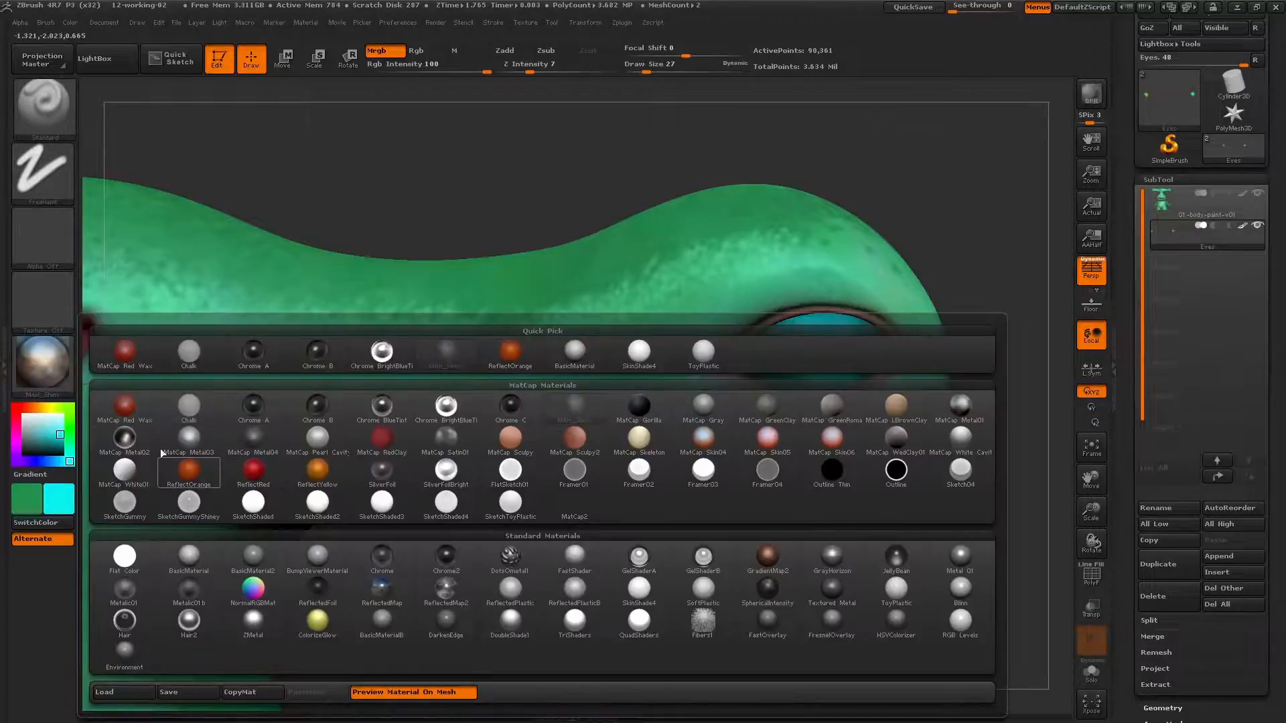
pyautogui.click(194, 437)
pyautogui.click(63, 494)
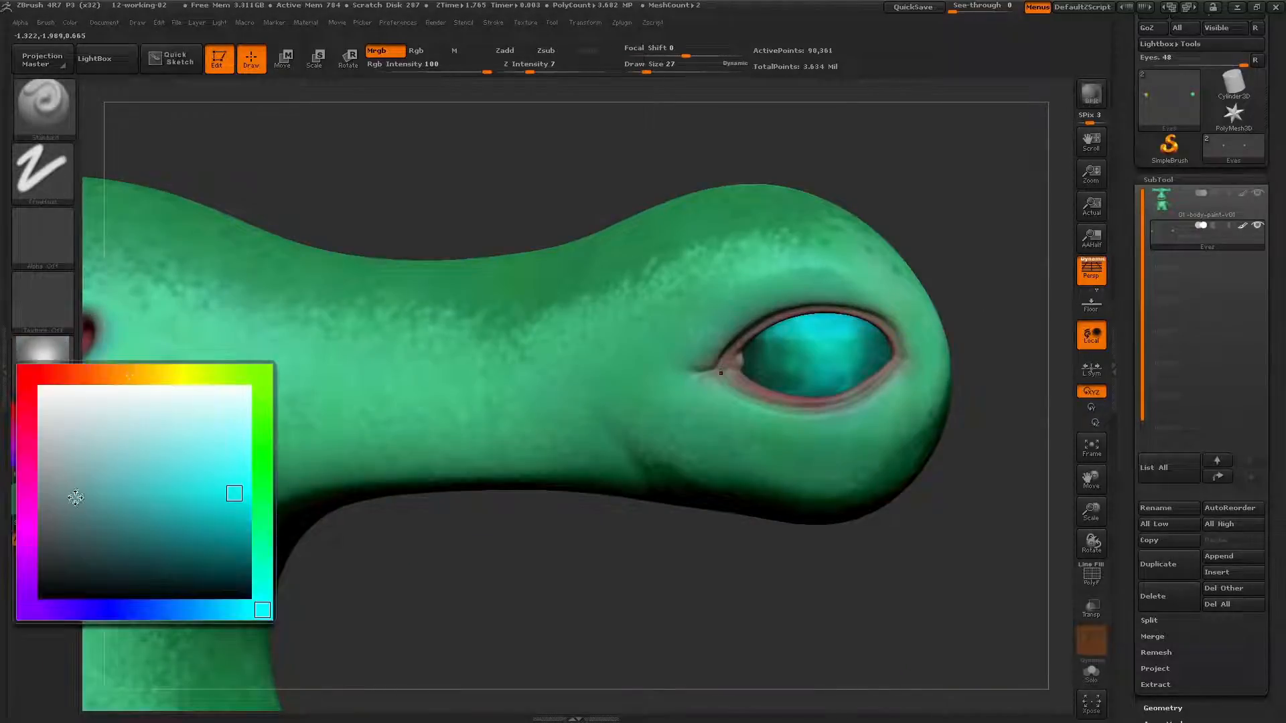
pyautogui.click(131, 373)
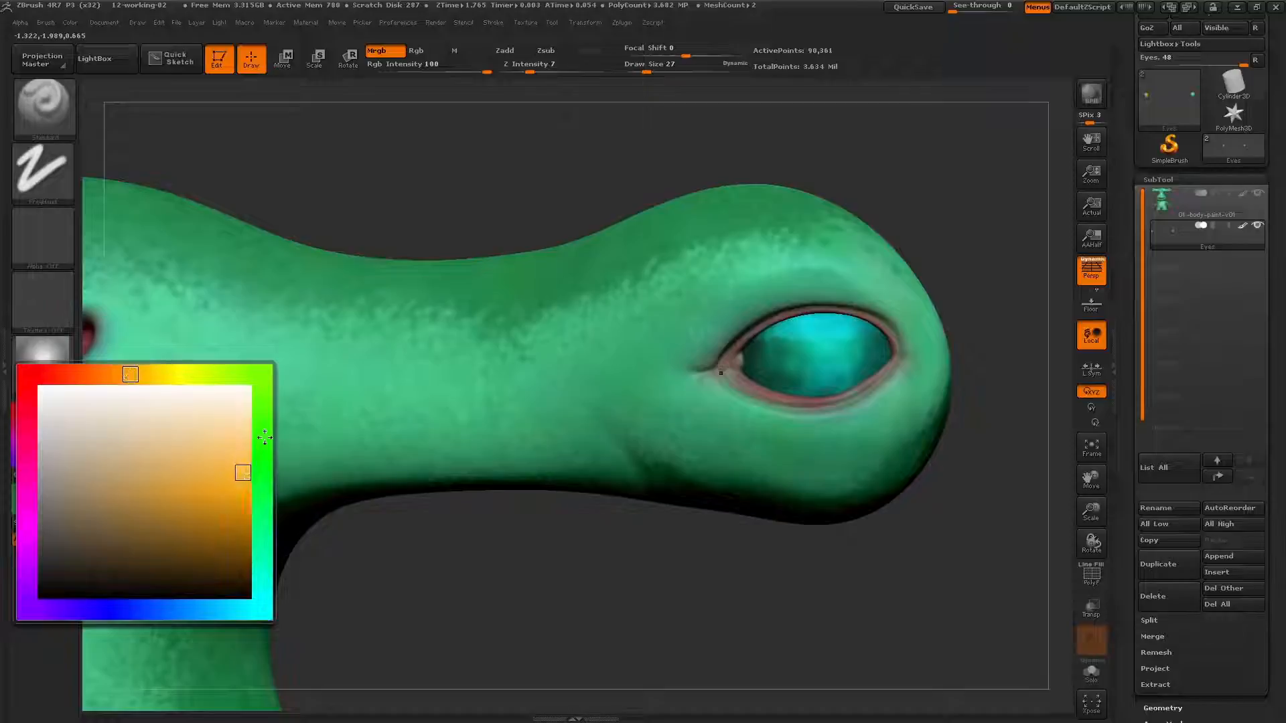
pyautogui.moveTo(828, 351)
pyautogui.mouseDown()
pyautogui.moveTo(798, 384)
pyautogui.moveTo(770, 345)
pyautogui.mouseUp()
pyautogui.moveTo(958, 223)
pyautogui.mouseDown()
pyautogui.moveTo(938, 362)
pyautogui.moveTo(1002, 403)
pyautogui.mouseUp()
pyautogui.moveTo(696, 576)
pyautogui.keyDown('alt'); pyautogui.mouseDown()
pyautogui.moveTo(674, 490)
pyautogui.moveTo(730, 510)
pyautogui.moveTo(764, 496)
pyautogui.mouseUp(); pyautogui.keyUp('alt')
# Set the draw size to 29 and fill the Eyes SubTool with white in the ToyPlastic material.
pyautogui.press('s')
pyautogui.click(702, 494)
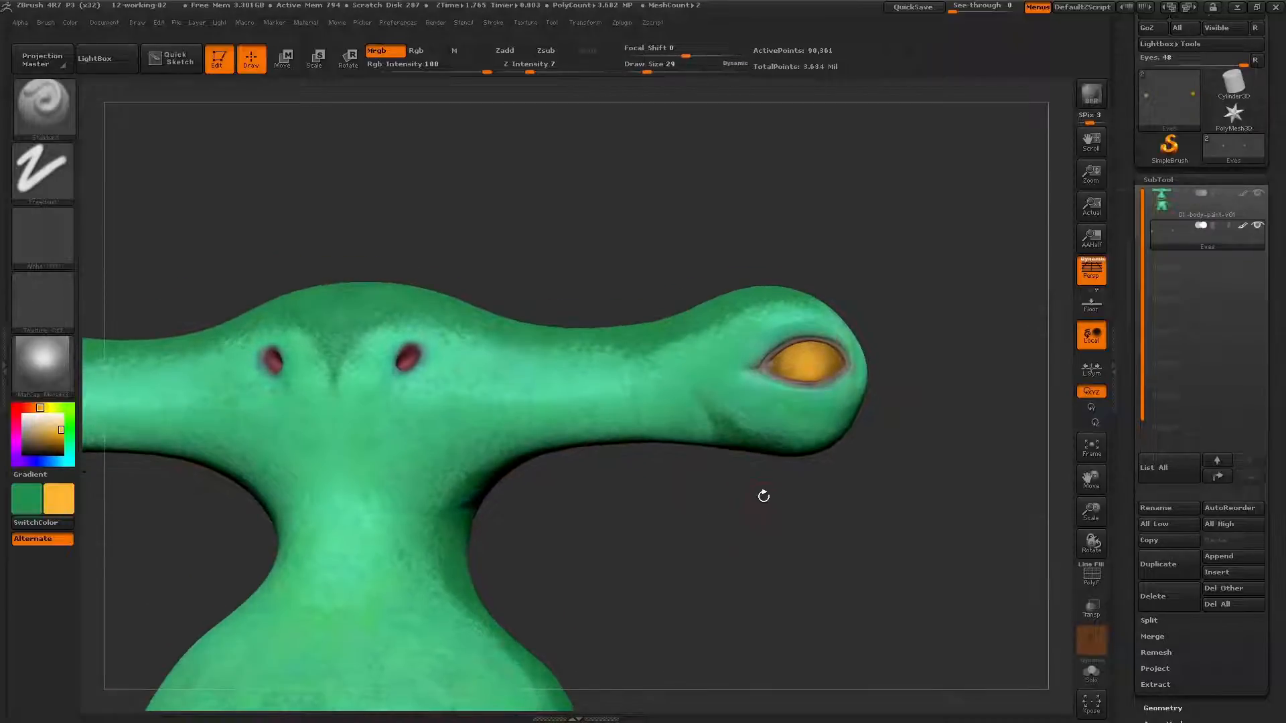
pyautogui.click(58, 497)
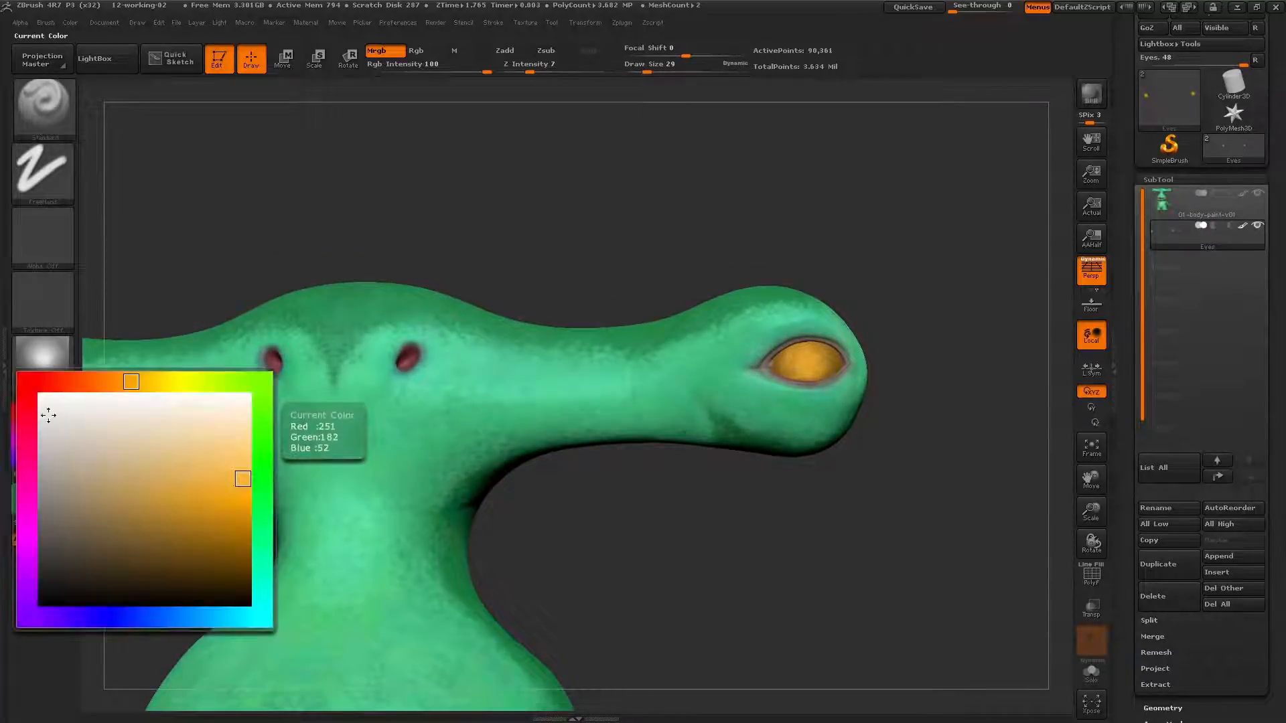
pyautogui.click(42, 396)
pyautogui.click(55, 359)
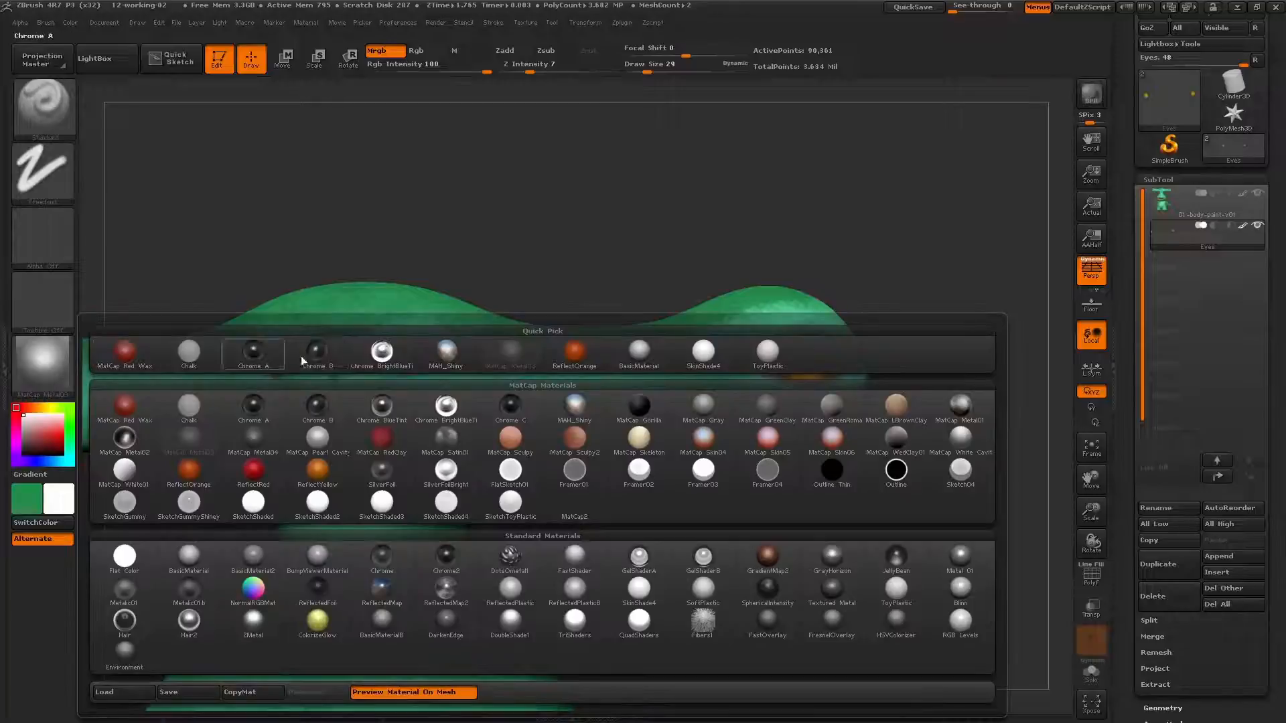
pyautogui.click(775, 351)
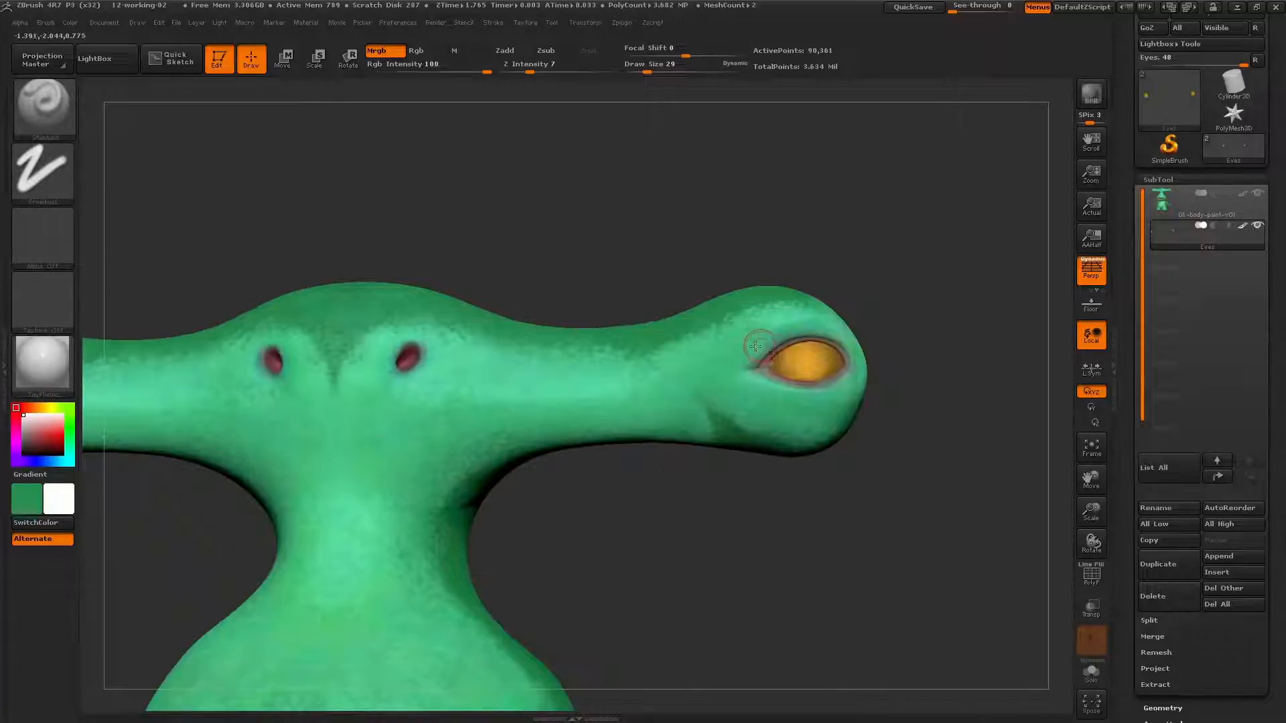
pyautogui.click(71, 22)
pyautogui.click(104, 309)
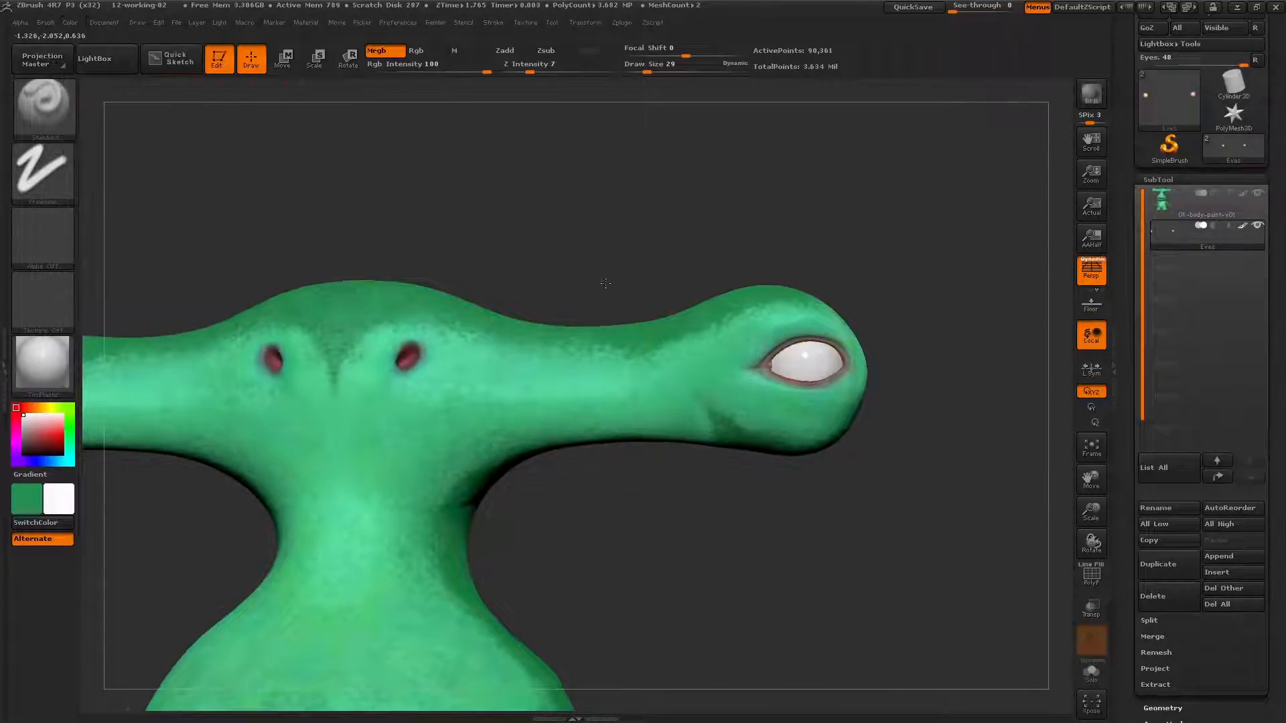
# Set the brush to paint colour only with Rgb and choose yellow as the painting colour.
pyautogui.moveTo(607, 280); pyautogui.dragTo(664, 249)
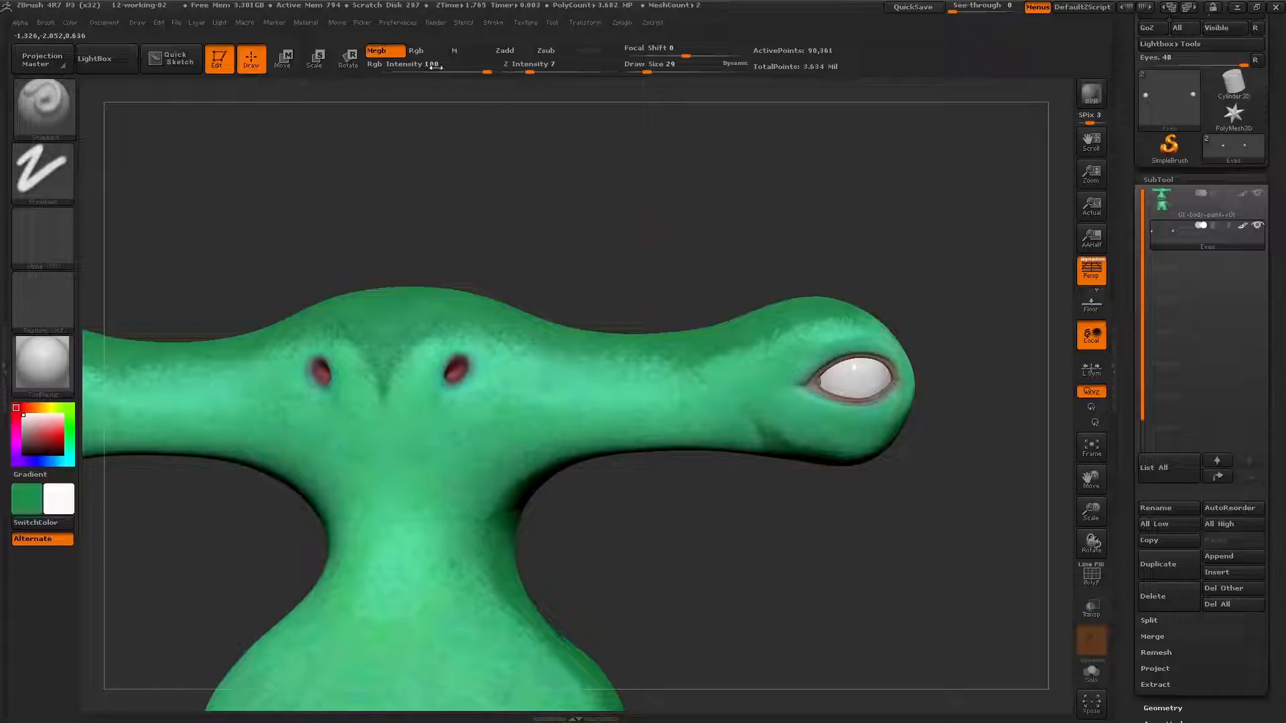
pyautogui.click(425, 52)
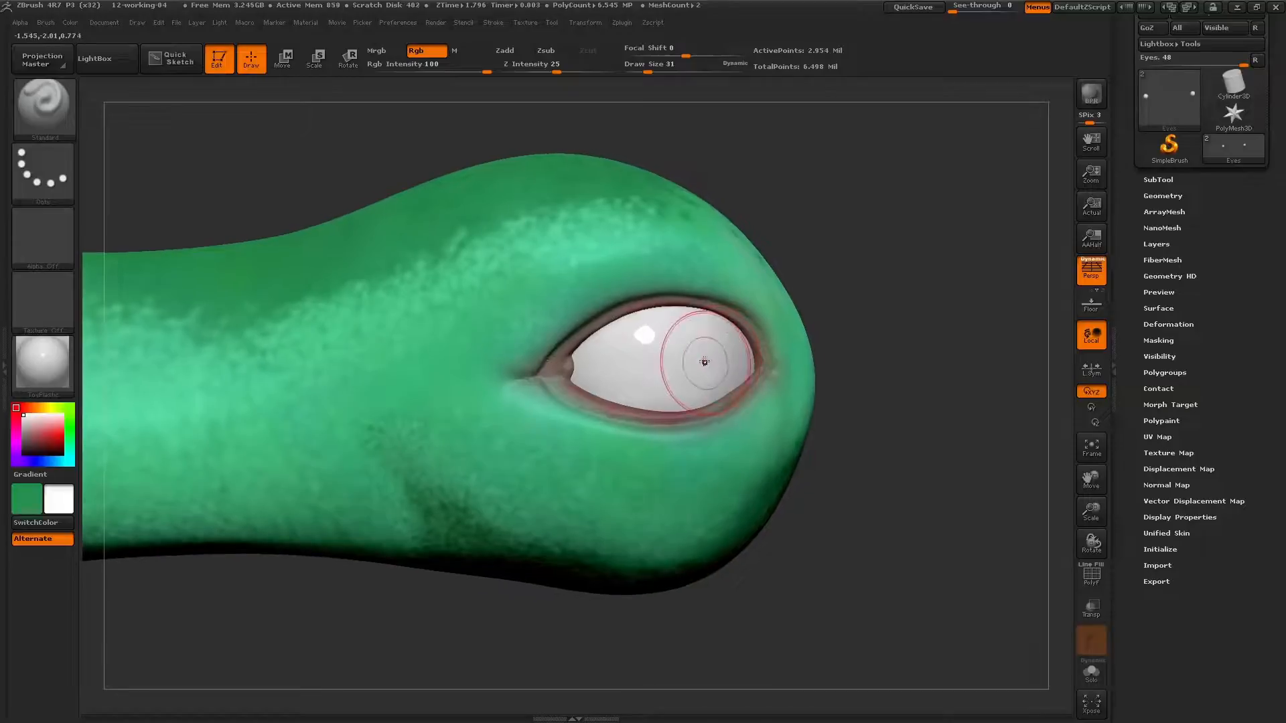
pyautogui.click(59, 494)
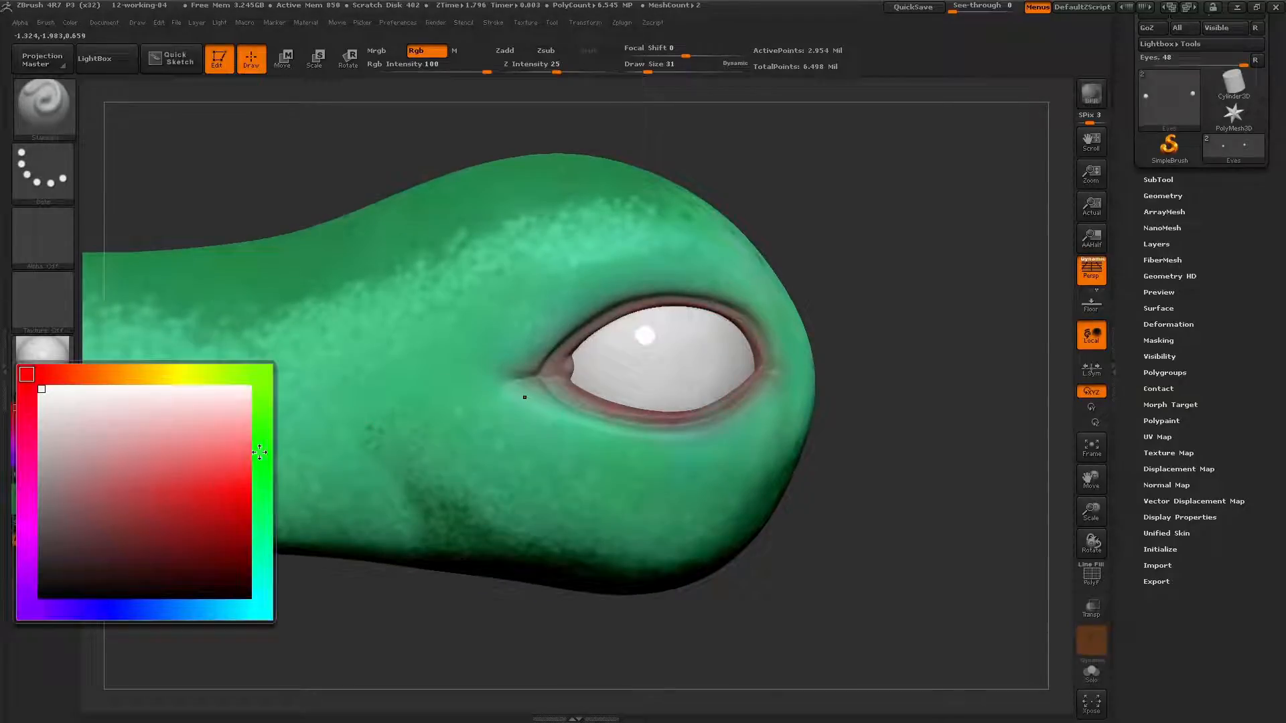
pyautogui.click(164, 374)
pyautogui.click(246, 475)
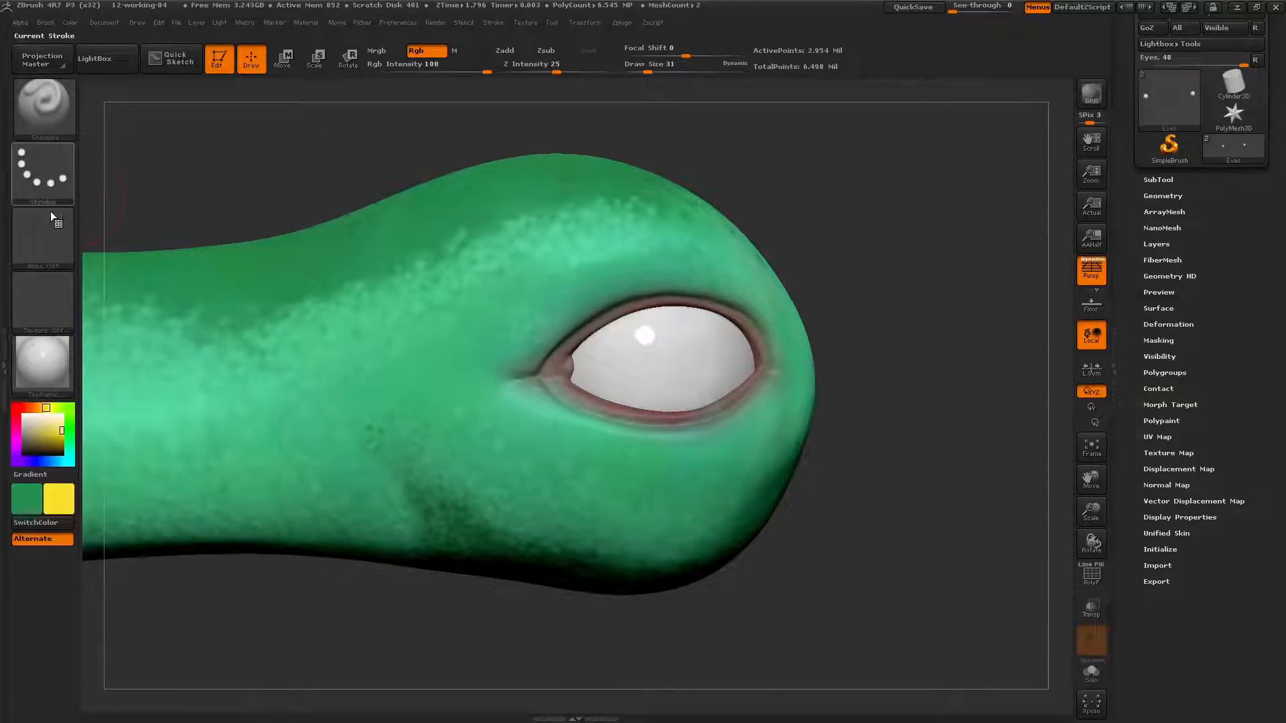
# Give the brush the round Alpha 14 and the DragRect stroke.
pyautogui.click(50, 213)
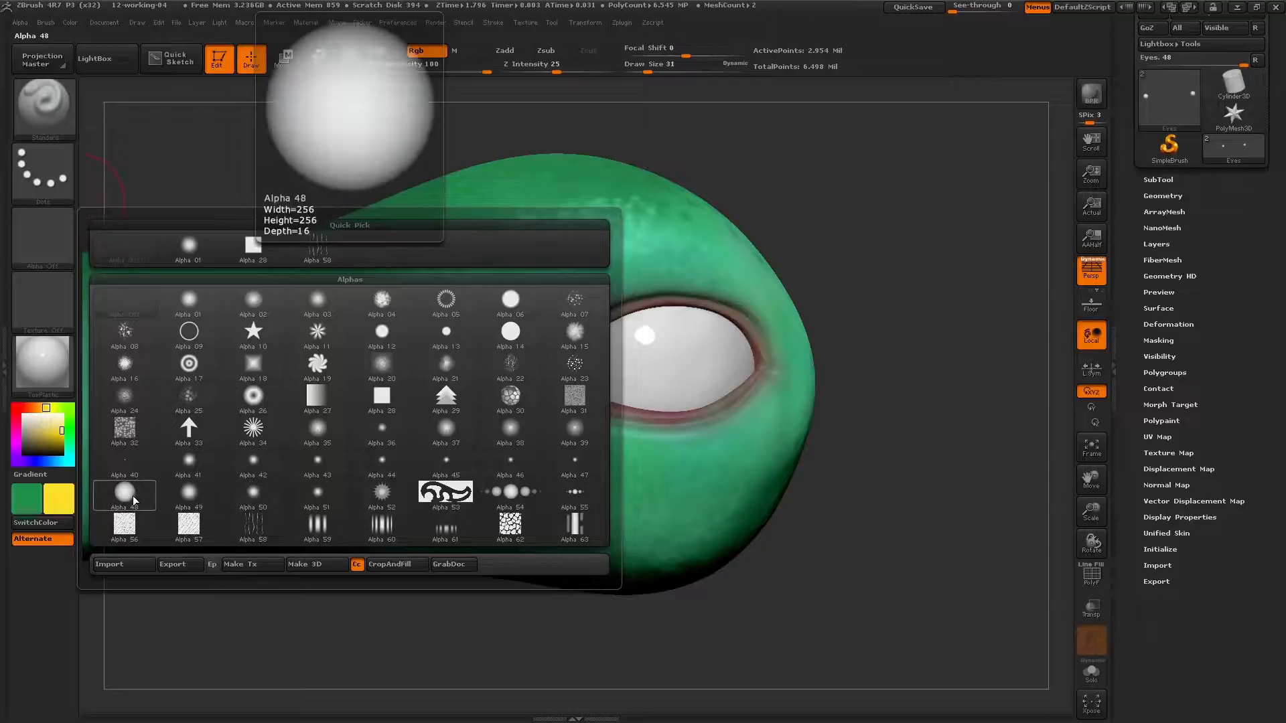
pyautogui.click(510, 333)
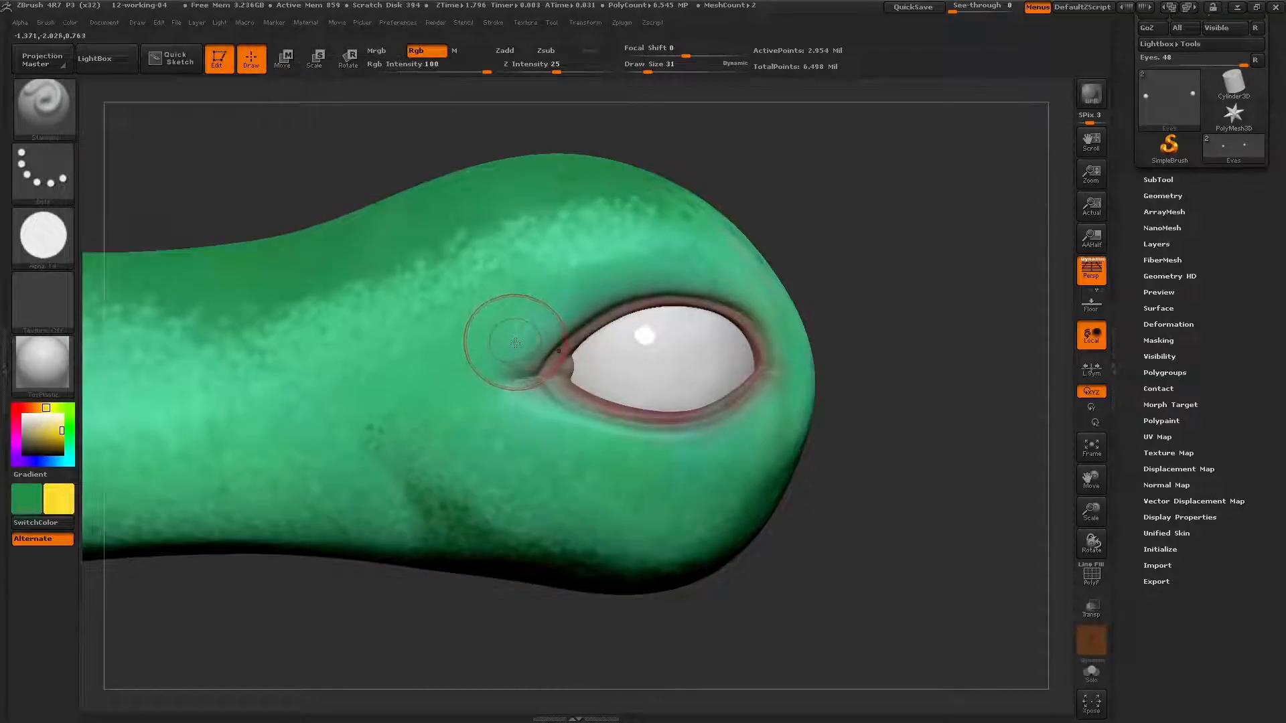
pyautogui.click(40, 169)
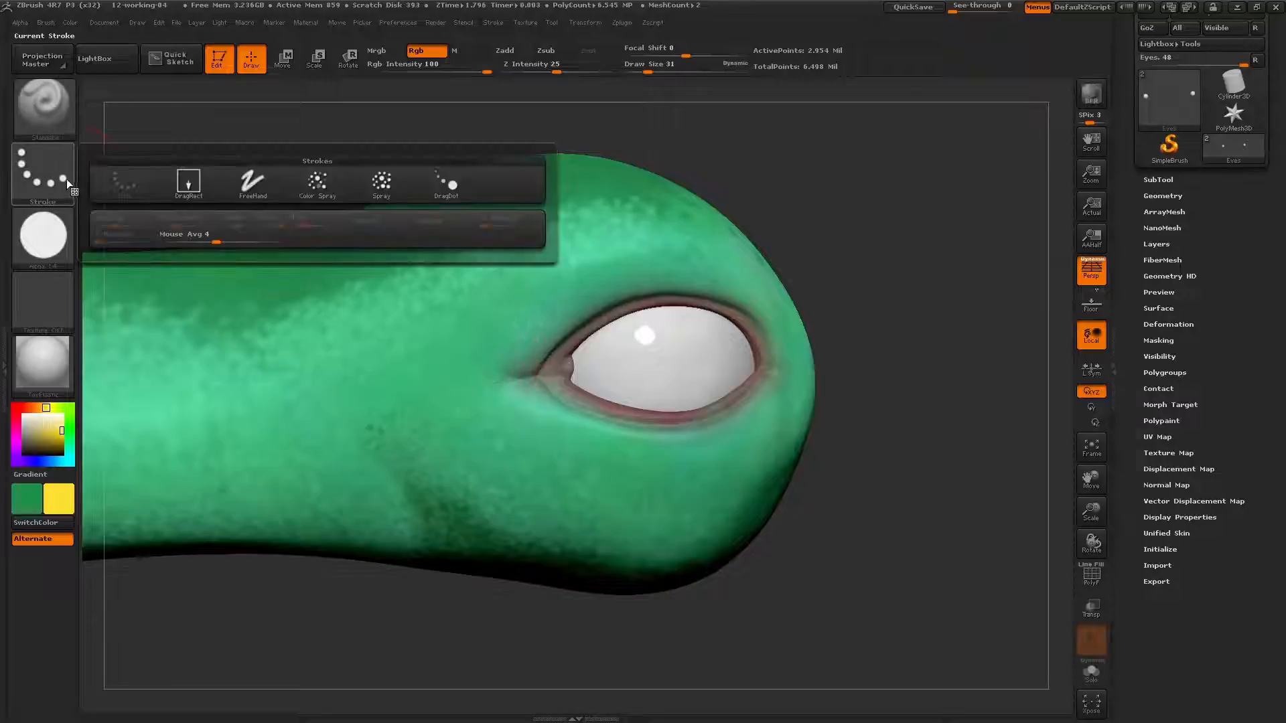
pyautogui.click(190, 191)
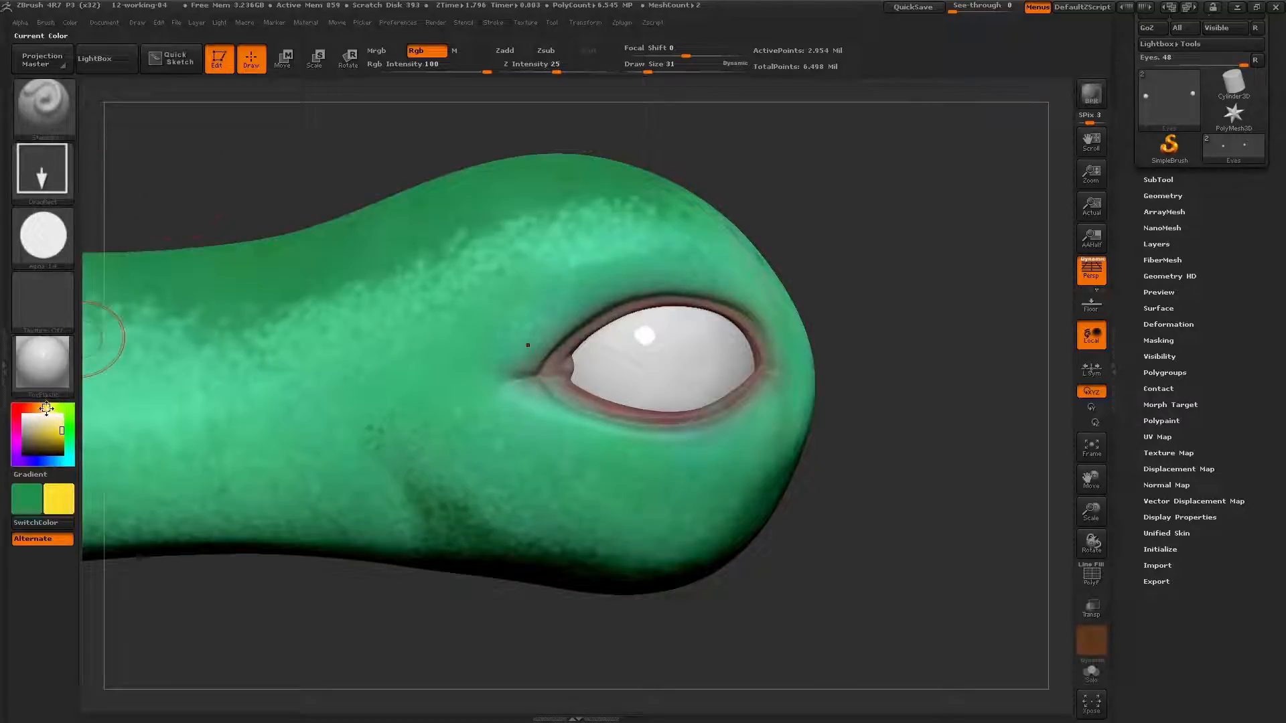
# Shift the colour from yellow to orange and paint a round, soft-edged iris in the middle of the eyeball.
pyautogui.moveTo(47, 407); pyautogui.dragTo(41, 408)
pyautogui.press('s')
pyautogui.moveTo(666, 361); pyautogui.dragTo(697, 290)
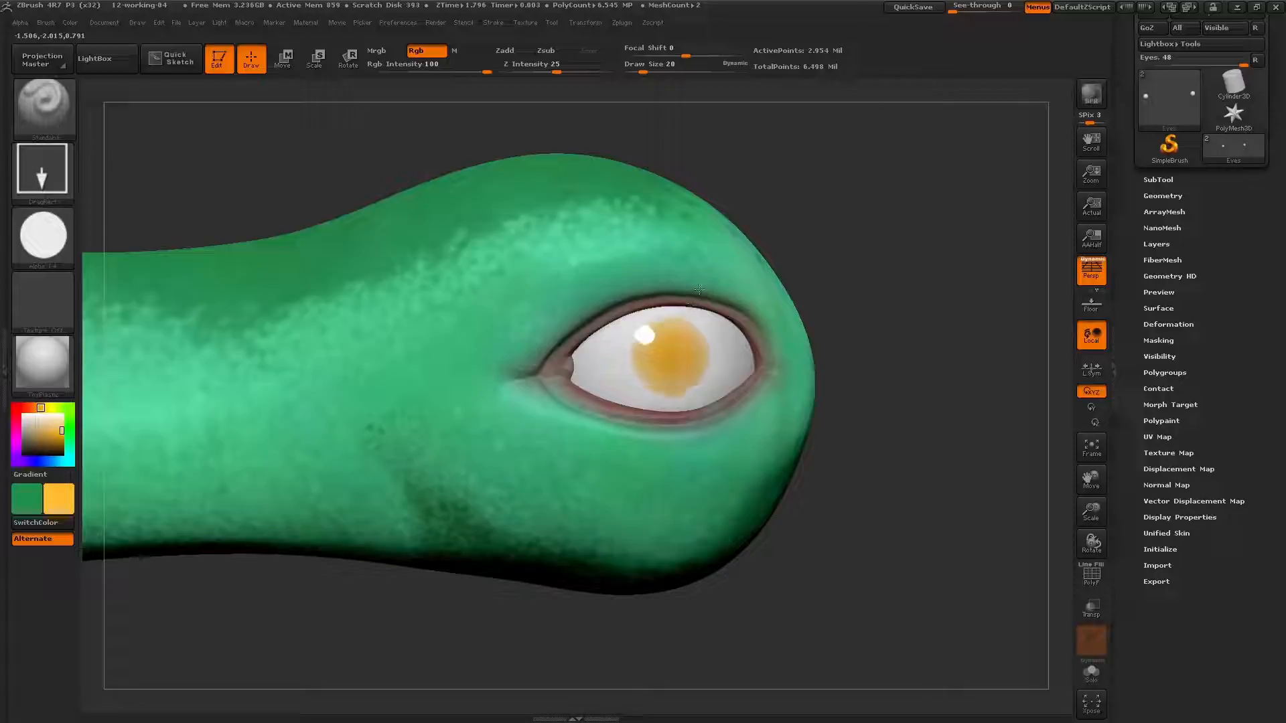
# Set the focal shift to -100 and repaint the iris as a hard-edged orange disc at draw size 25.
pyautogui.moveTo(681, 350)
pyautogui.mouseDown(button='right')
pyautogui.moveTo(660, 357)
pyautogui.moveTo(690, 355)
pyautogui.mouseUp(button='right')
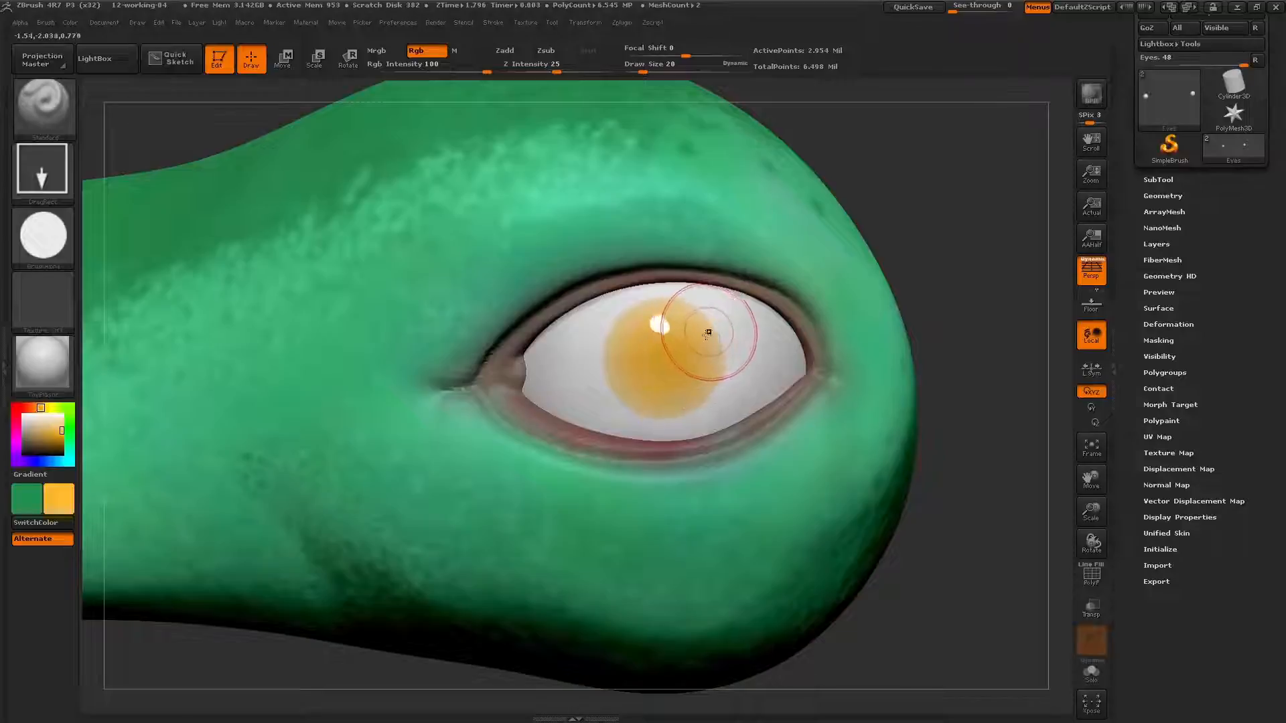
pyautogui.moveTo(693, 336); pyautogui.dragTo(700, 340, button='right')
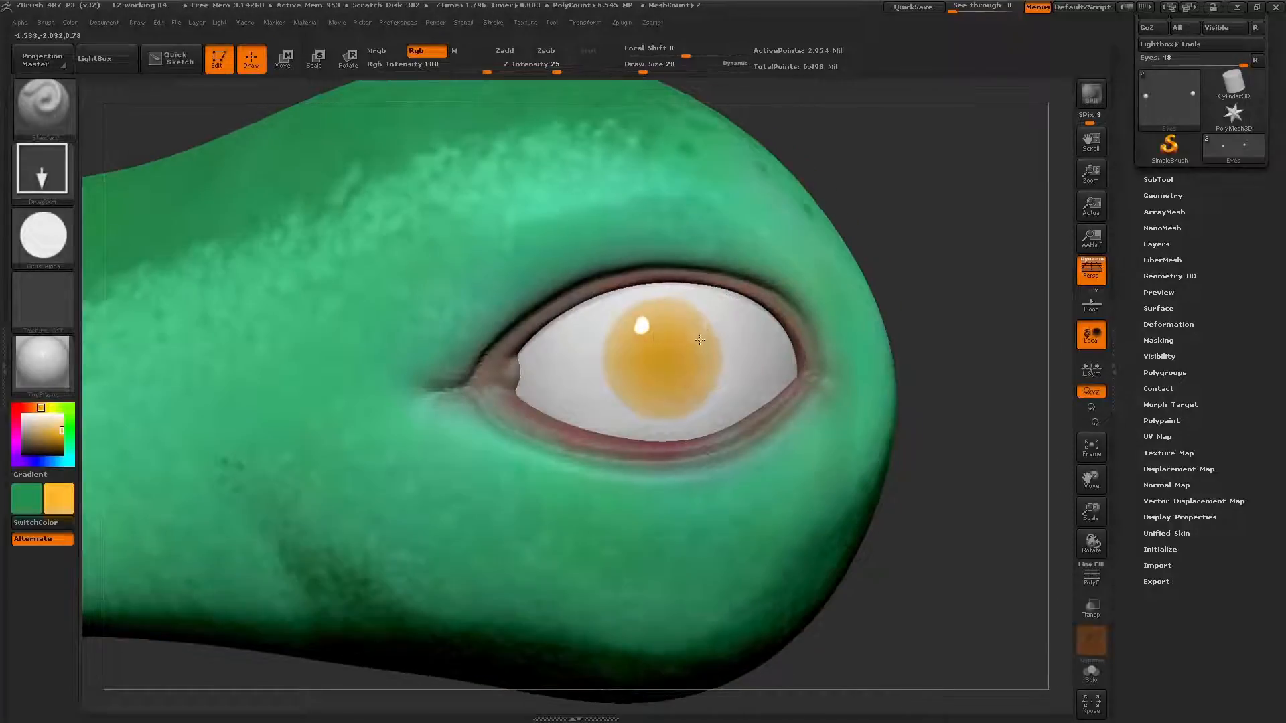
pyautogui.press('[')
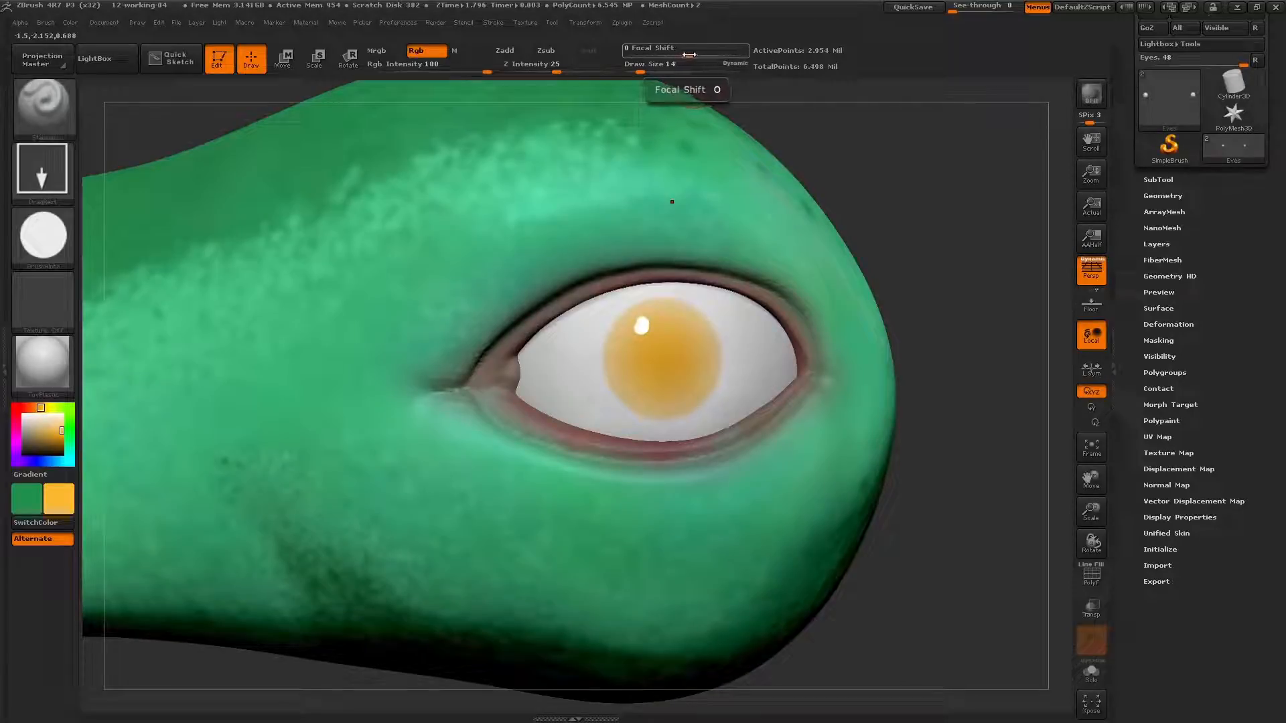
pyautogui.press('s')
pyautogui.moveTo(678, 343); pyautogui.dragTo(698, 338)
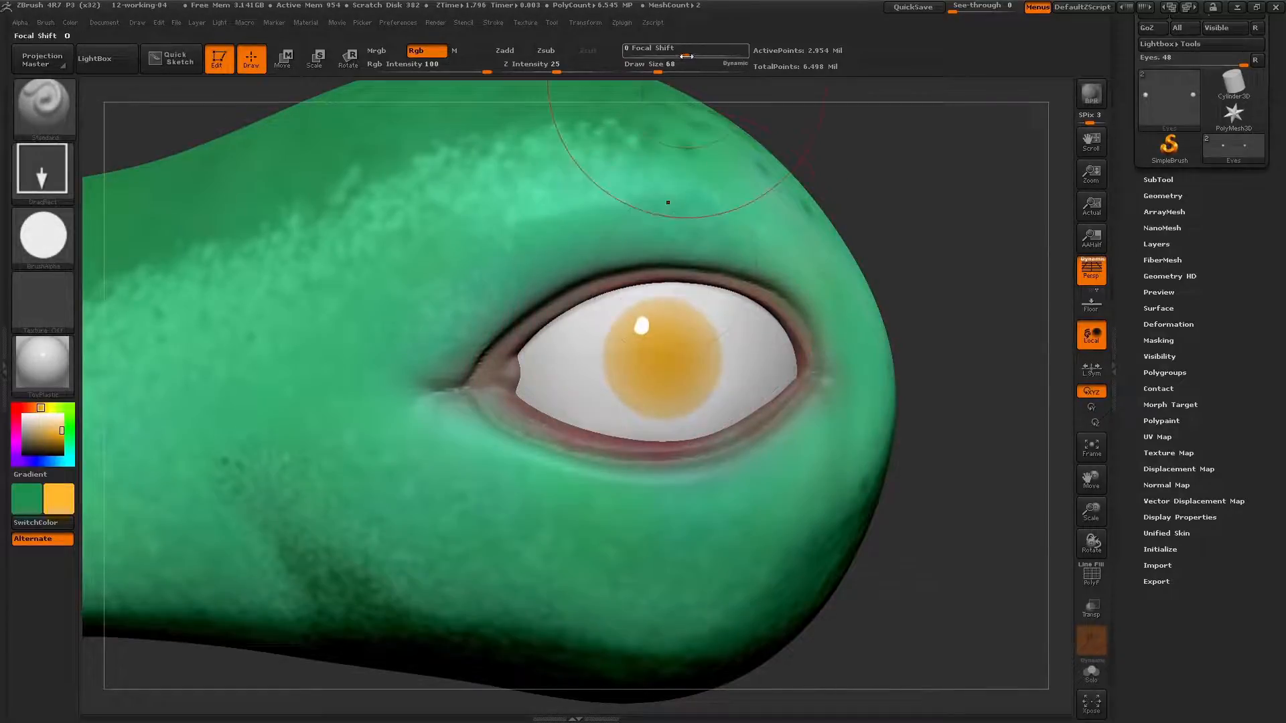
pyautogui.moveTo(633, 51); pyautogui.dragTo(622, 52)
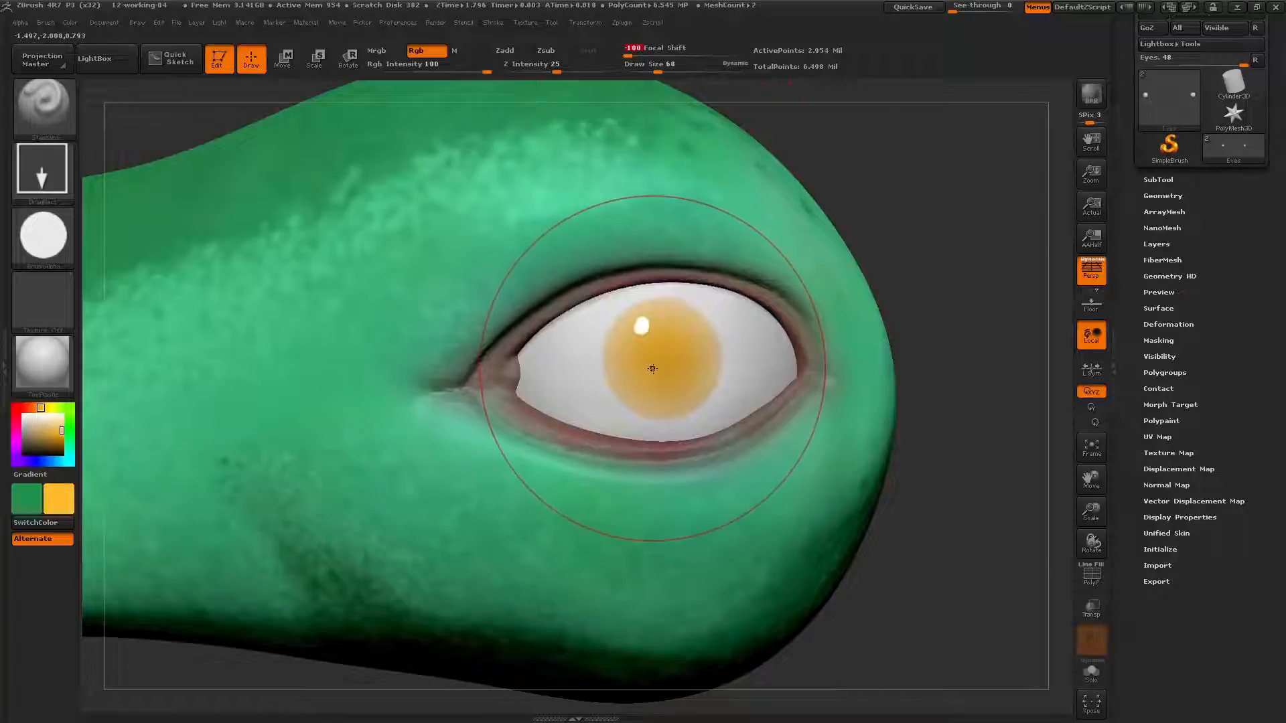
pyautogui.press('s')
pyautogui.moveTo(653, 362); pyautogui.dragTo(712, 261)
pyautogui.press('s')
pyautogui.hotkey('ctrl', 'z')
pyautogui.press('ctrl')
pyautogui.moveTo(627, 349)
pyautogui.keyDown('ctrl'); pyautogui.mouseDown(button='right')
pyautogui.moveTo(678, 366)
pyautogui.moveTo(603, 412)
pyautogui.mouseUp(button='right'); pyautogui.keyUp('ctrl')
# Choose black and paint a small round pupil in the centre of the iris.
pyautogui.click(64, 497)
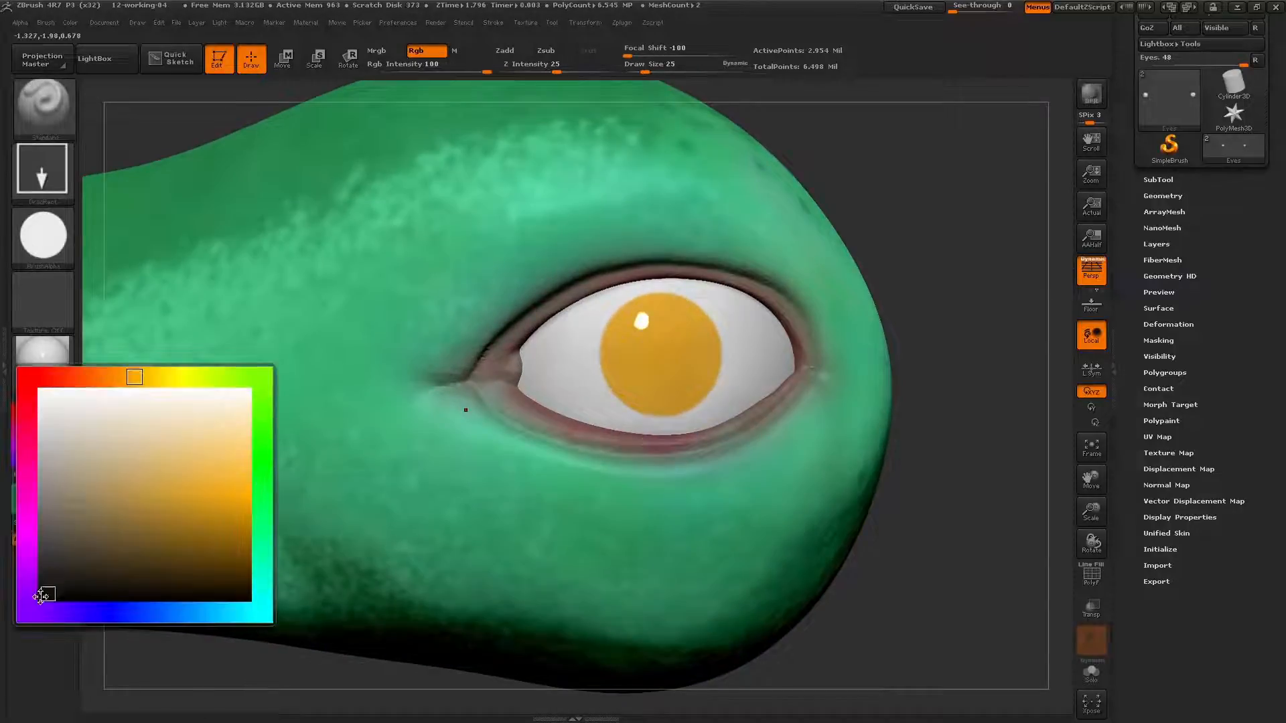
pyautogui.click(41, 593)
pyautogui.press('s')
pyautogui.moveTo(659, 361); pyautogui.dragTo(649, 361)
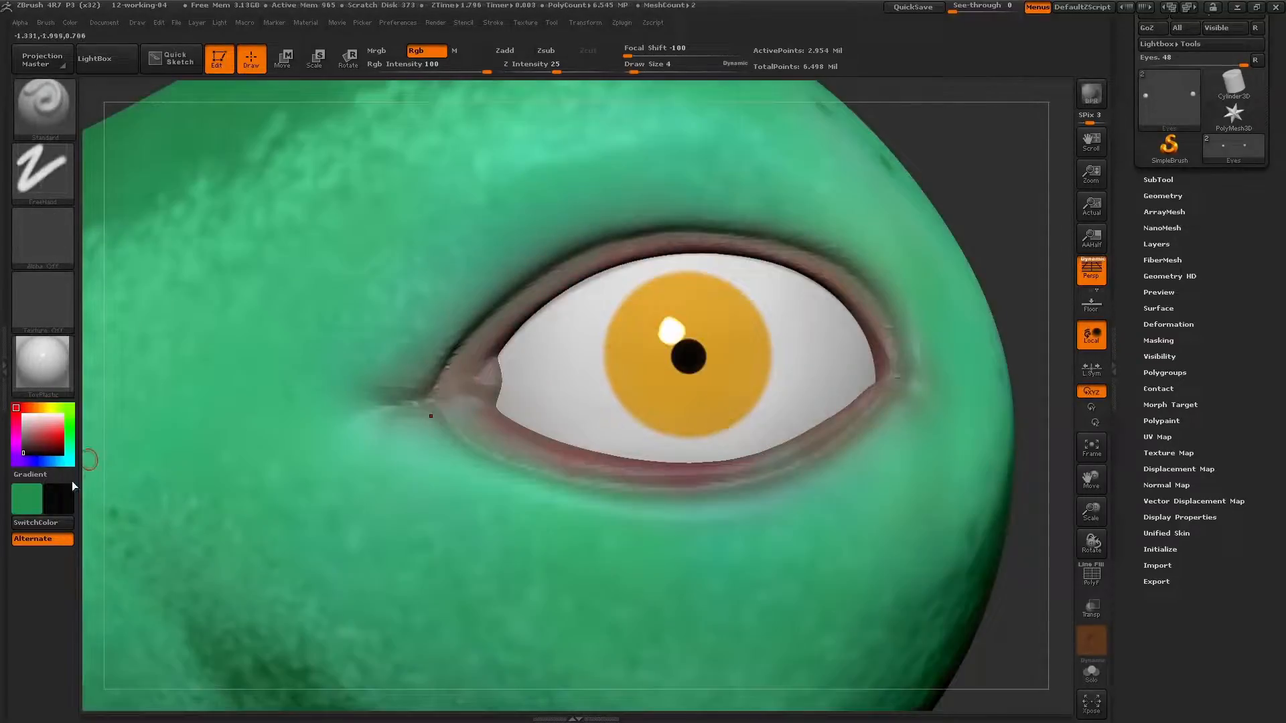
# Paint a deeper orange ring around the iris edge at draw size 2 and smooth its colour.
pyautogui.click(62, 498)
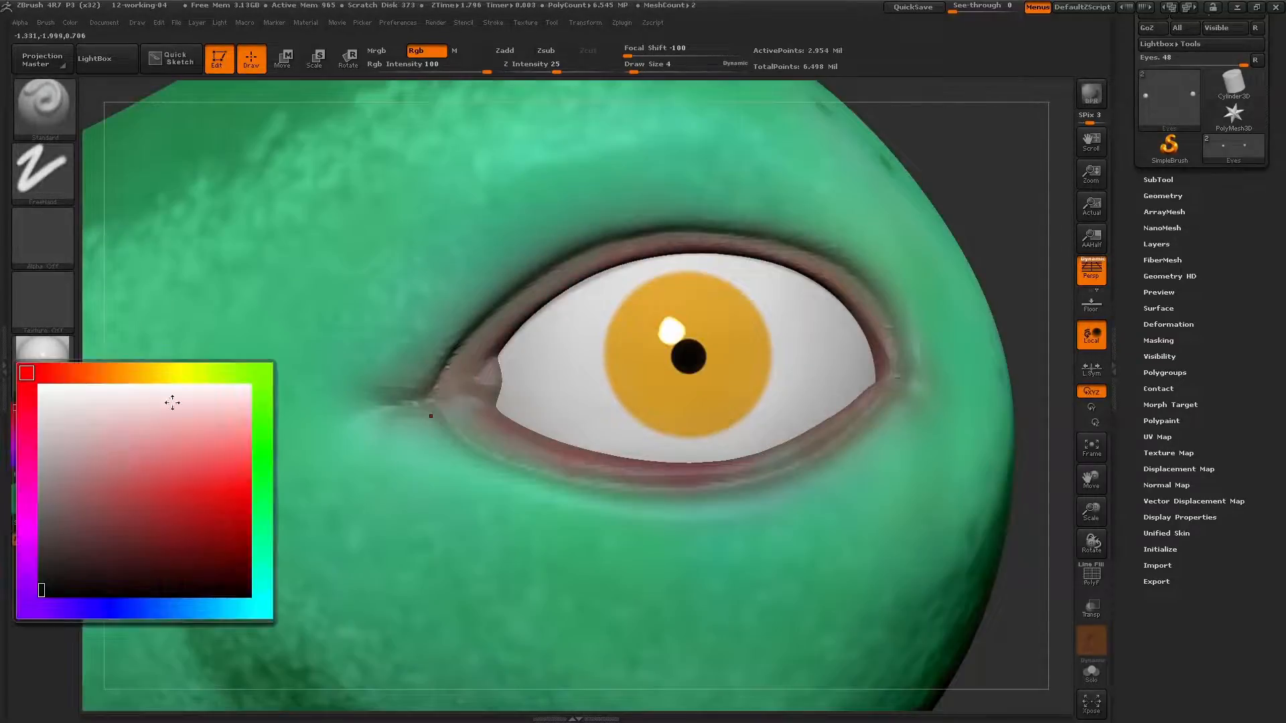
pyautogui.moveTo(139, 372); pyautogui.dragTo(124, 373)
pyautogui.click(247, 479)
pyautogui.press('s')
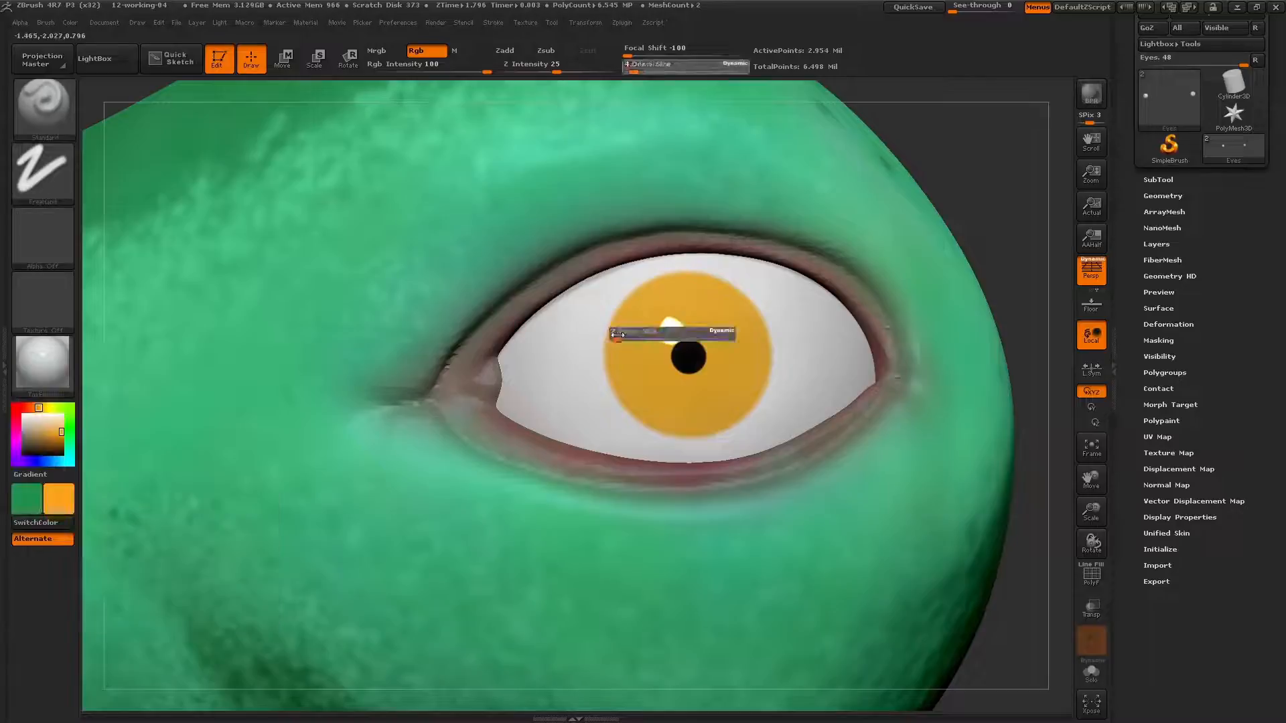
pyautogui.moveTo(620, 333); pyautogui.dragTo(613, 333)
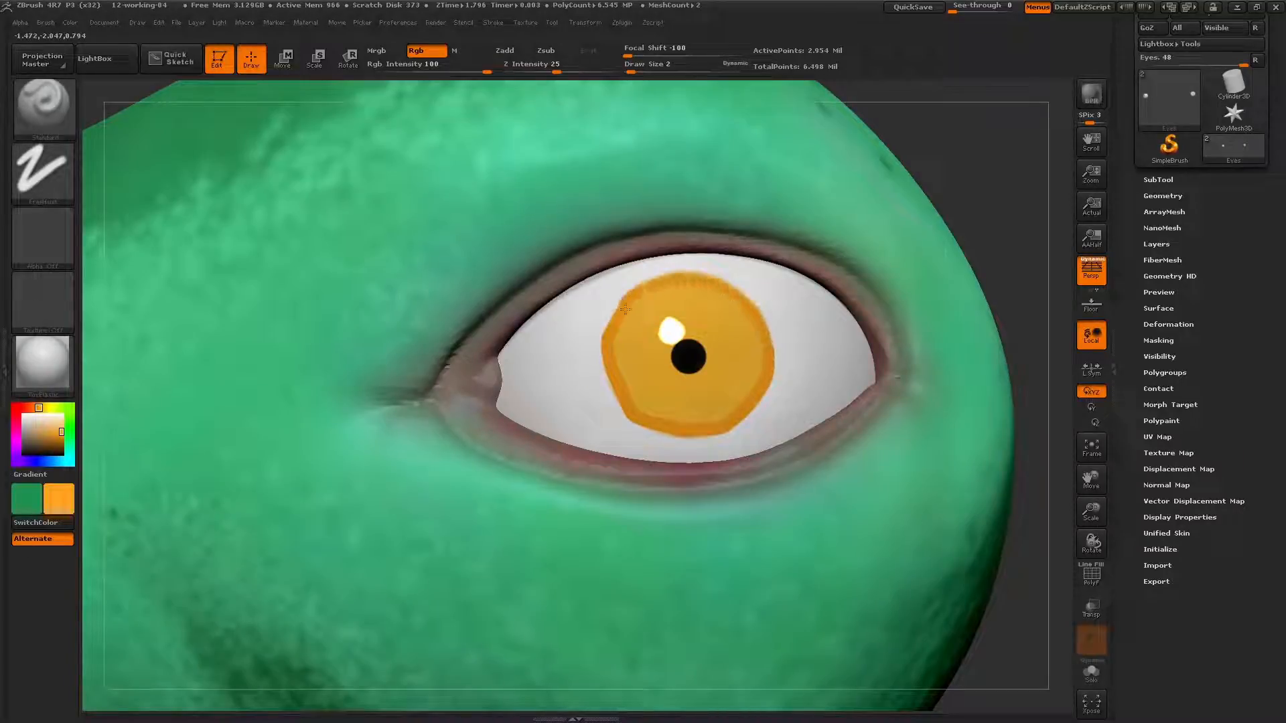
pyautogui.press('shift')
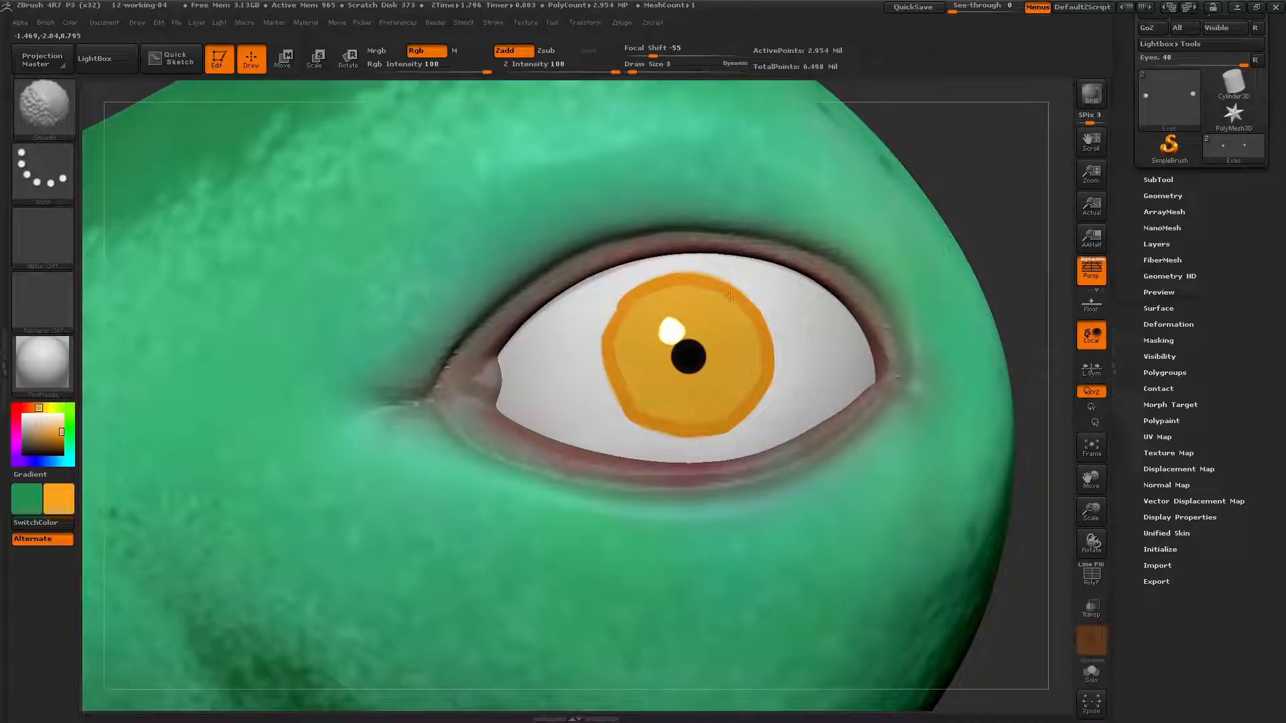
# Paint light radial streaks across the iris with Alpha 58, the DragRect stroke and a brighter colour, and raise the subdivision level.
pyautogui.click(54, 235)
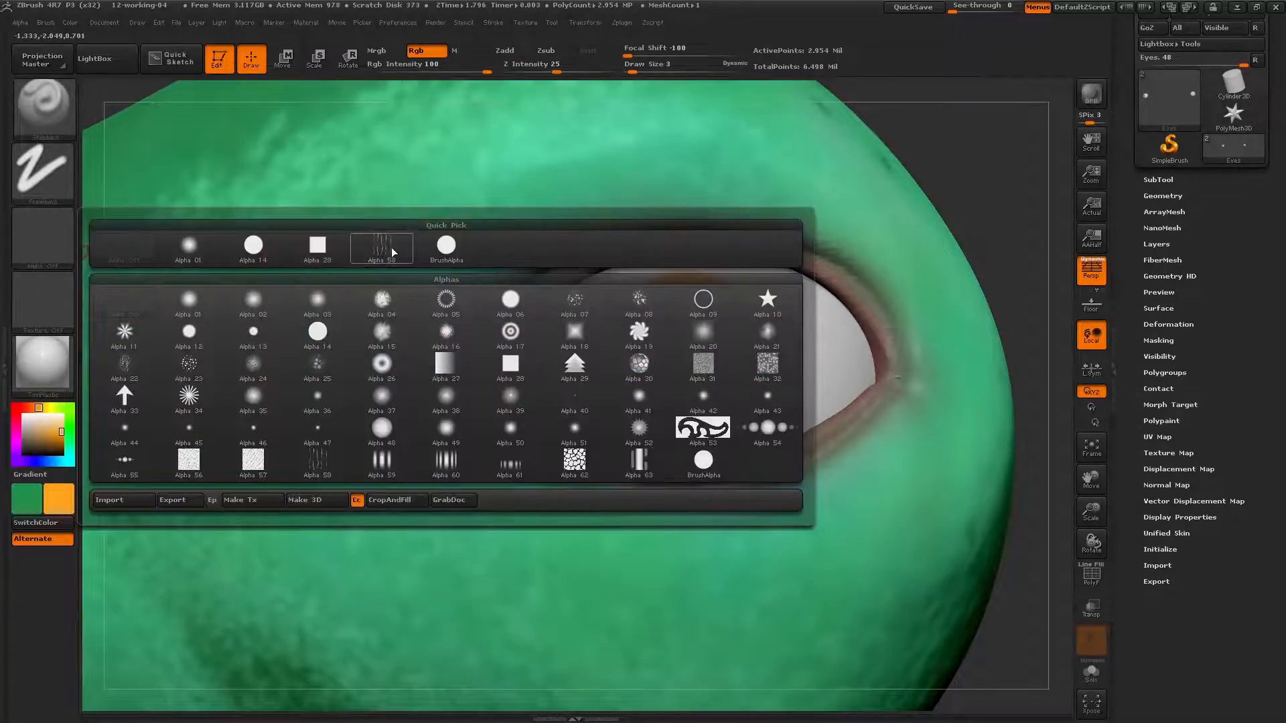
pyautogui.click(385, 249)
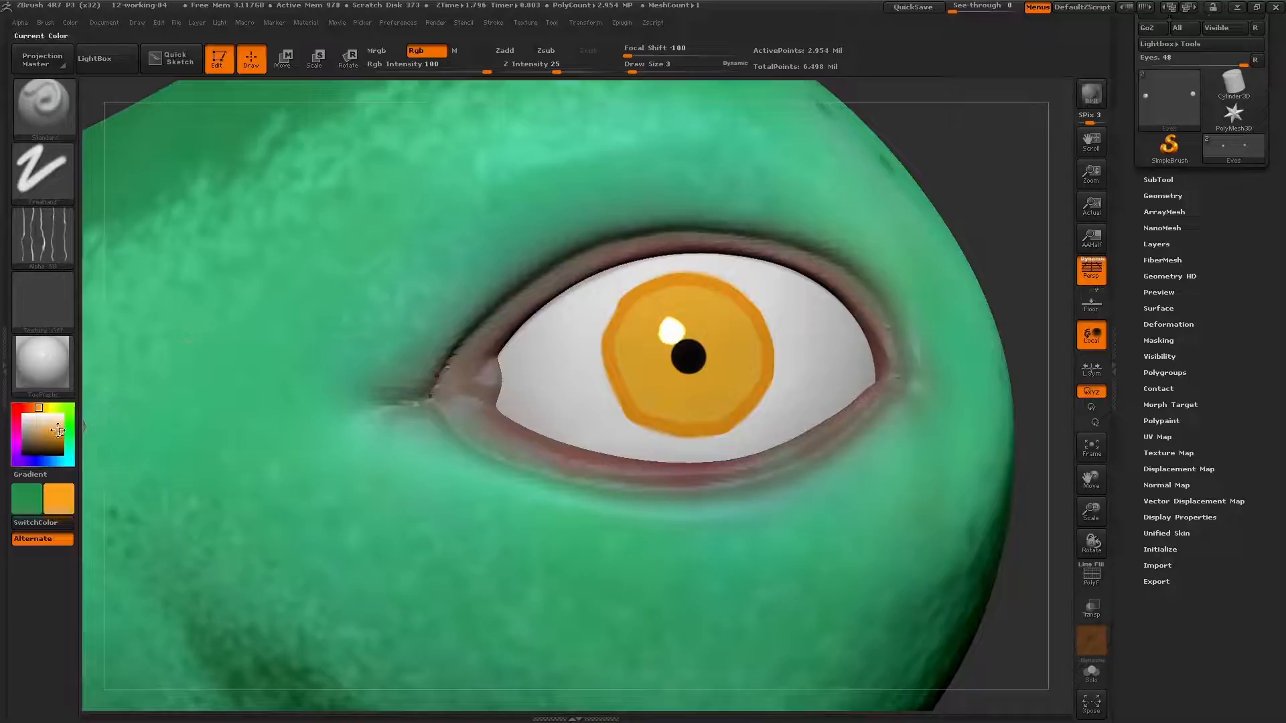
pyautogui.moveTo(59, 431); pyautogui.dragTo(61, 417)
pyautogui.click(59, 175)
pyautogui.click(186, 185)
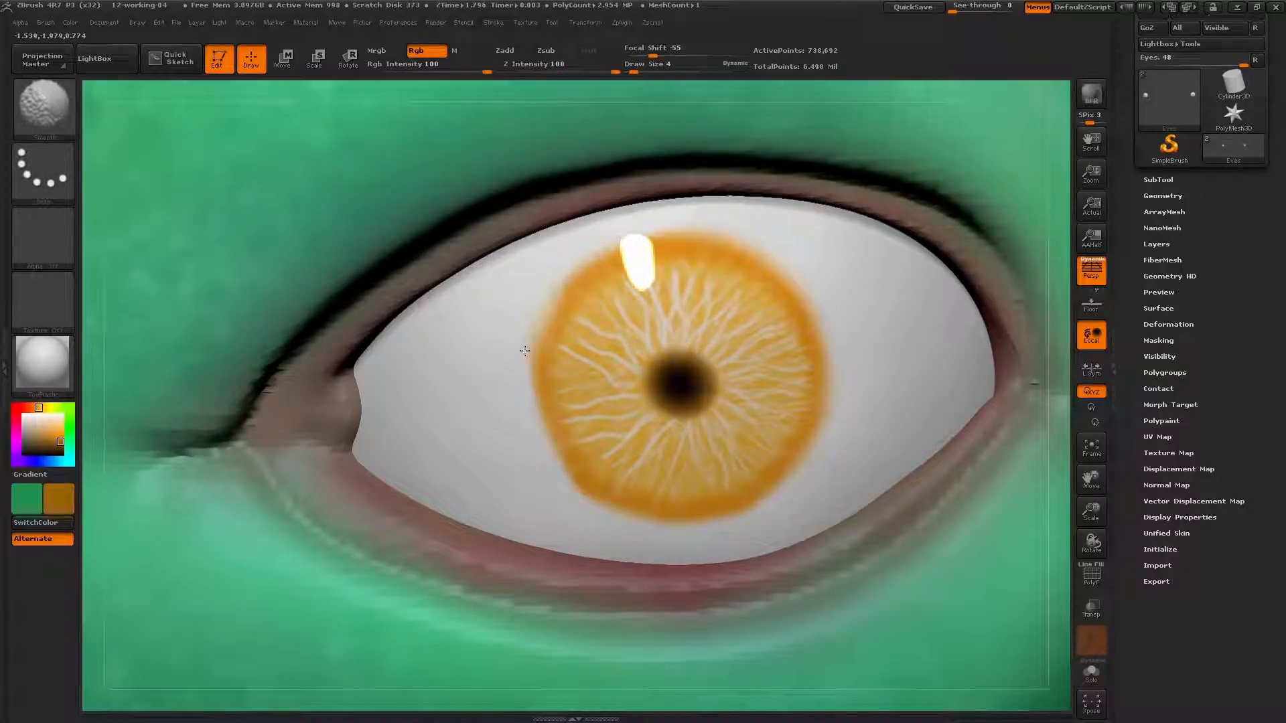
pyautogui.press('d')
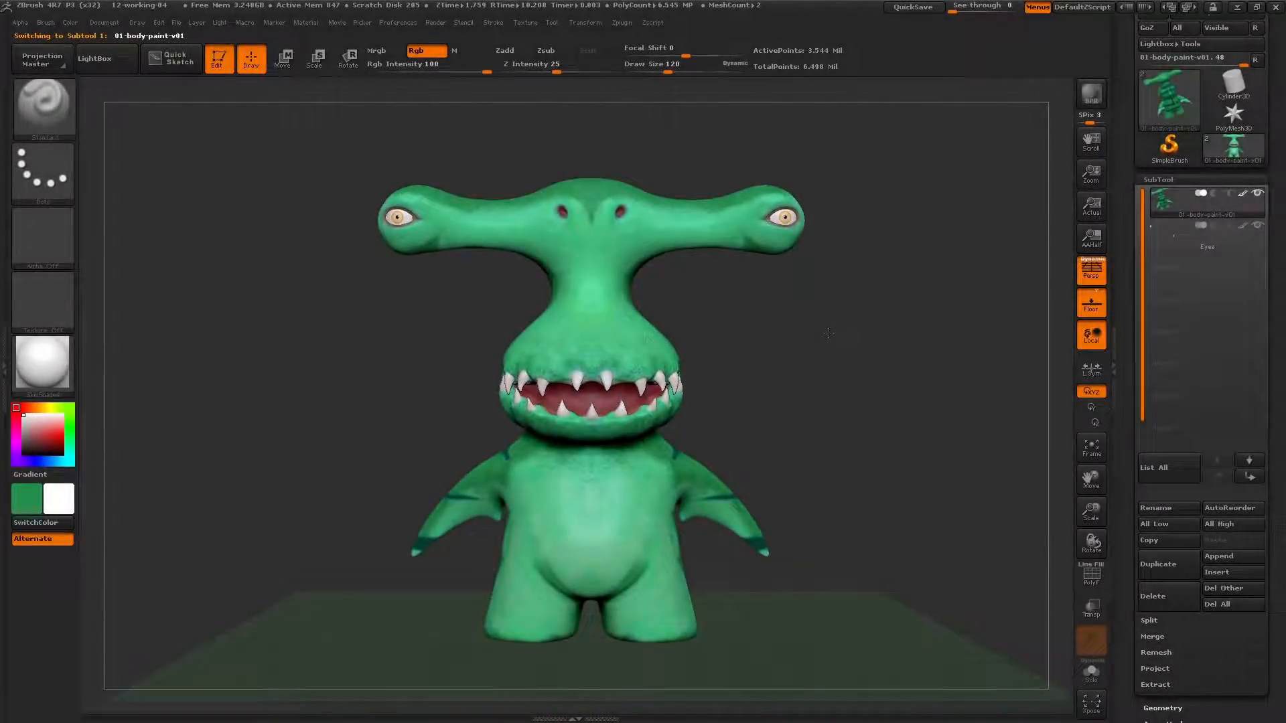
# Inspect the whole painted creature from several angles, frame it in a three-quarter view and render it with shadows.
pyautogui.moveTo(830, 333); pyautogui.dragTo(729, 352)
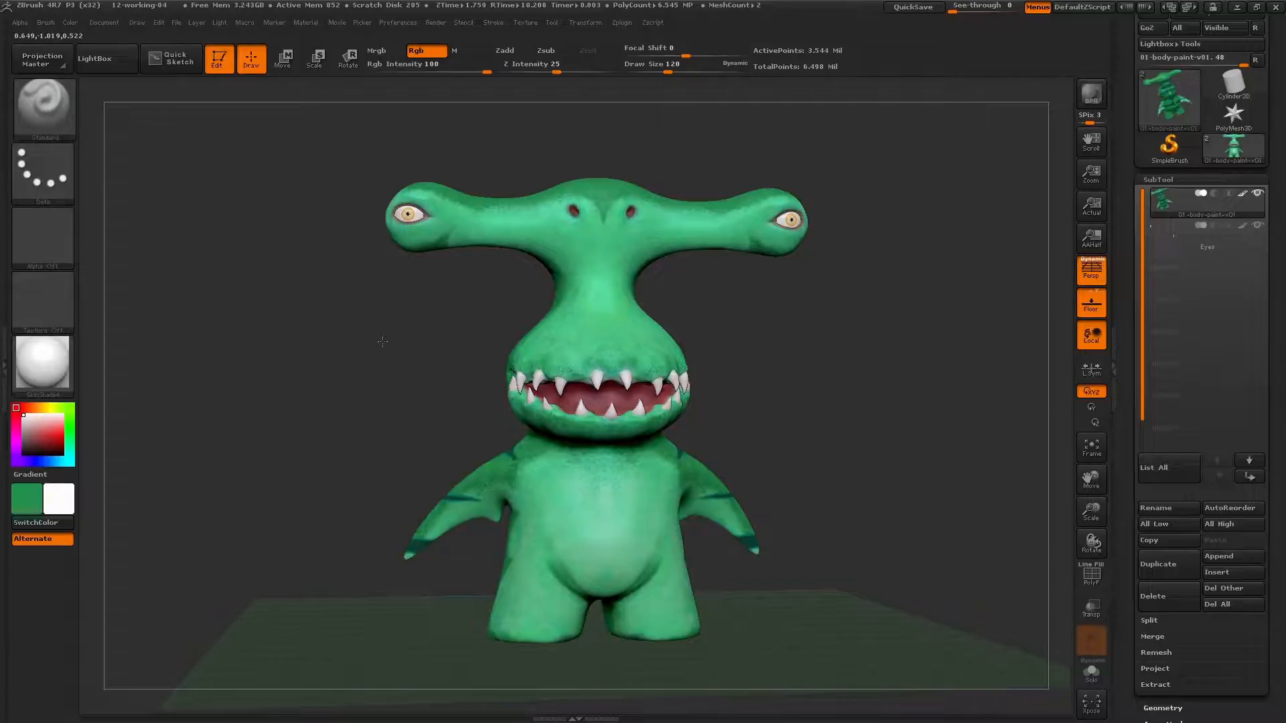
pyautogui.keyDown('alt'); pyautogui.moveTo(382, 341); pyautogui.dragTo(426, 330); pyautogui.keyUp('alt')
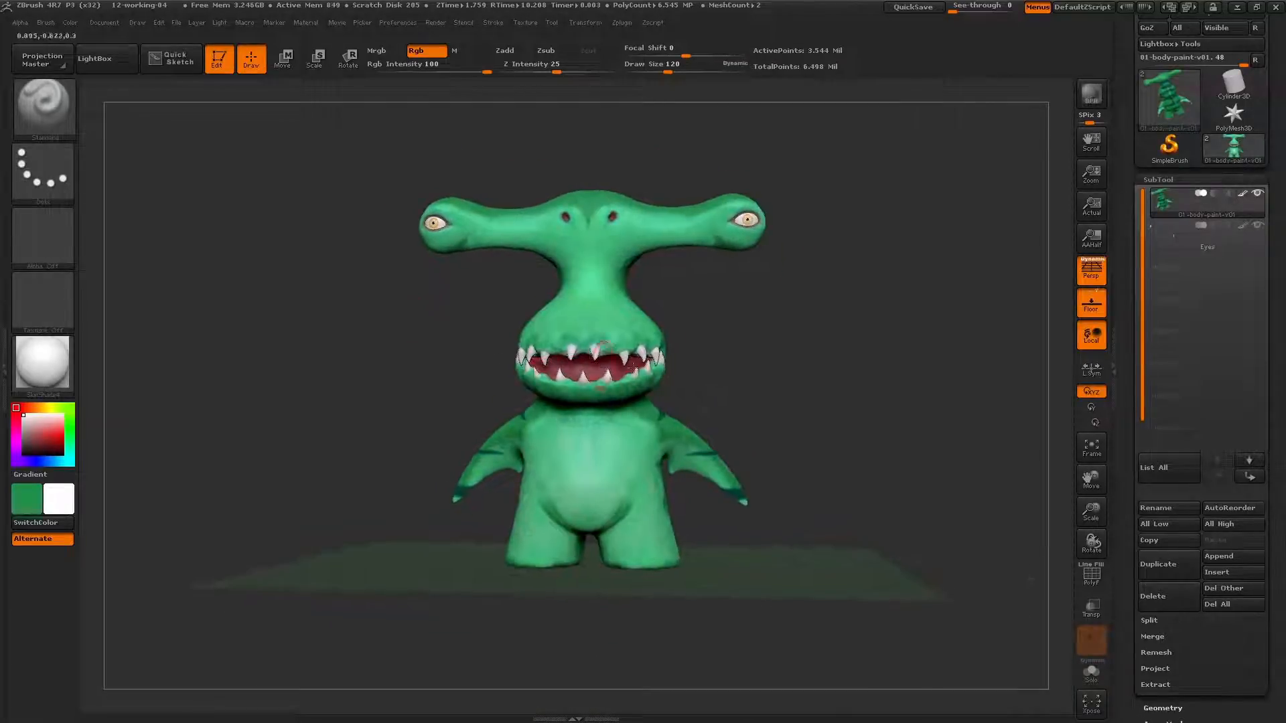
pyautogui.moveTo(841, 379); pyautogui.dragTo(826, 373)
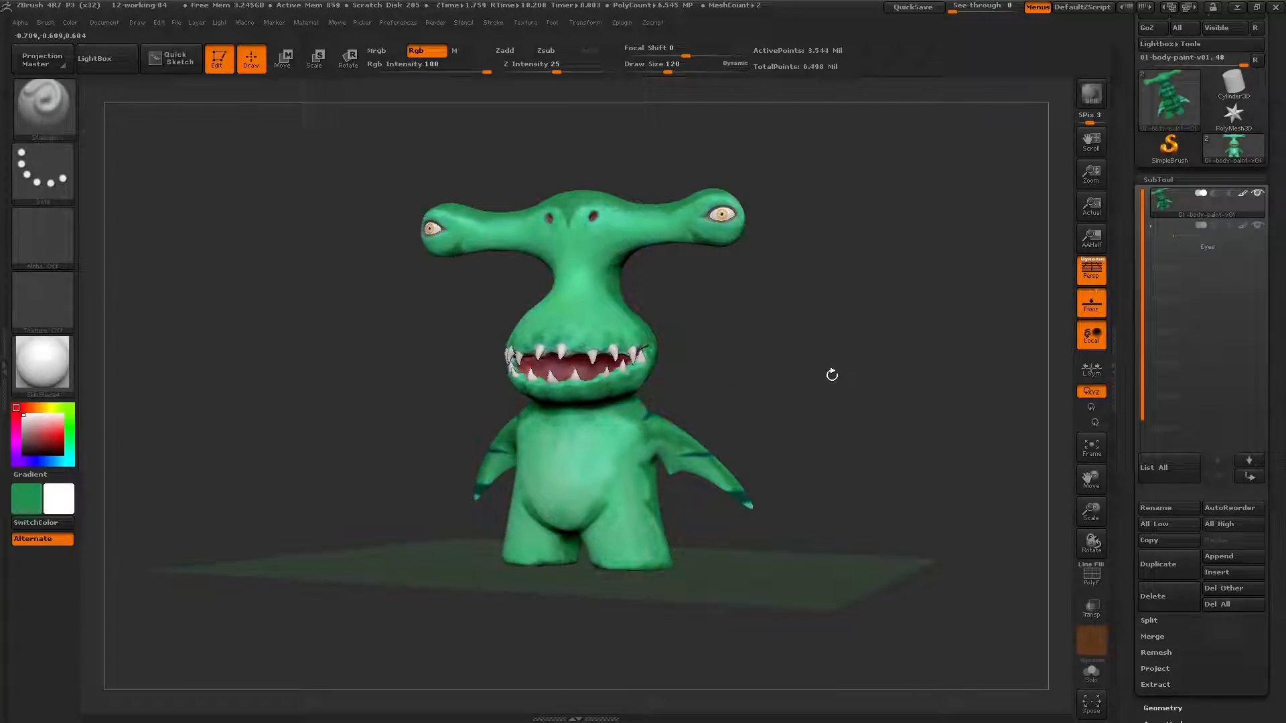
pyautogui.click(1092, 449)
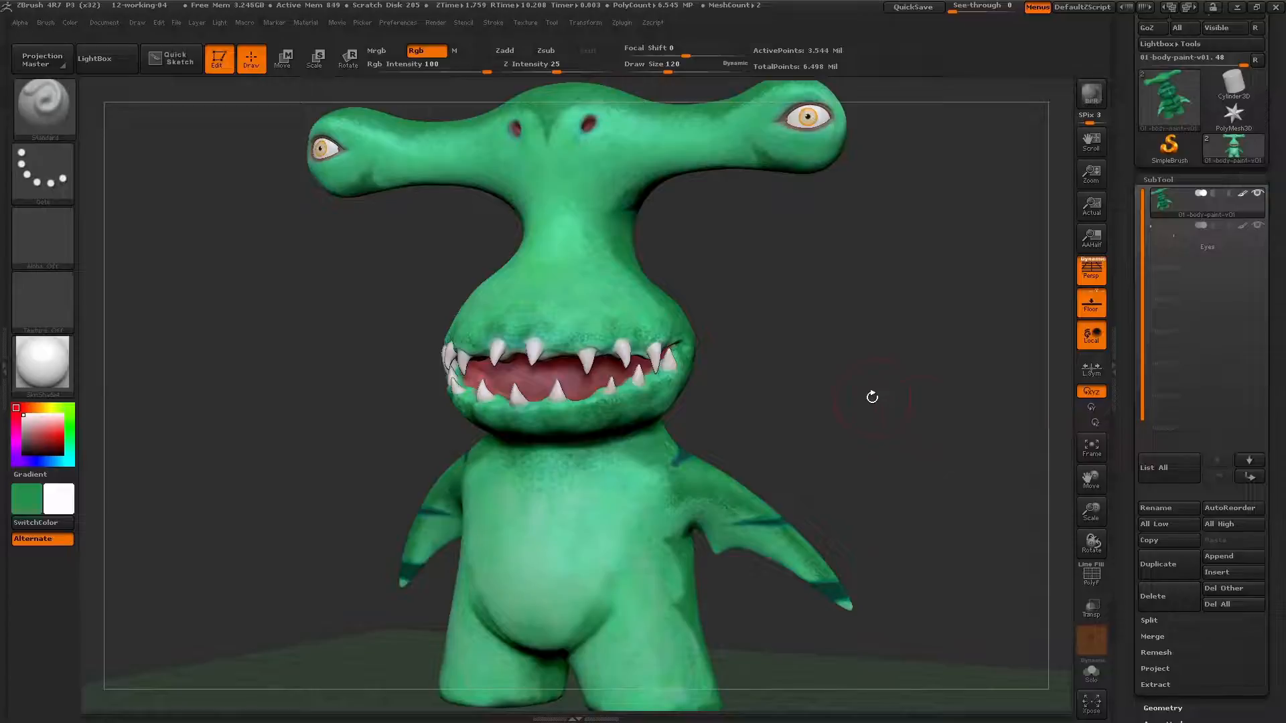
pyautogui.moveTo(877, 397); pyautogui.dragTo(877, 397)
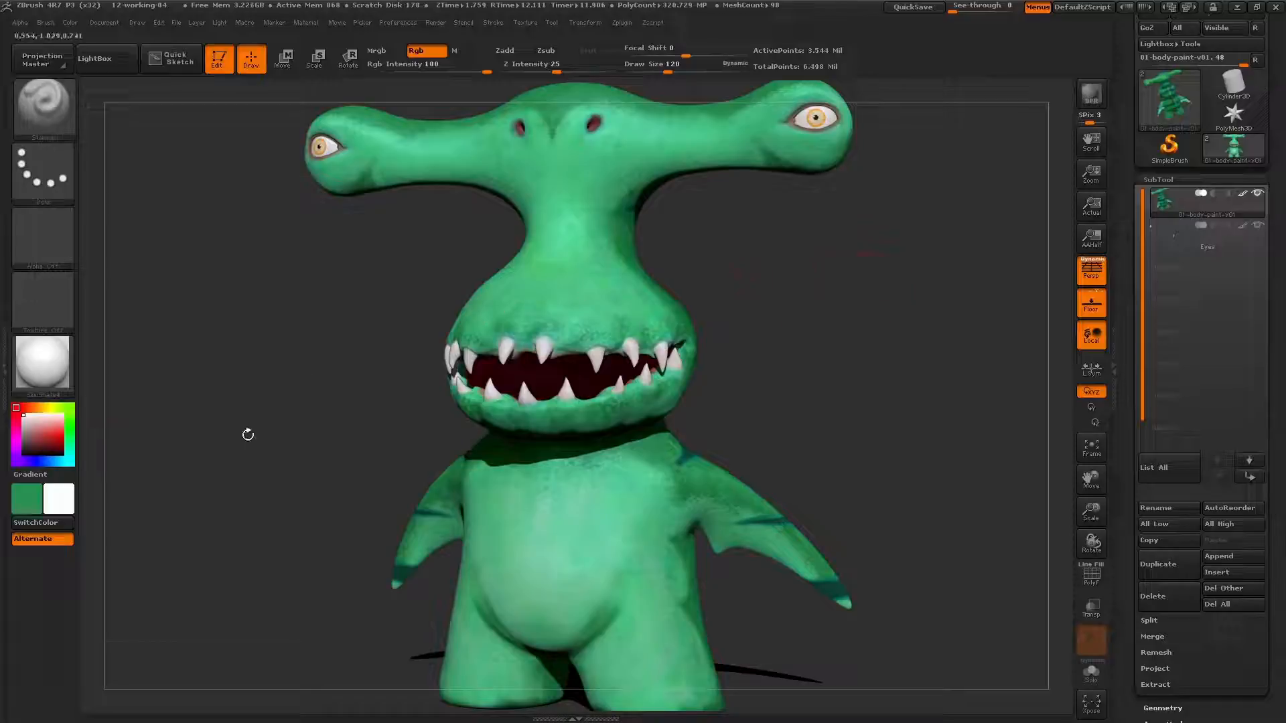
# Try a white document background and replace it with a pale pinkish grey one.
pyautogui.click(105, 22)
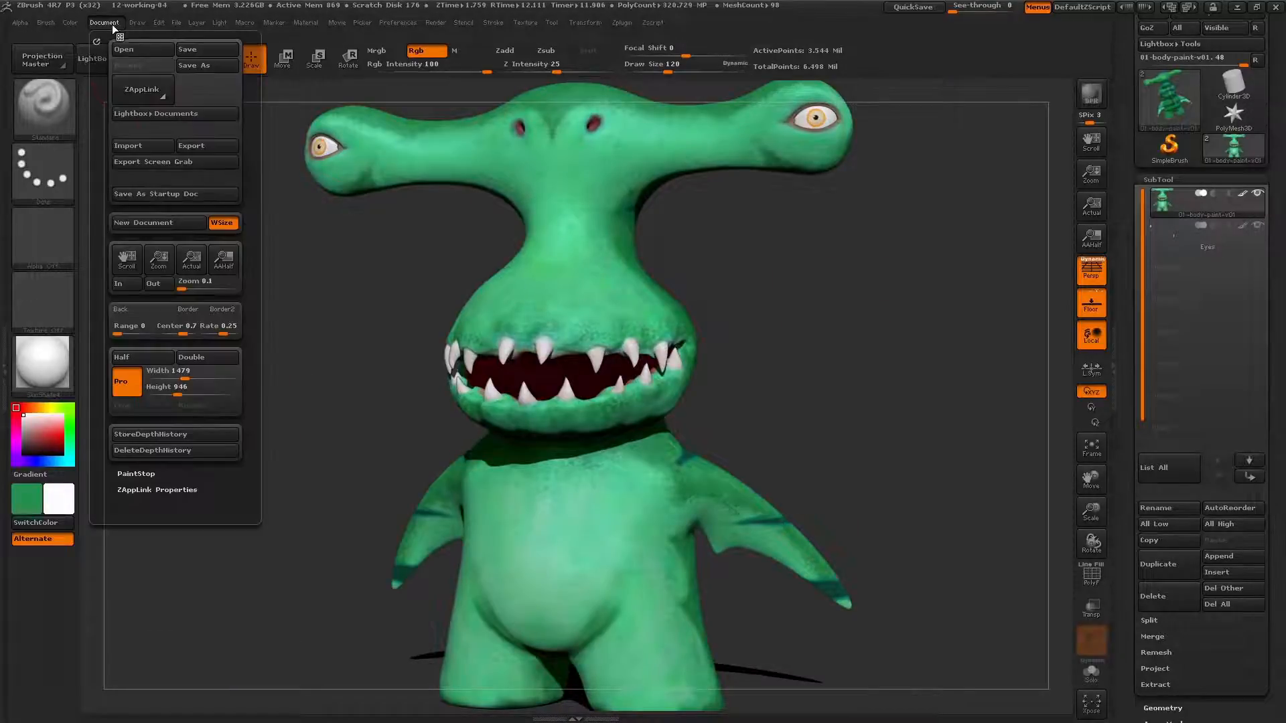
pyautogui.click(138, 311)
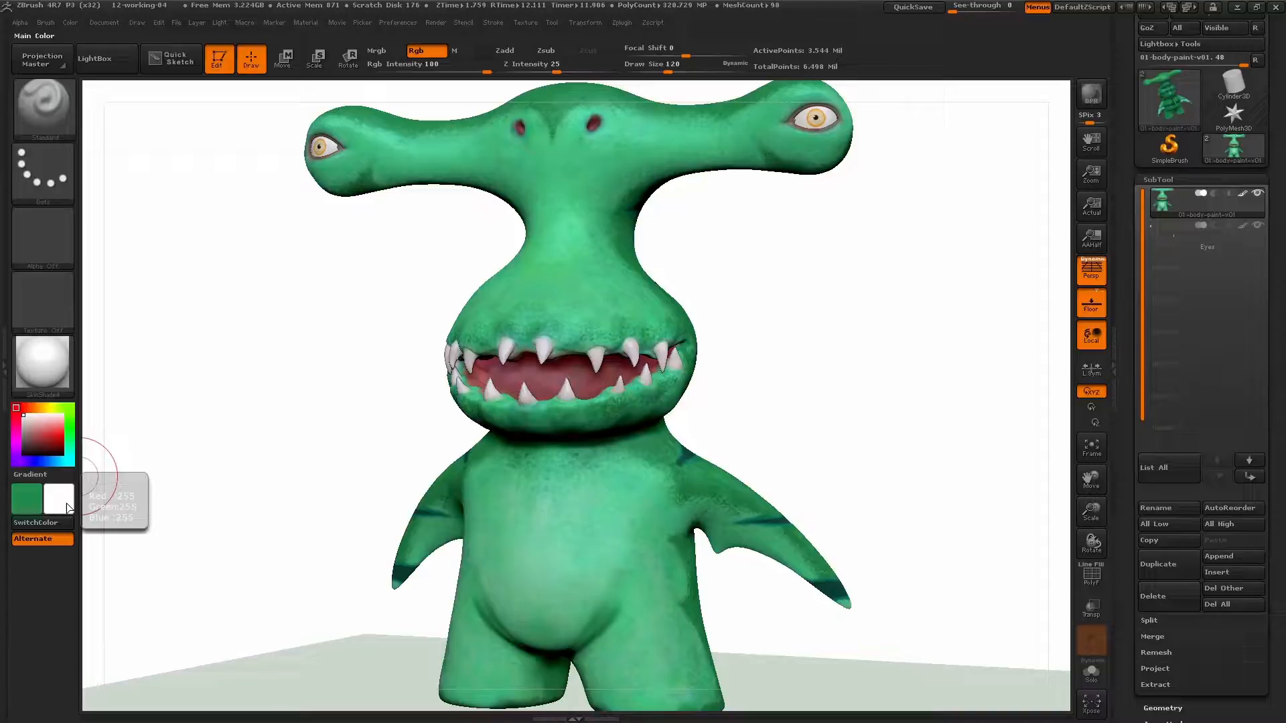
pyautogui.click(66, 504)
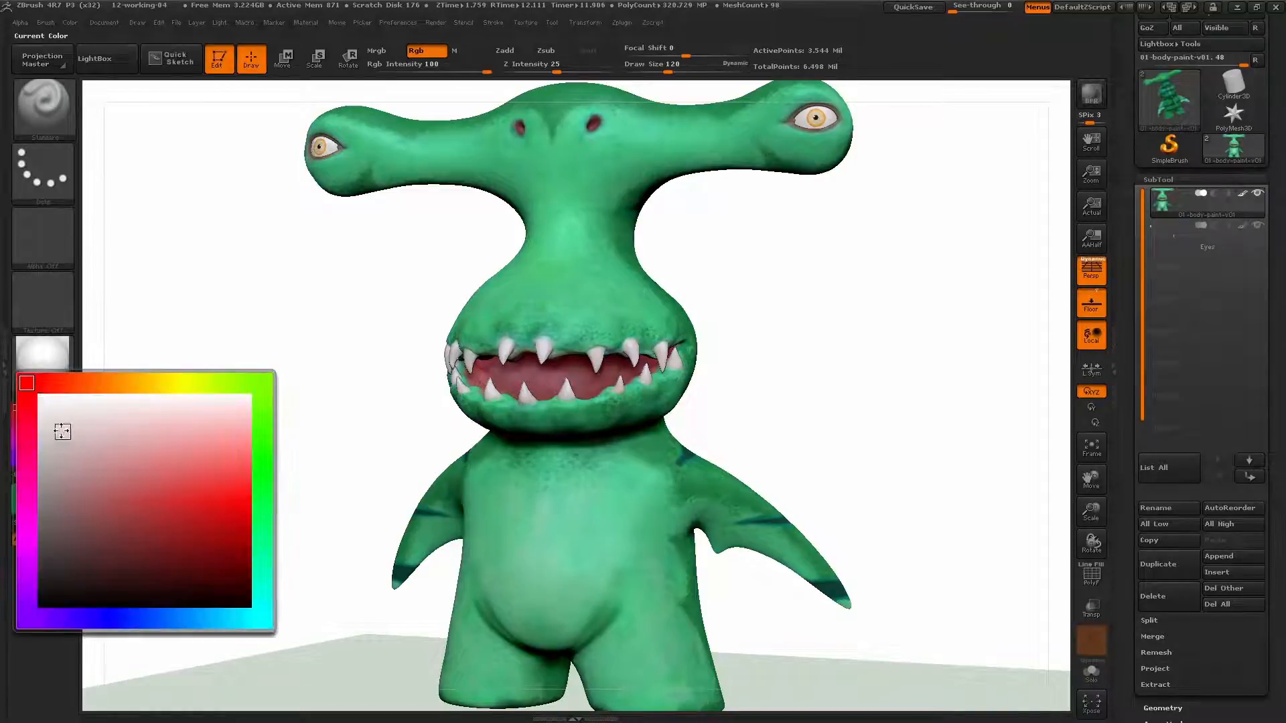
pyautogui.click(65, 429)
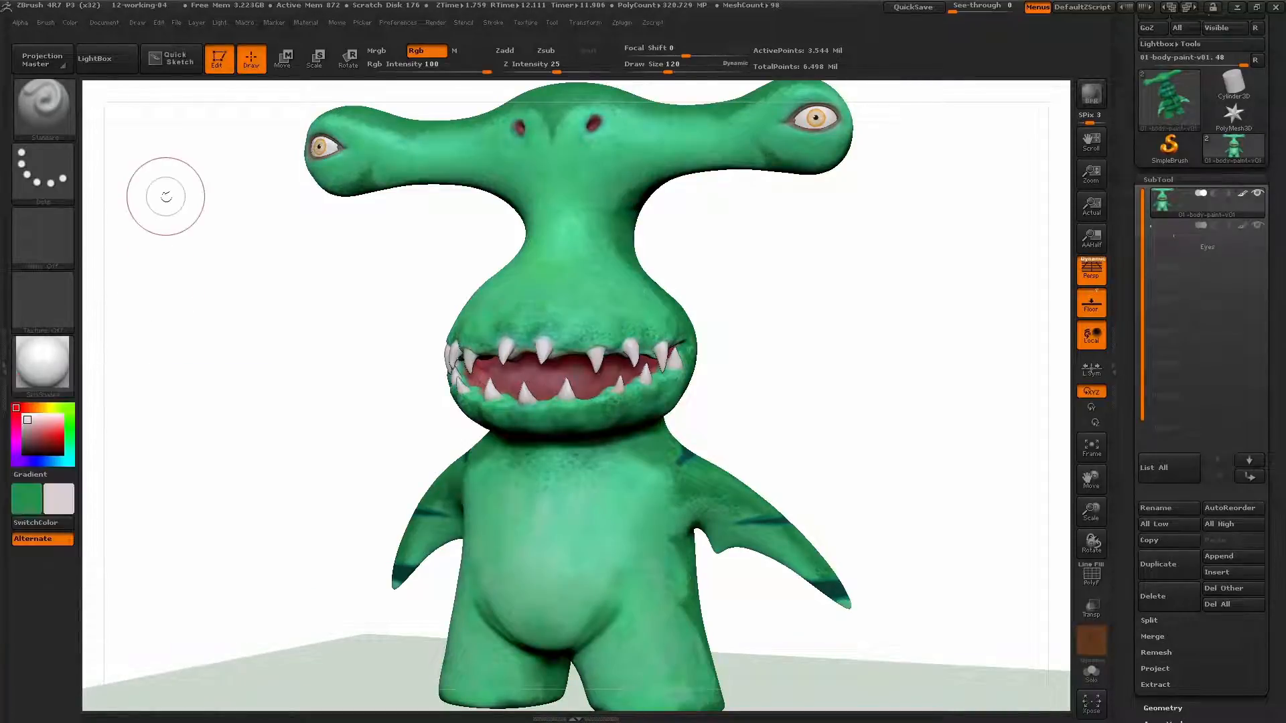
pyautogui.click(110, 27)
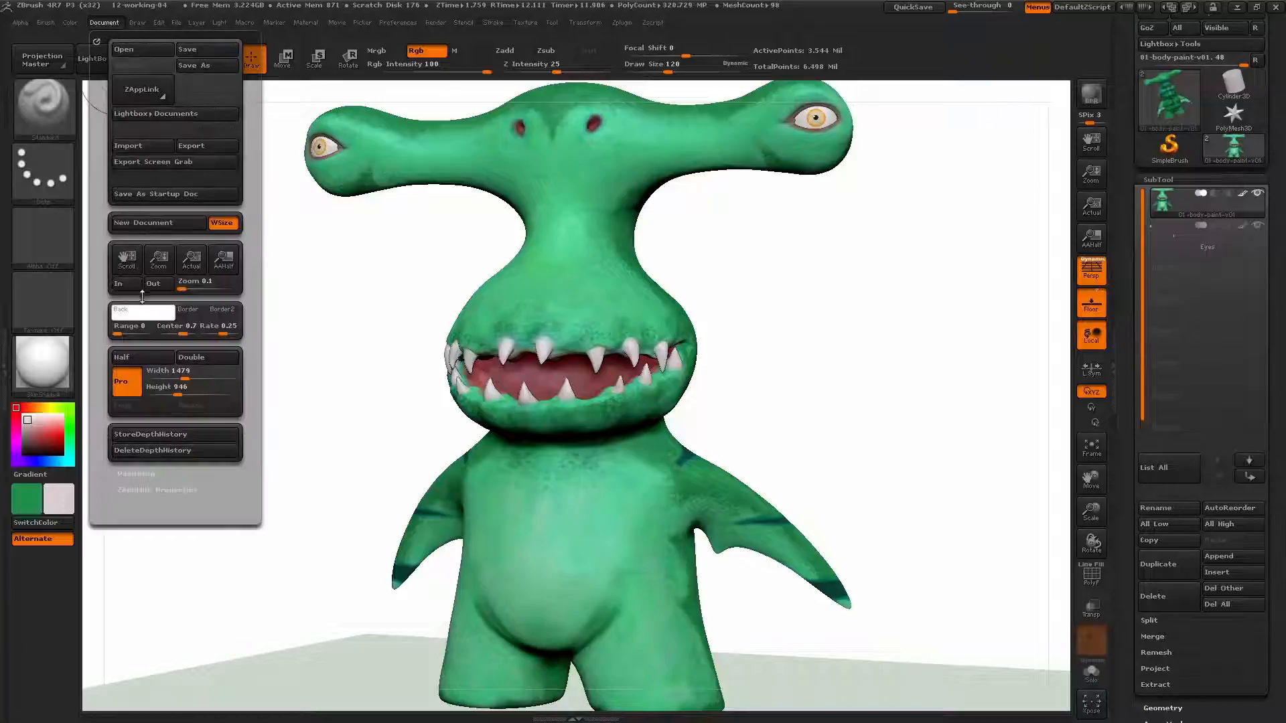
pyautogui.click(124, 378)
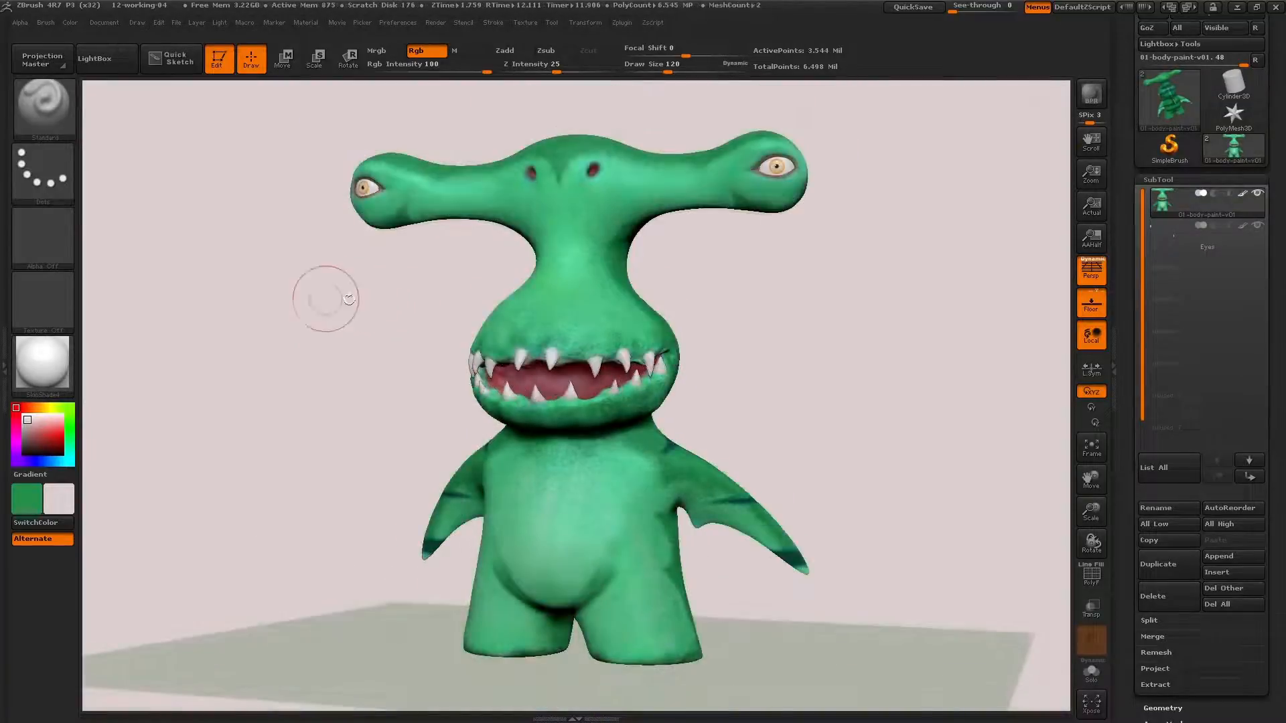
# Give the document background a gradient with Range 0.4, Center 0.7 and Rate 0.26.
pyautogui.click(103, 26)
pyautogui.moveTo(141, 328); pyautogui.dragTo(218, 333)
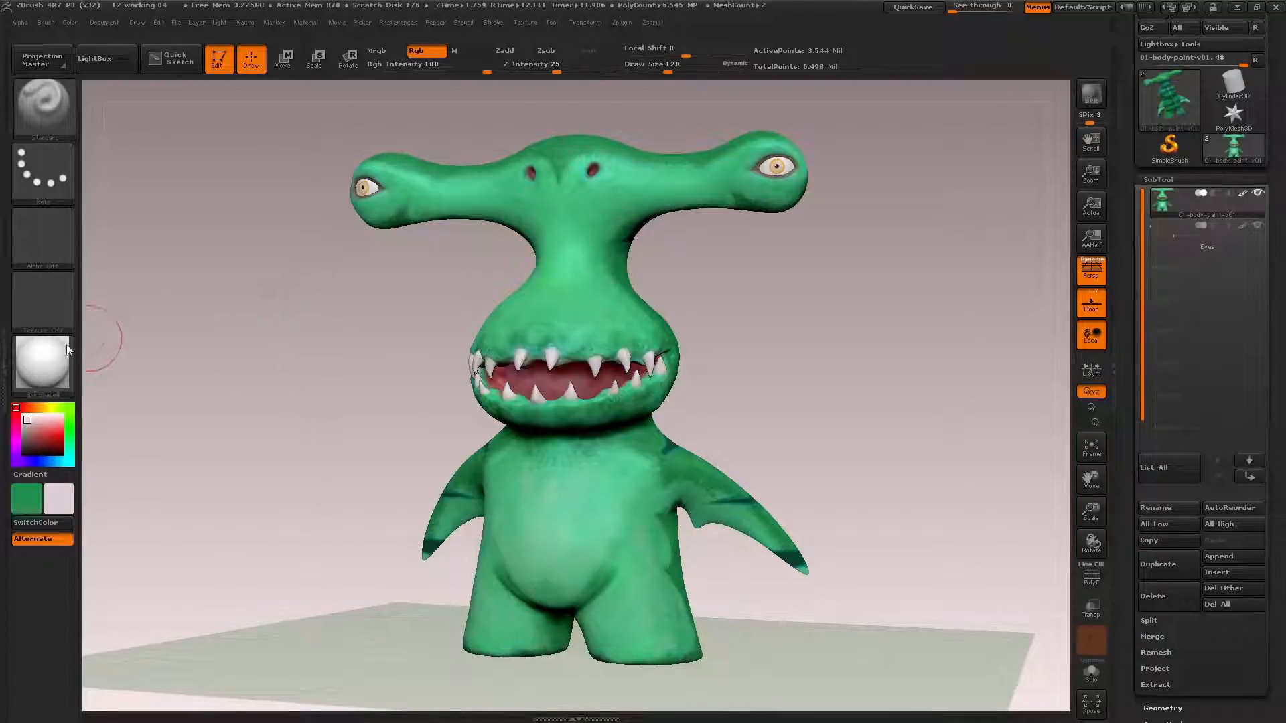
# Dock the Document palette in the tray above the Material palette.
pyautogui.click(6, 356)
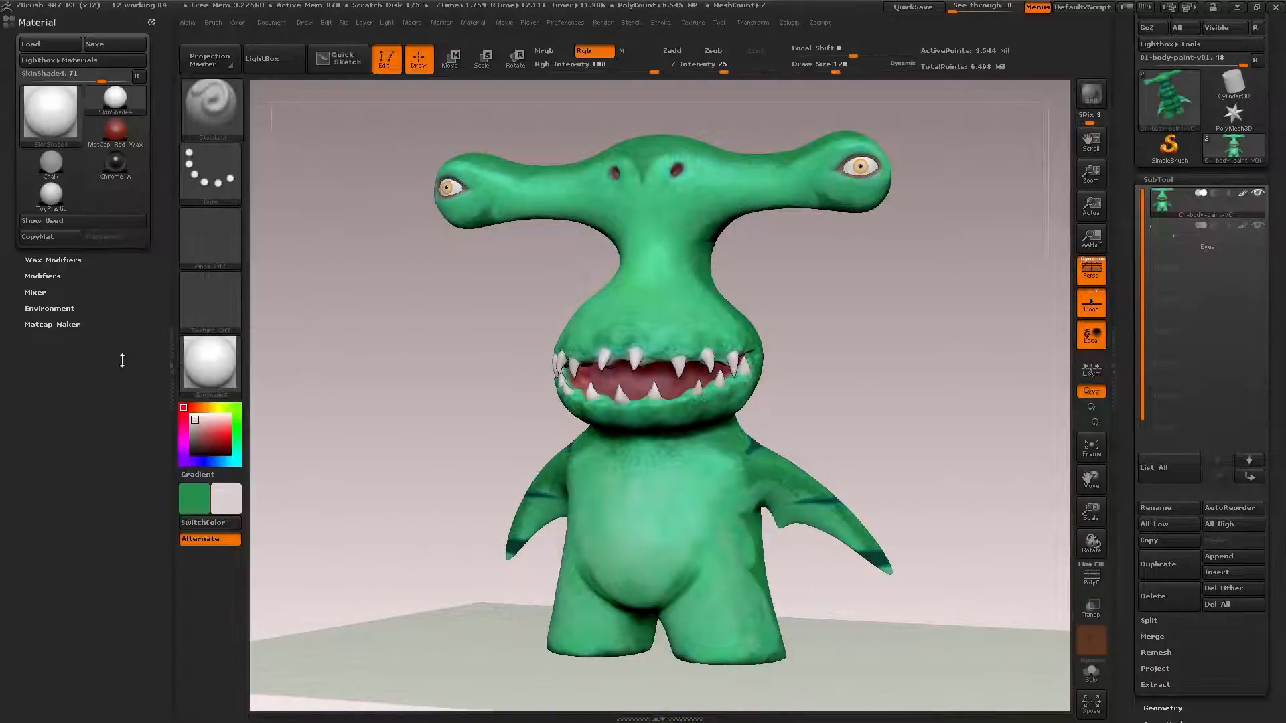
pyautogui.click(271, 24)
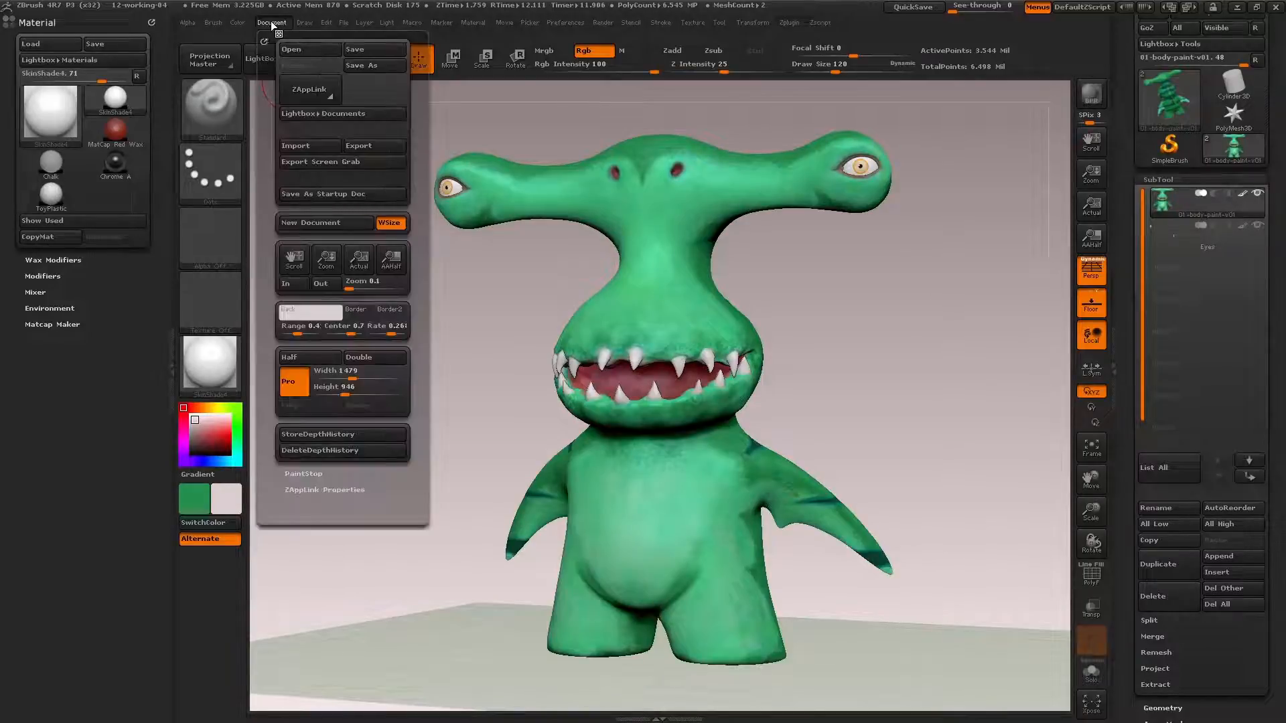
pyautogui.click(266, 42)
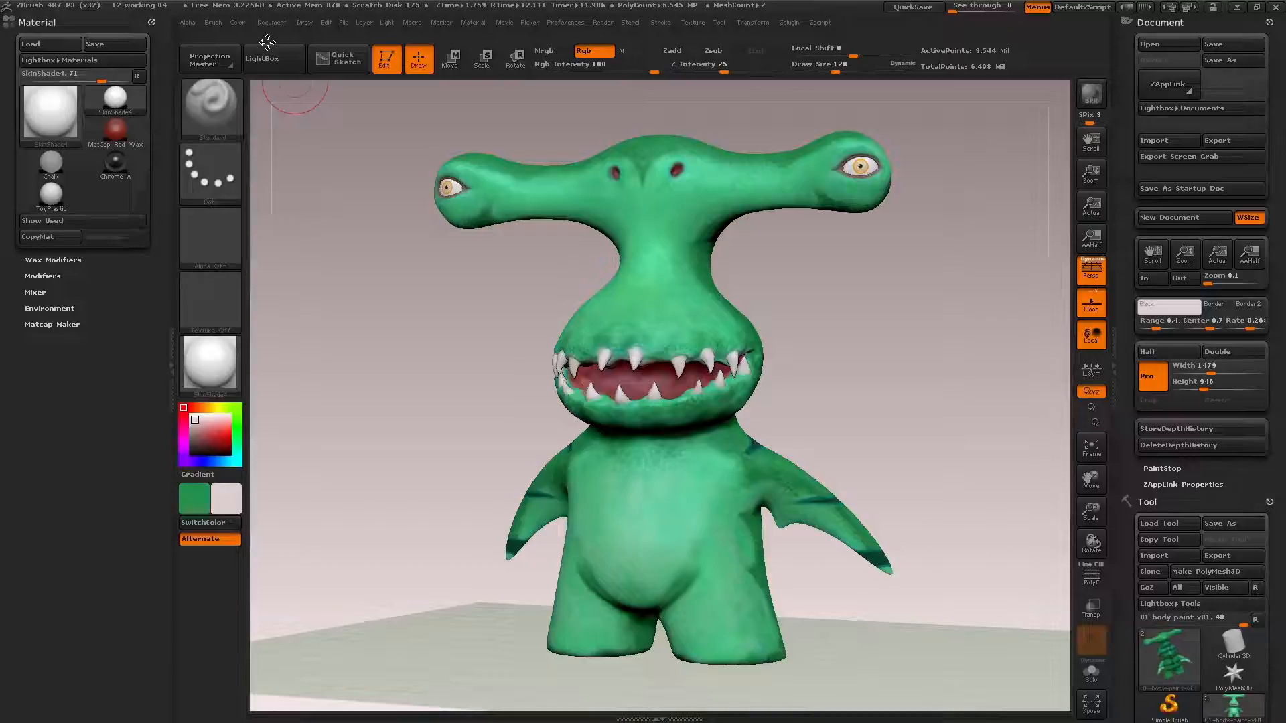
pyautogui.click(271, 24)
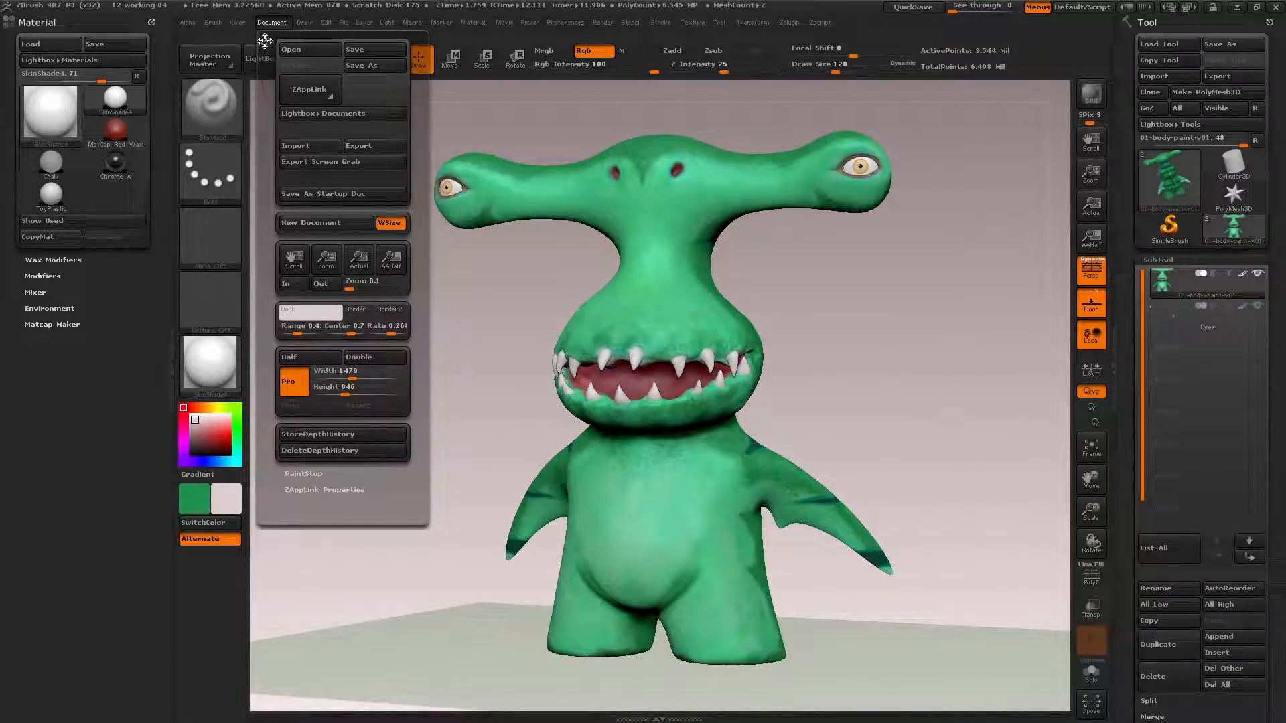
pyautogui.moveTo(265, 41); pyautogui.dragTo(48, 38)
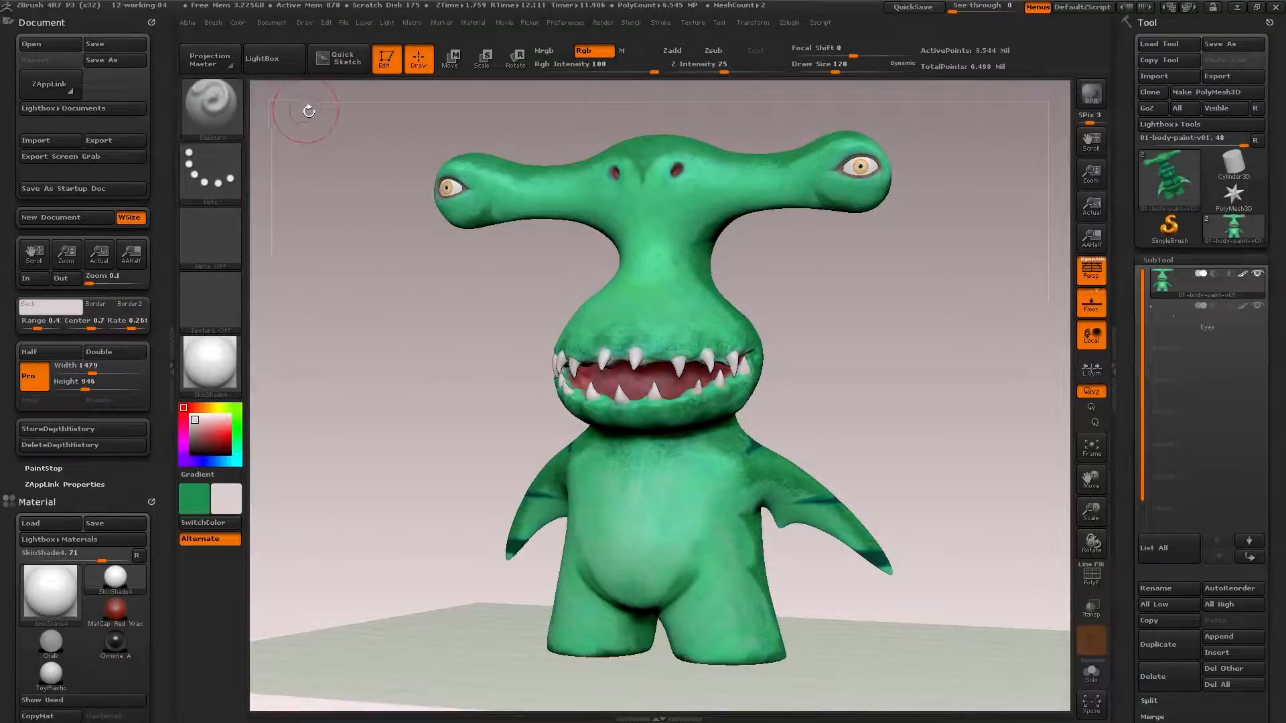
# Dock the Color palette in the tray above the Tool palette.
pyautogui.click(236, 22)
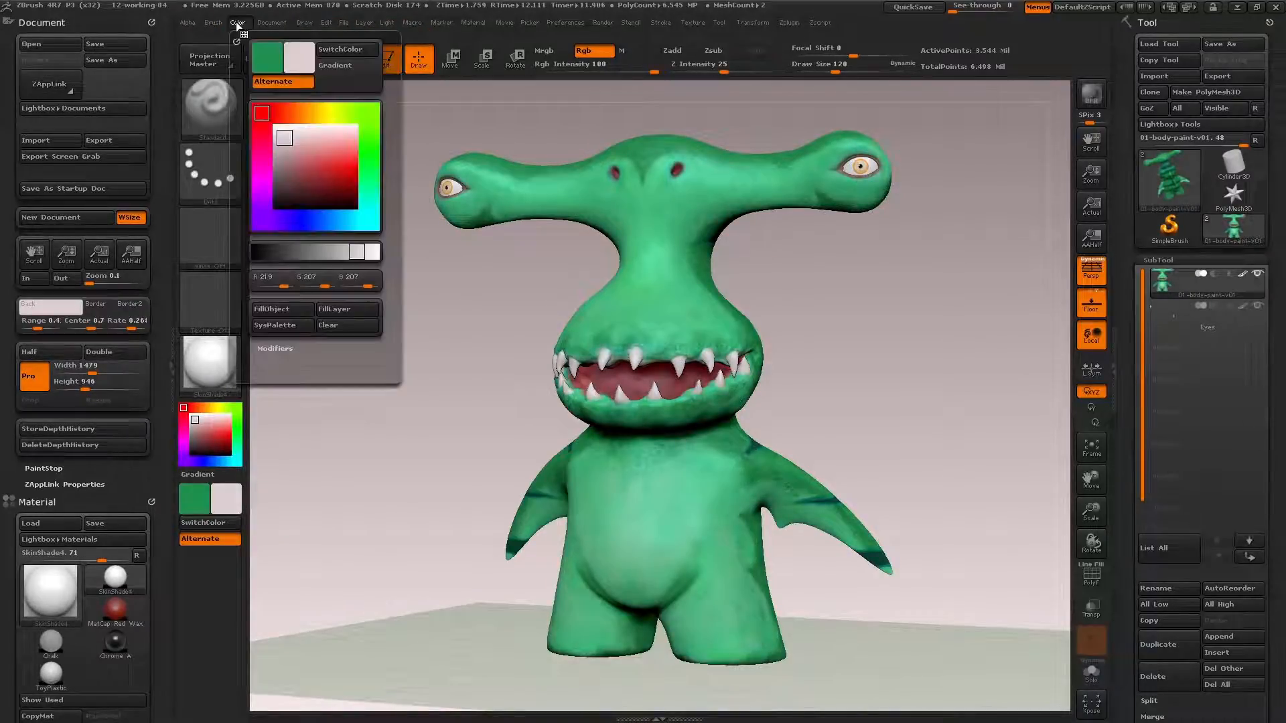
pyautogui.moveTo(236, 41); pyautogui.dragTo(47, 31)
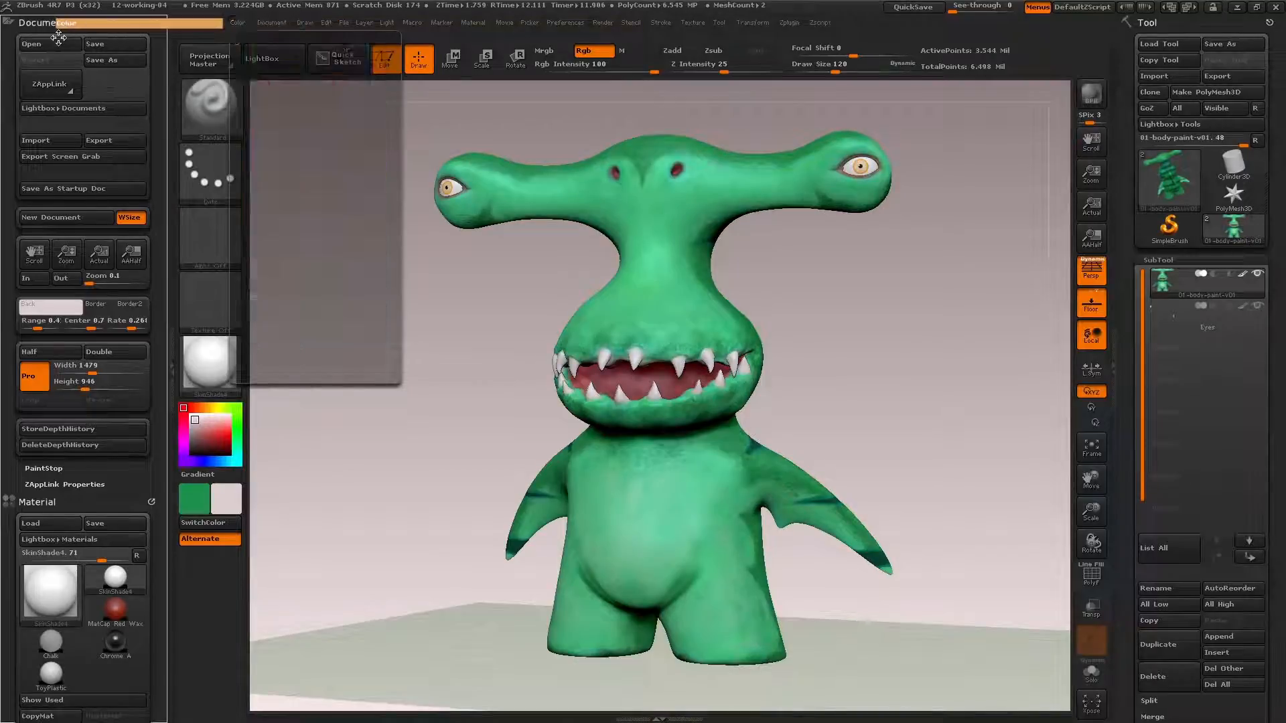
pyautogui.click(152, 23)
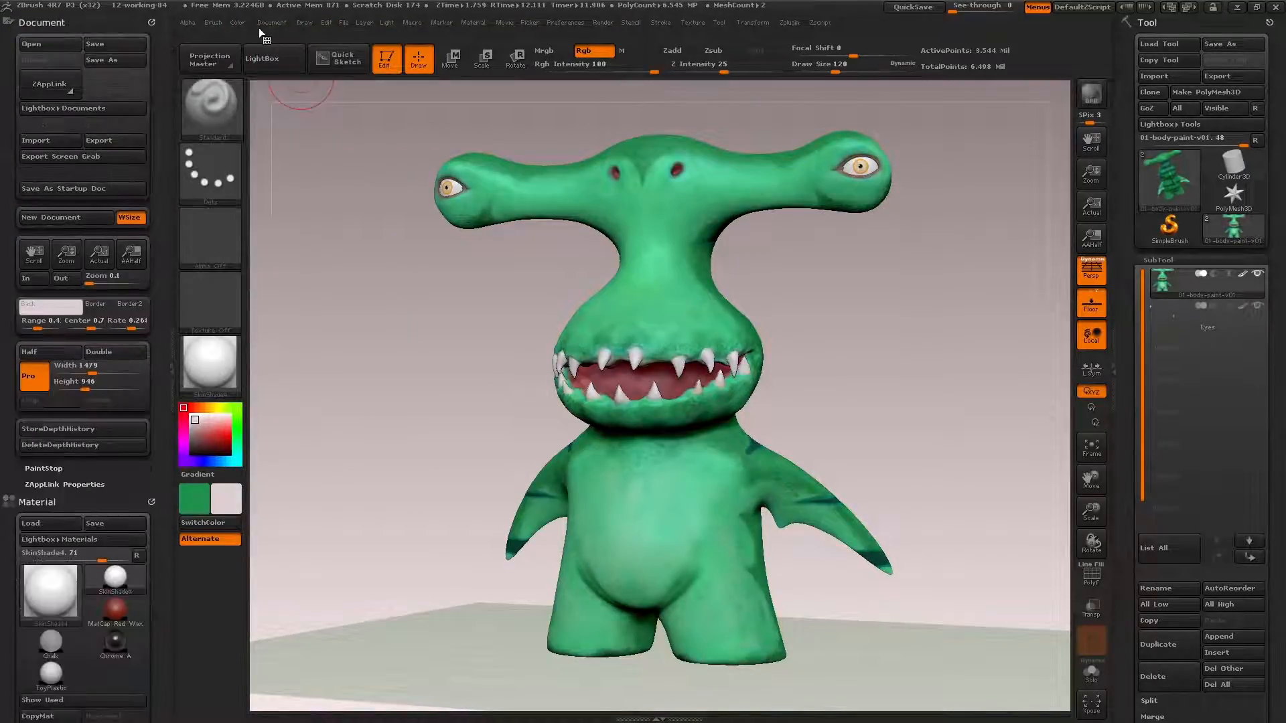
pyautogui.click(238, 24)
pyautogui.moveTo(234, 40); pyautogui.dragTo(1076, 59)
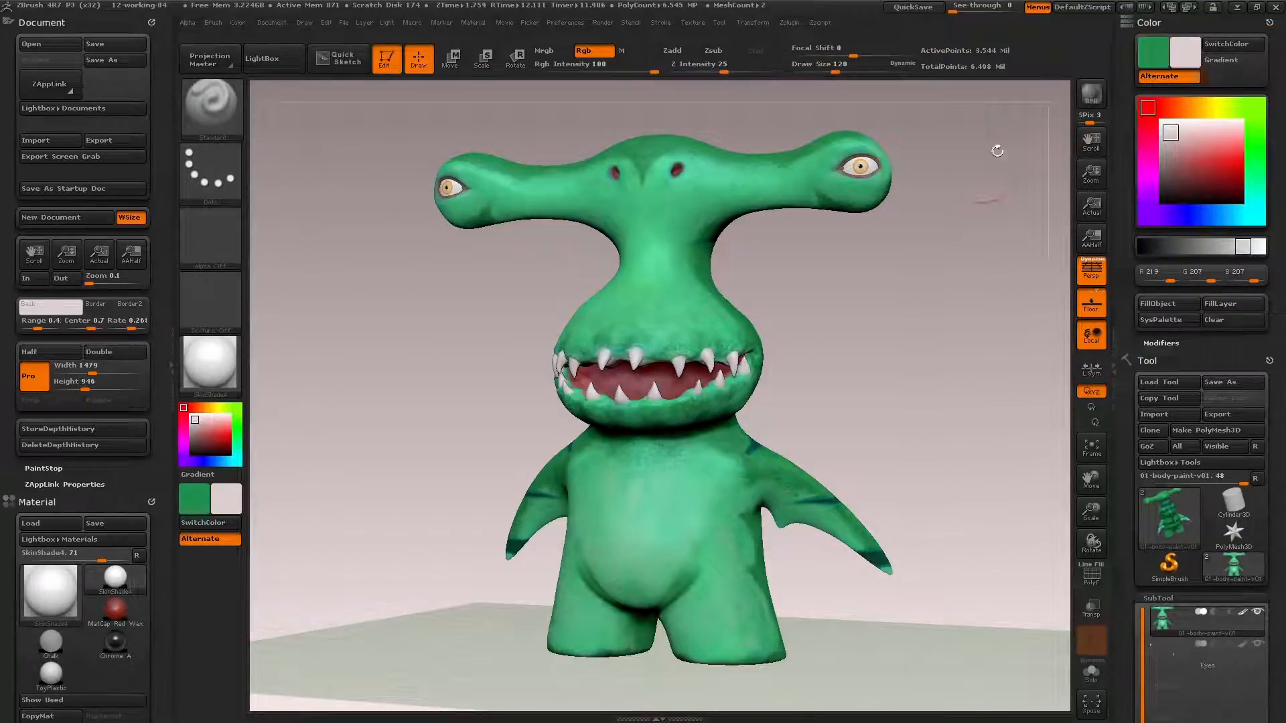
# Render the creature with shadows, and compare a nearly frontal view with the floor grid hidden and shown.
pyautogui.hotkey('shift', 'r')
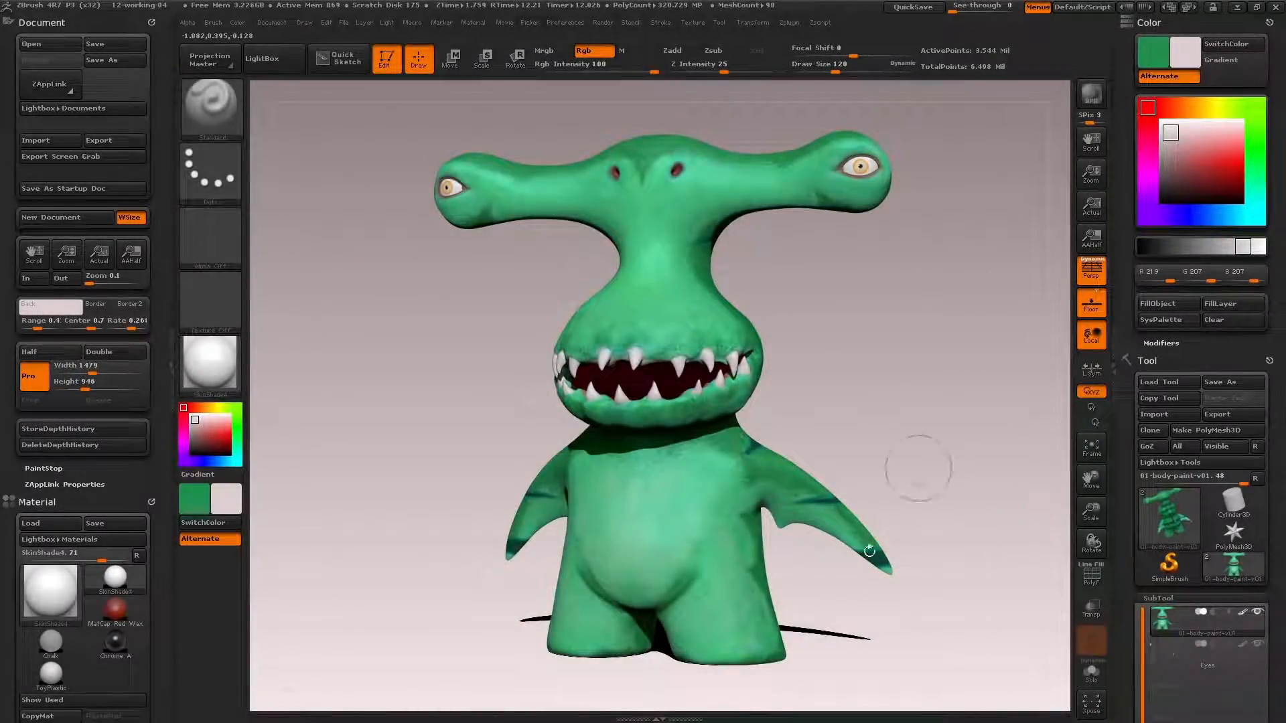
pyautogui.moveTo(809, 621)
pyautogui.mouseDown()
pyautogui.moveTo(844, 619)
pyautogui.moveTo(833, 597)
pyautogui.moveTo(897, 508)
pyautogui.mouseUp()
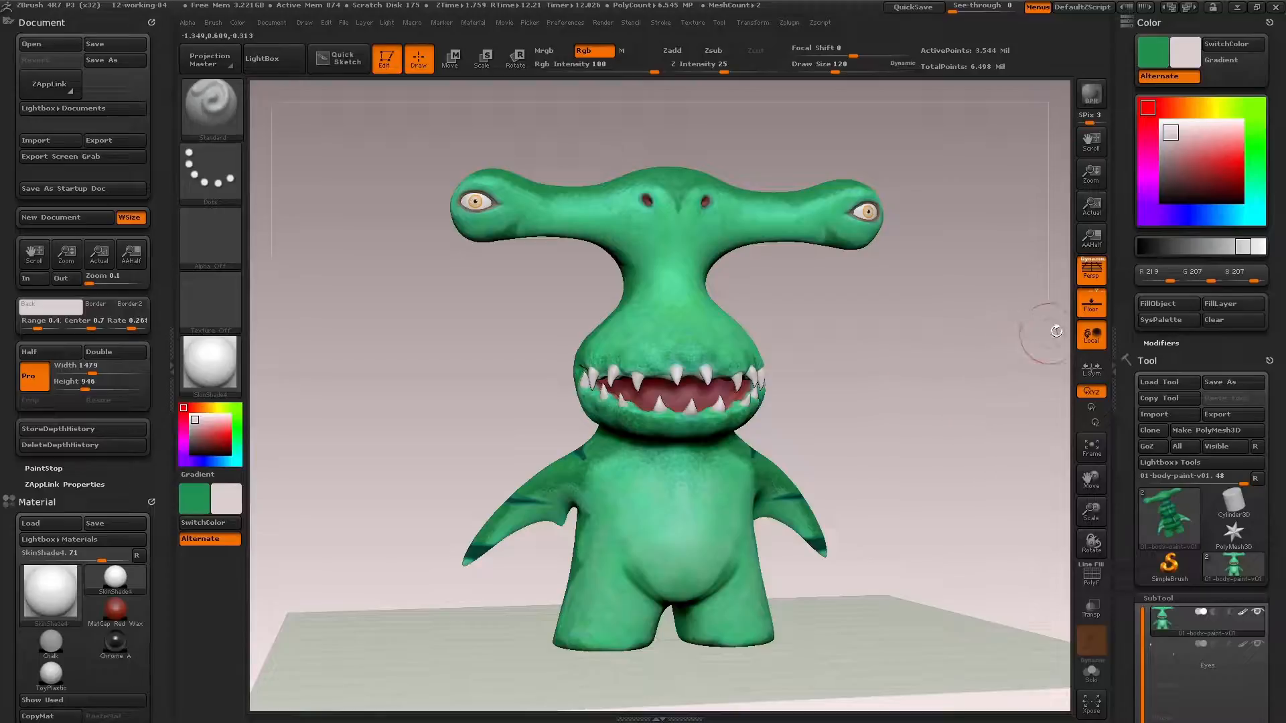
pyautogui.click(1092, 306)
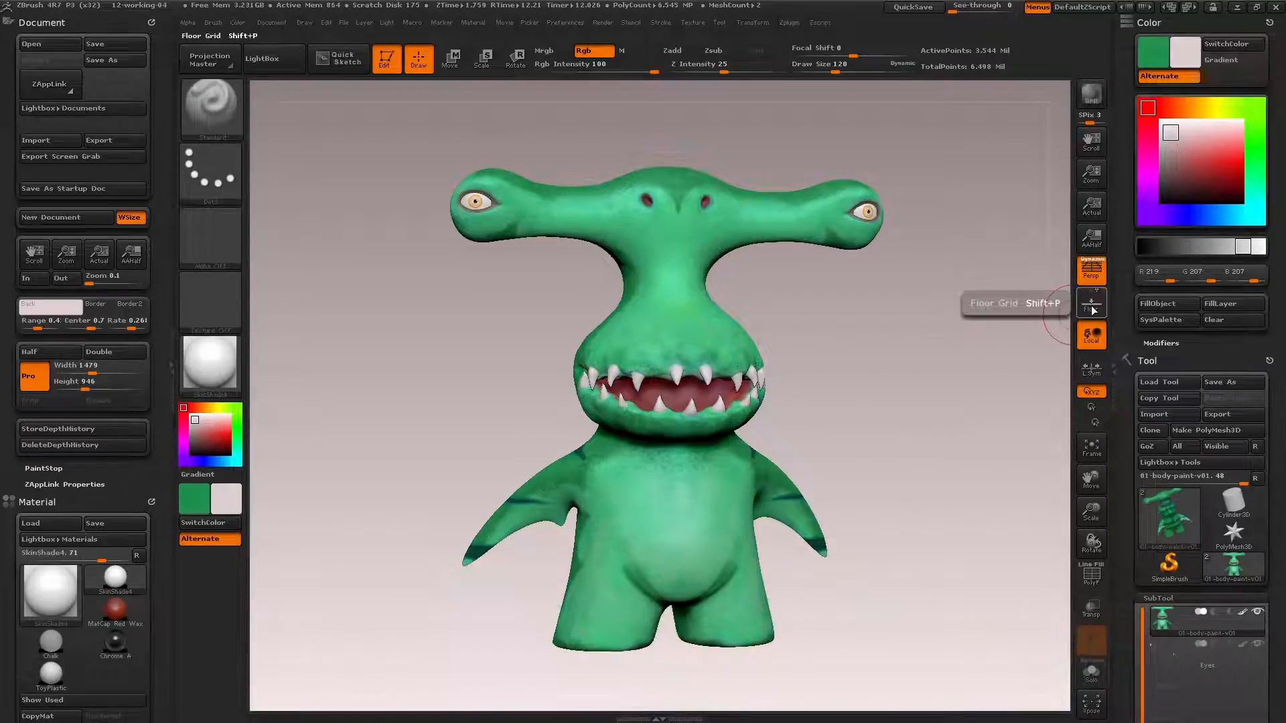
pyautogui.click(1092, 306)
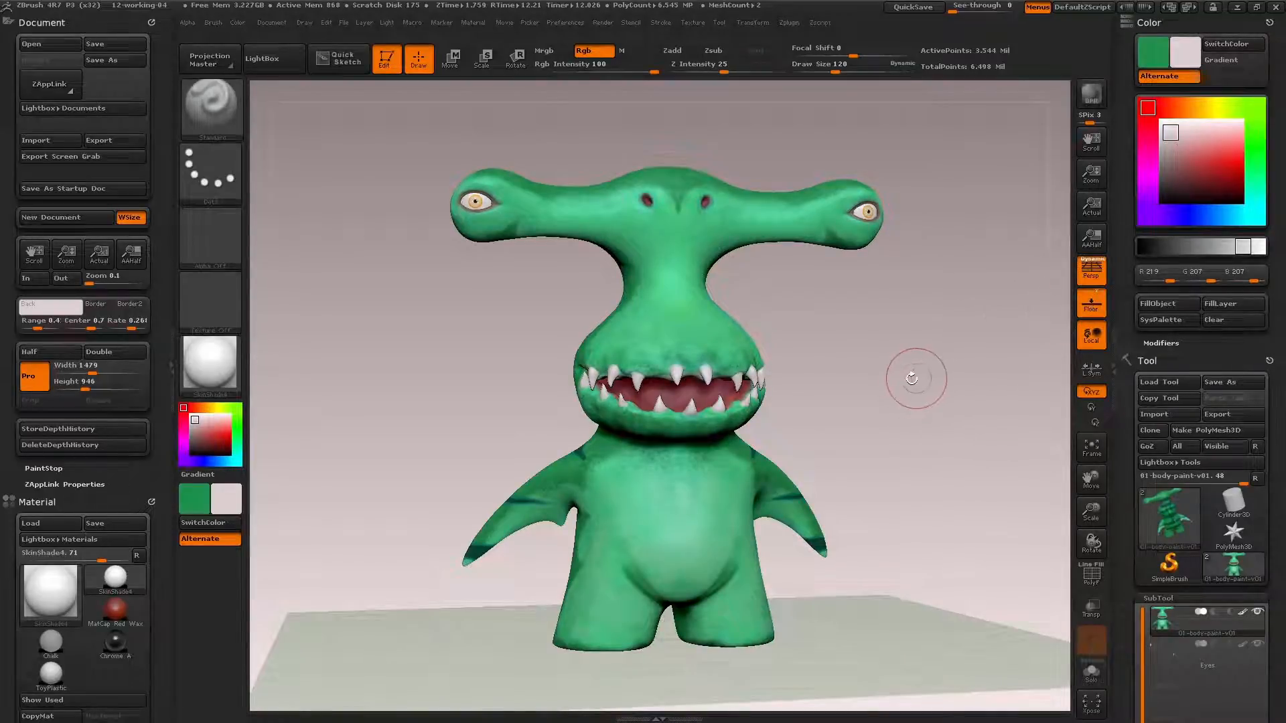
pyautogui.keyDown('alt'); pyautogui.moveTo(907, 379); pyautogui.dragTo(904, 376); pyautogui.keyUp('alt')
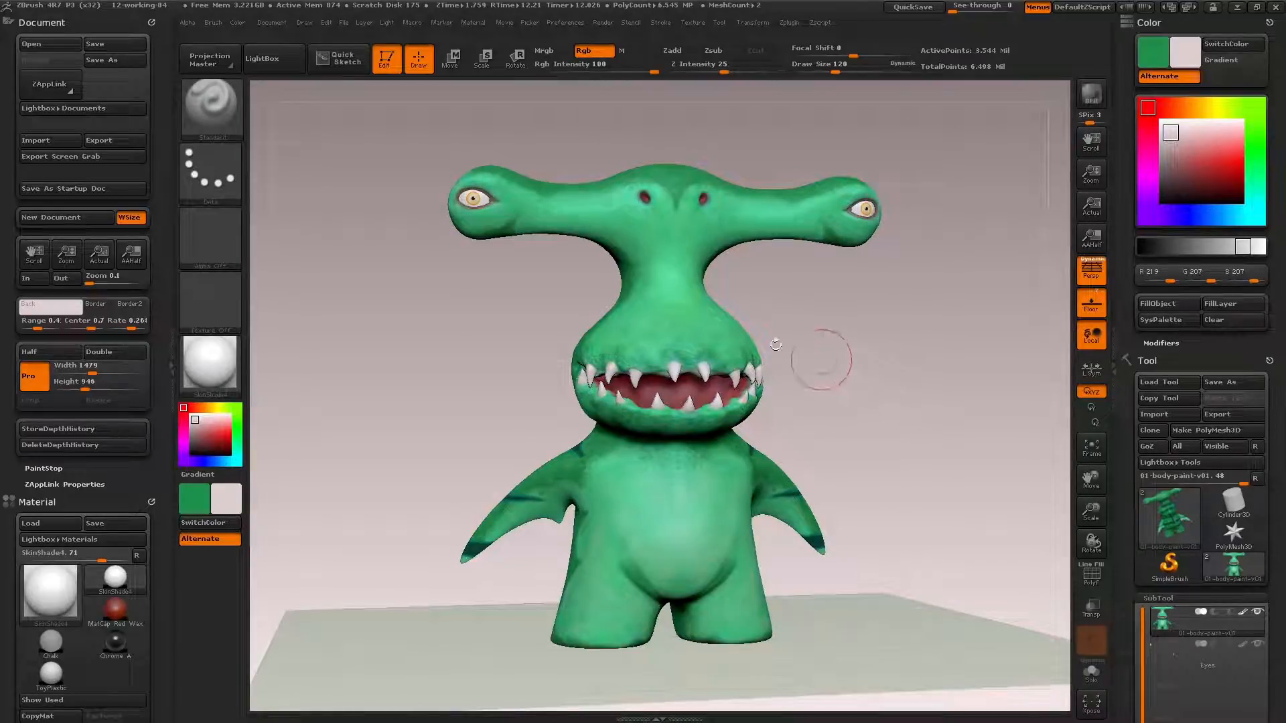
# Dock the Light palette above the Document palette and raise the light intensity to about 1.07, checking the shadowed render.
pyautogui.moveTo(387, 22); pyautogui.dragTo(29, 71)
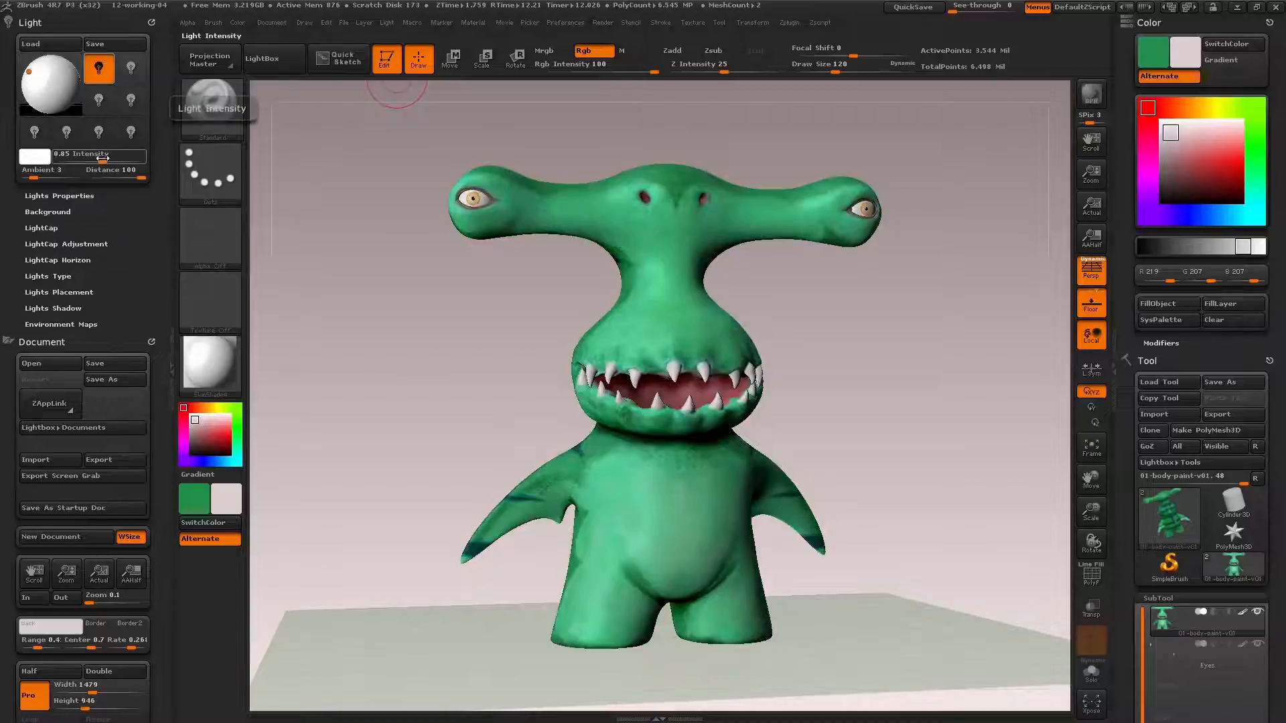
pyautogui.moveTo(102, 158); pyautogui.dragTo(105, 158)
pyautogui.click(104, 159)
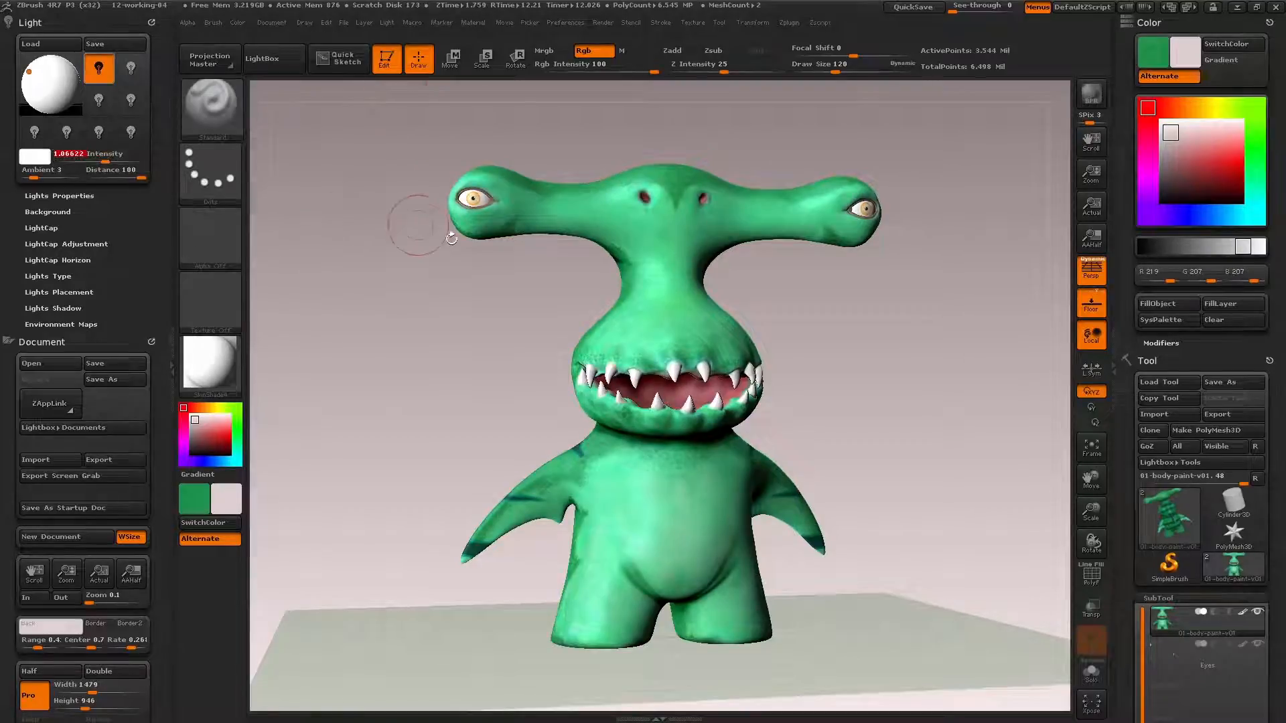
pyautogui.moveTo(402, 298)
pyautogui.mouseDown()
pyautogui.moveTo(403, 308)
pyautogui.moveTo(451, 304)
pyautogui.mouseUp()
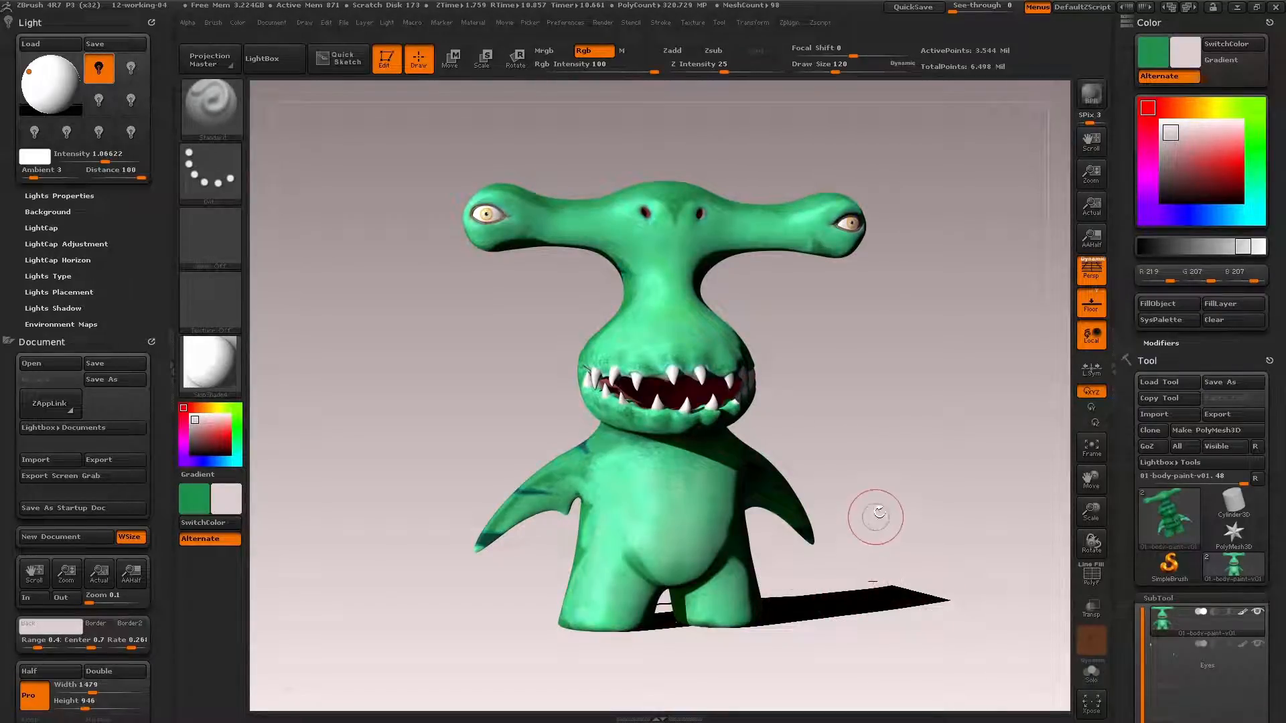
pyautogui.moveTo(883, 451); pyautogui.dragTo(884, 447)
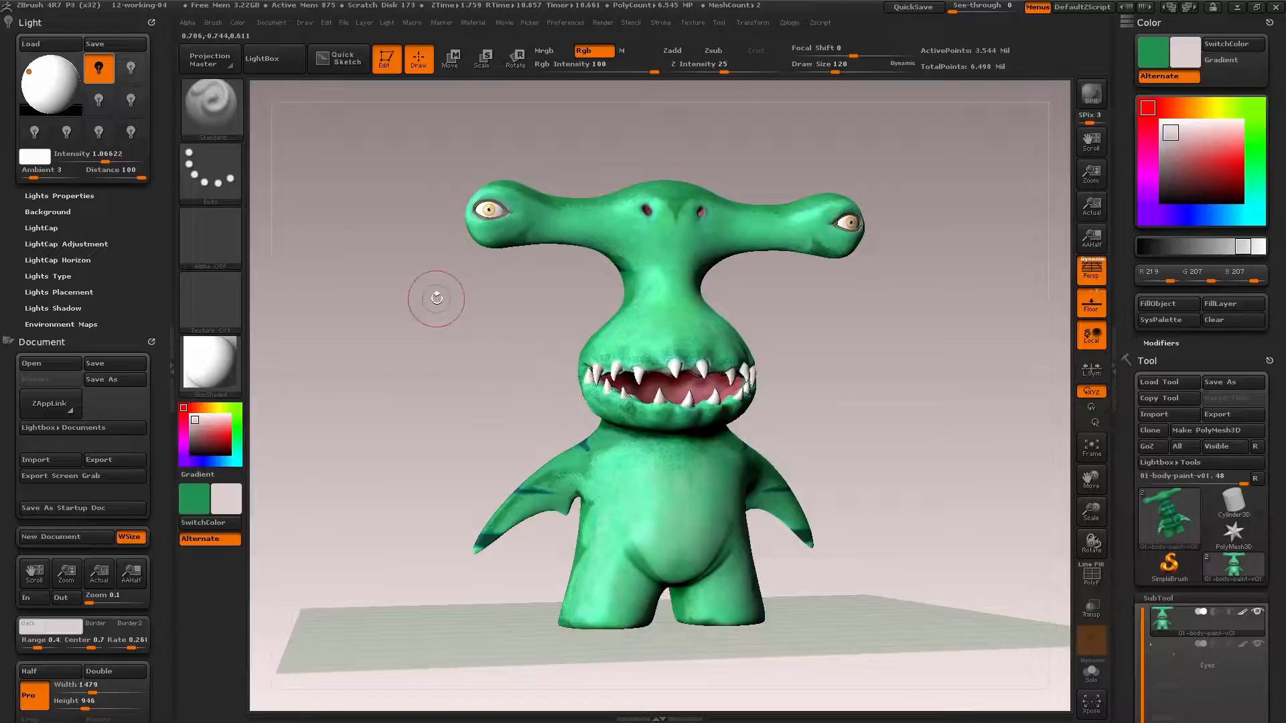
# Dock the Draw palette above the Light palette and enlarge the floor's Grid Size to about 32.4.
pyautogui.click(305, 22)
pyautogui.click(300, 35)
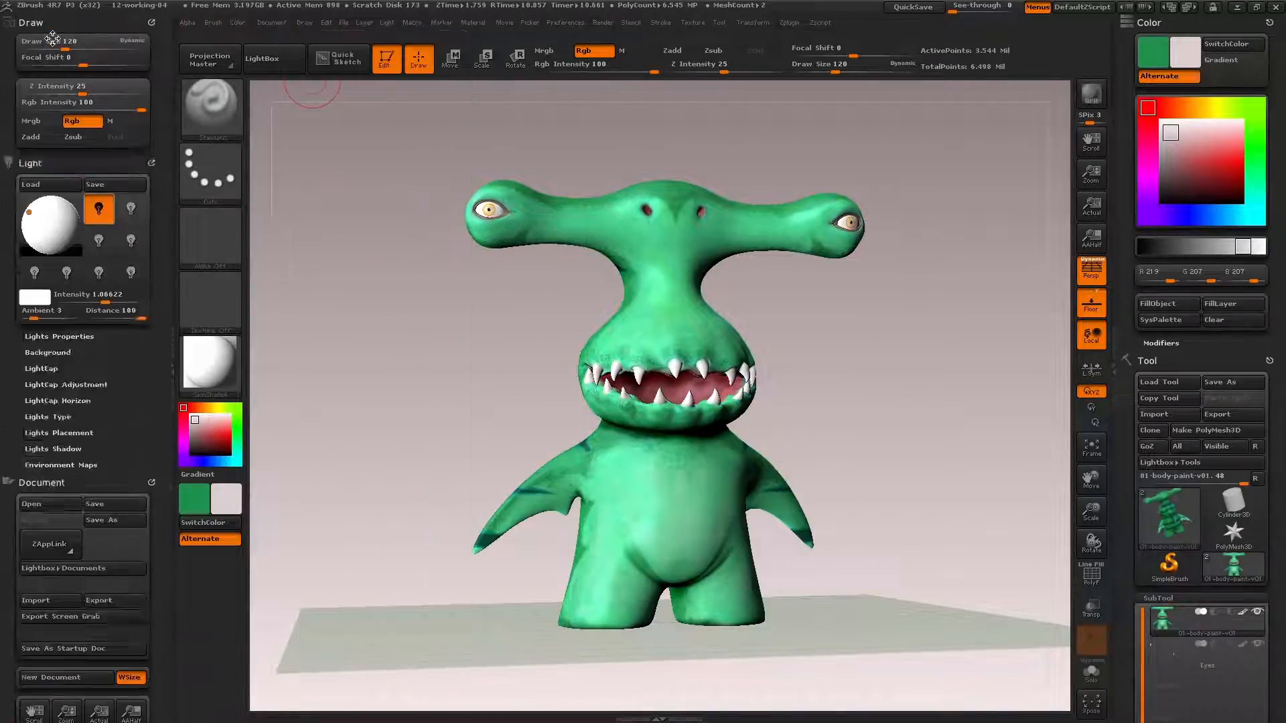
pyautogui.moveTo(158, 132); pyautogui.dragTo(158, 90)
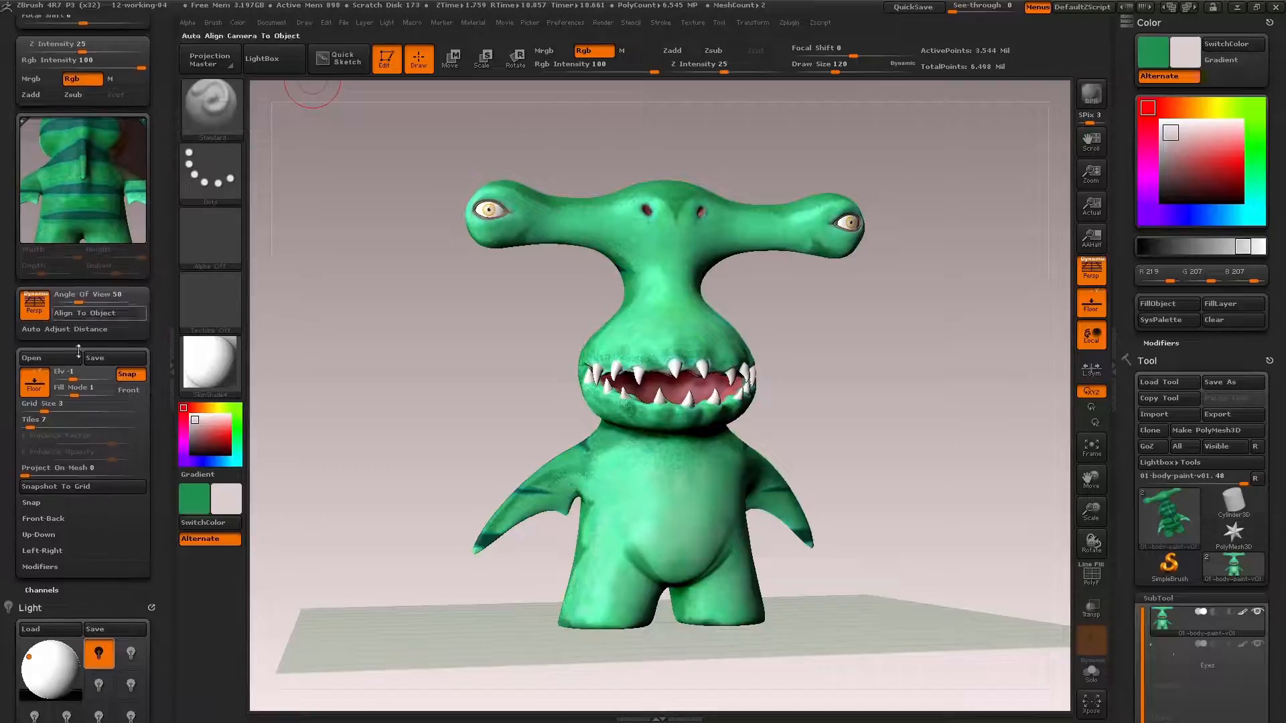
pyautogui.moveTo(48, 412); pyautogui.dragTo(91, 412)
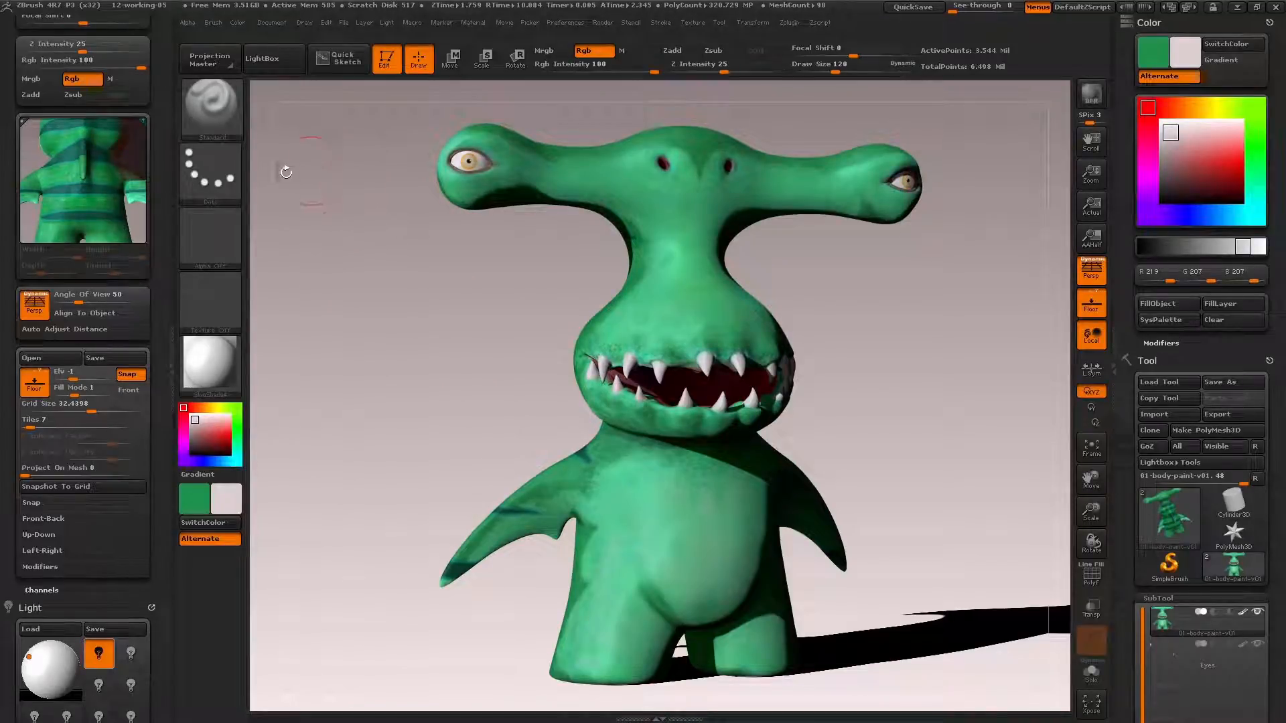
# Export the shadowed render in JPEG format as ZBrush Document.jpg in the SHARKBOY folder.
pyautogui.click(268, 20)
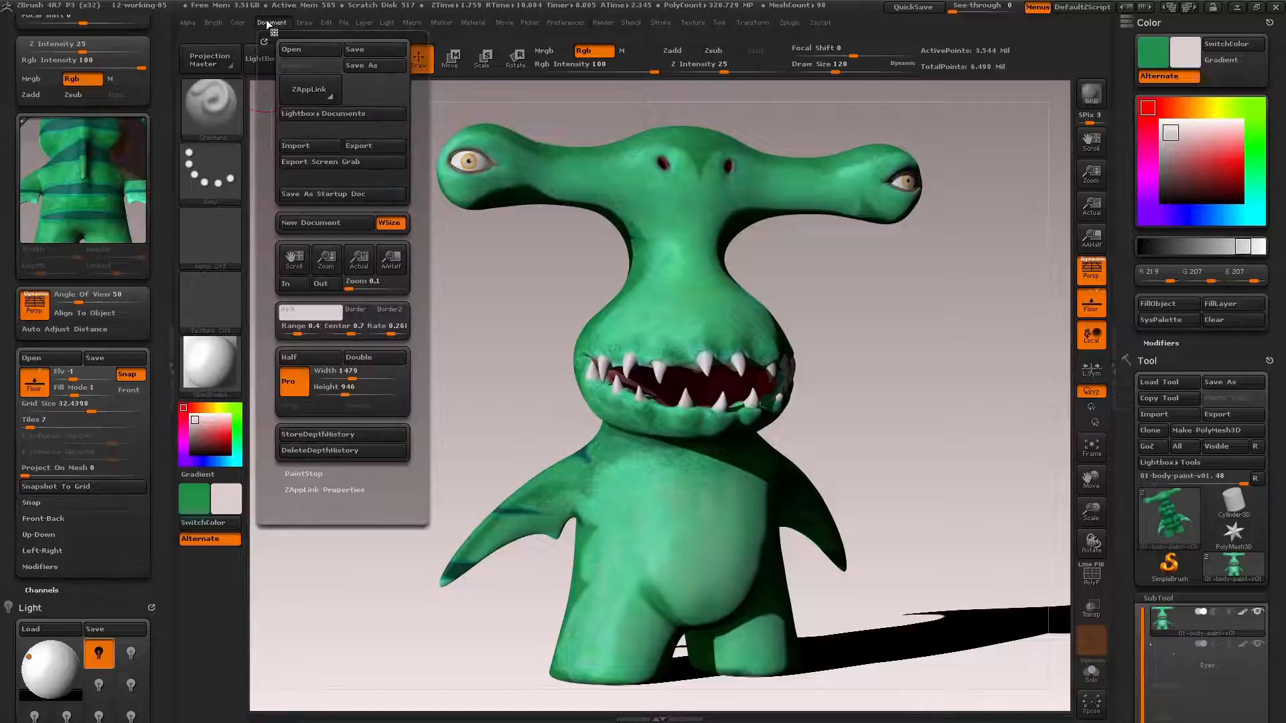
pyautogui.click(370, 146)
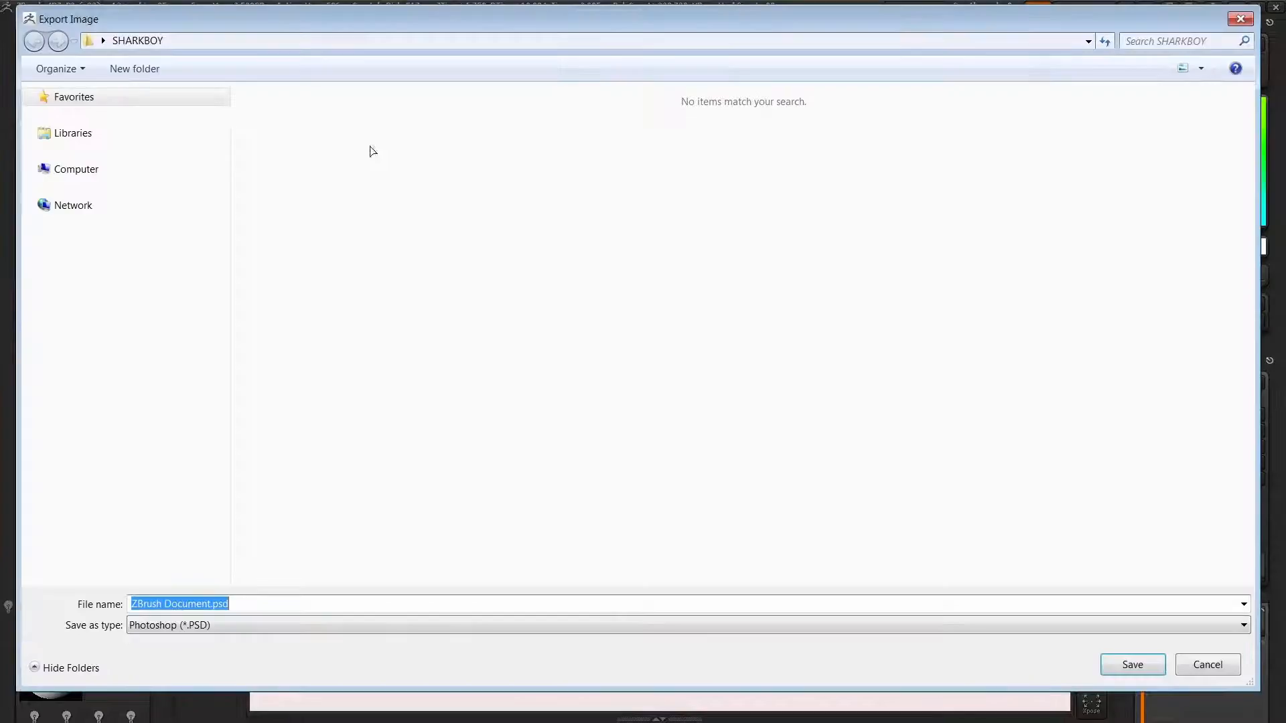
pyautogui.click(434, 621)
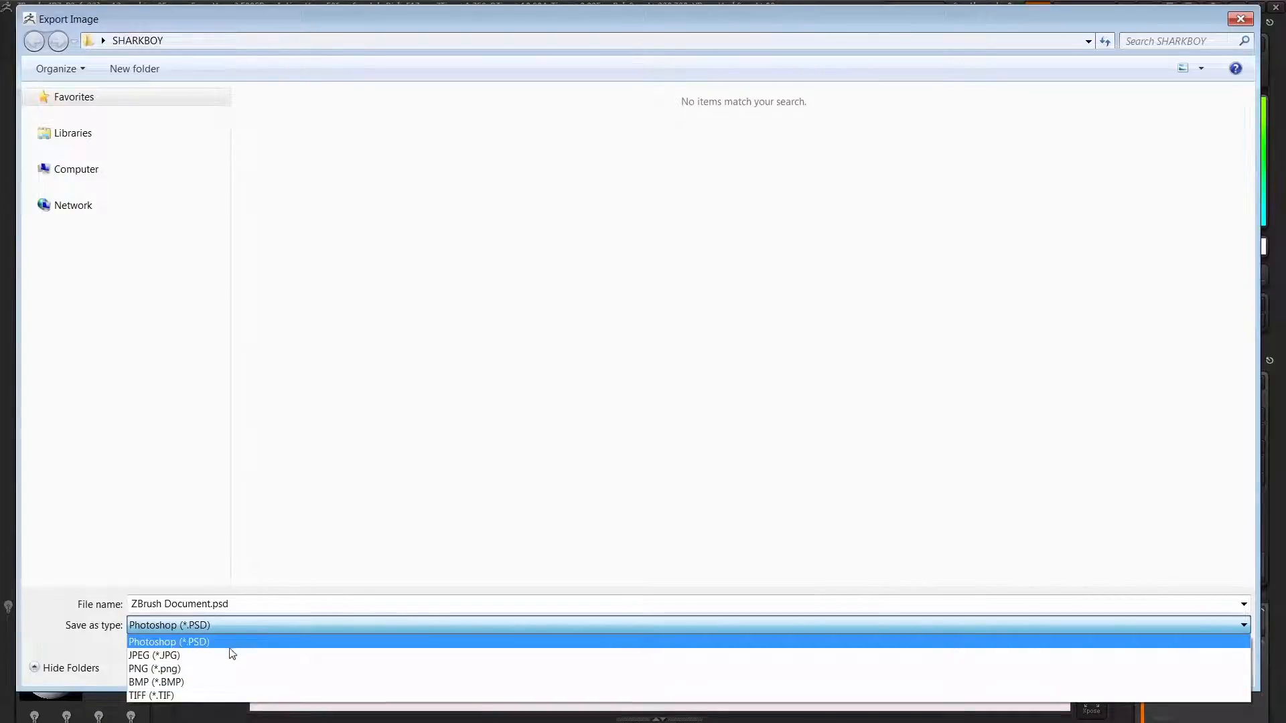
pyautogui.click(226, 655)
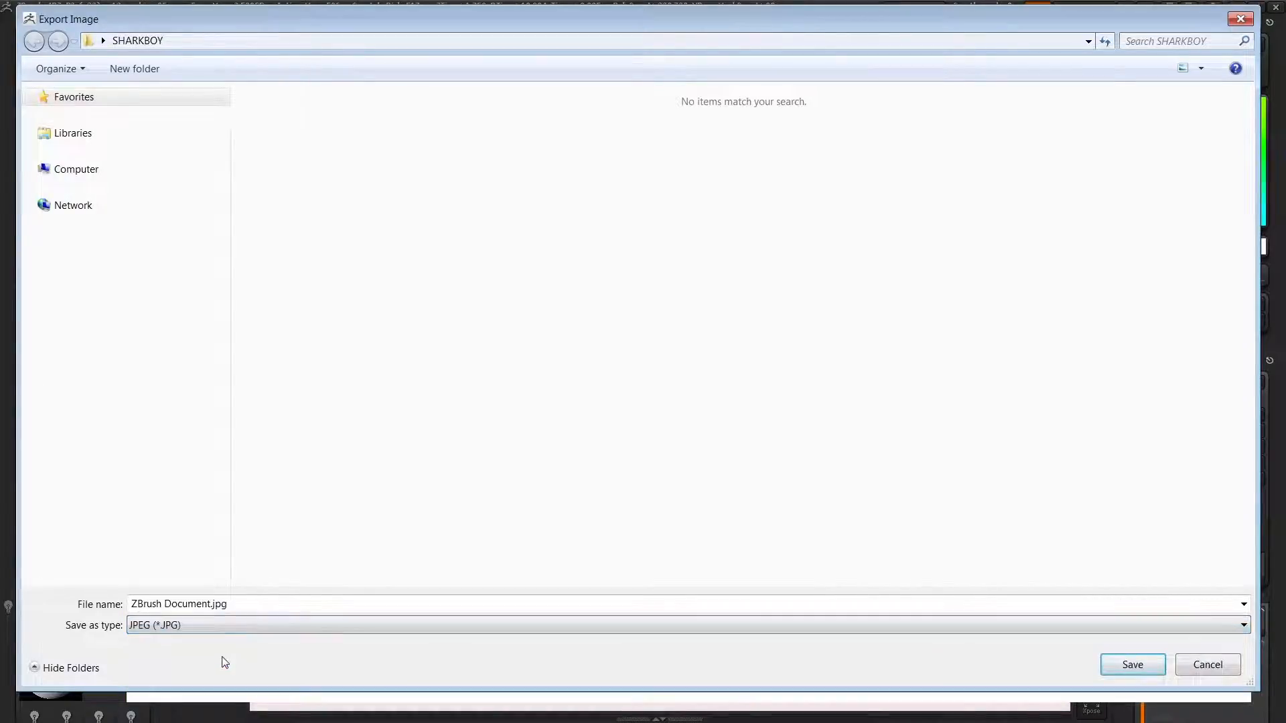
pyautogui.click(1132, 665)
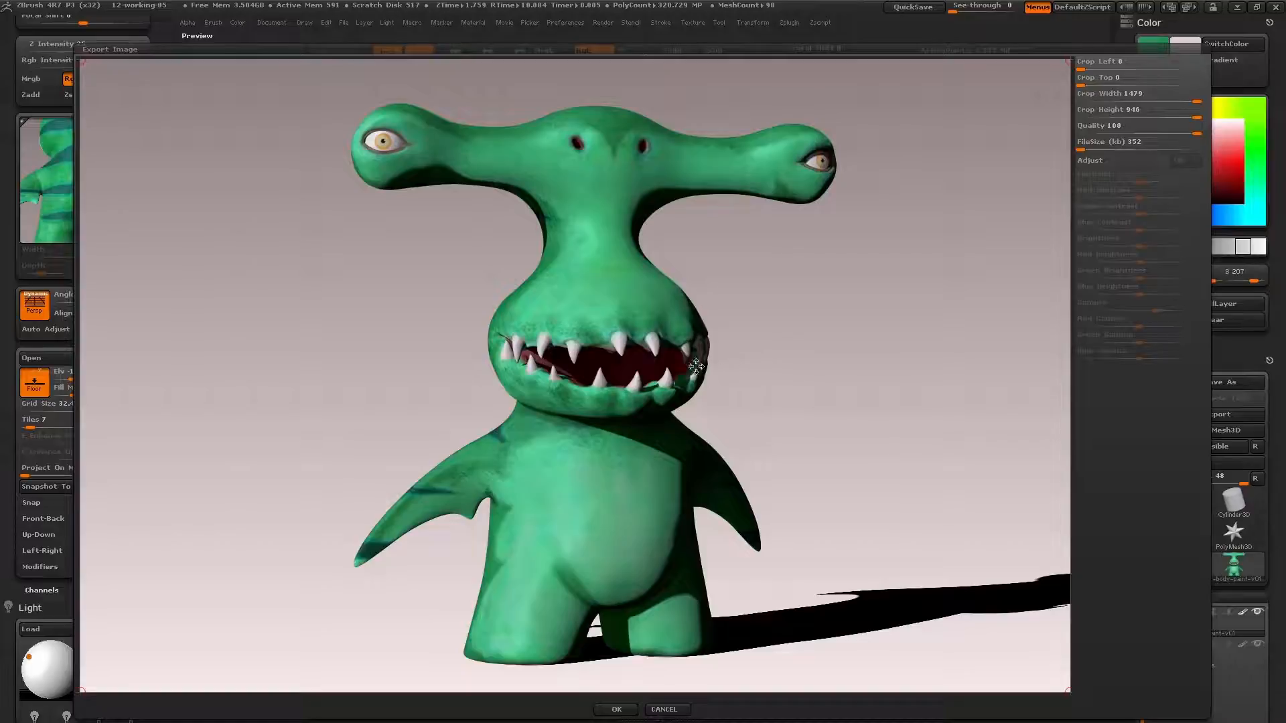
# Crop the export image to width 858 and height 852, with Crop Left 352 and Crop Top 48, and raise its contrast using Adjust.
pyautogui.moveTo(552, 357); pyautogui.dragTo(543, 309)
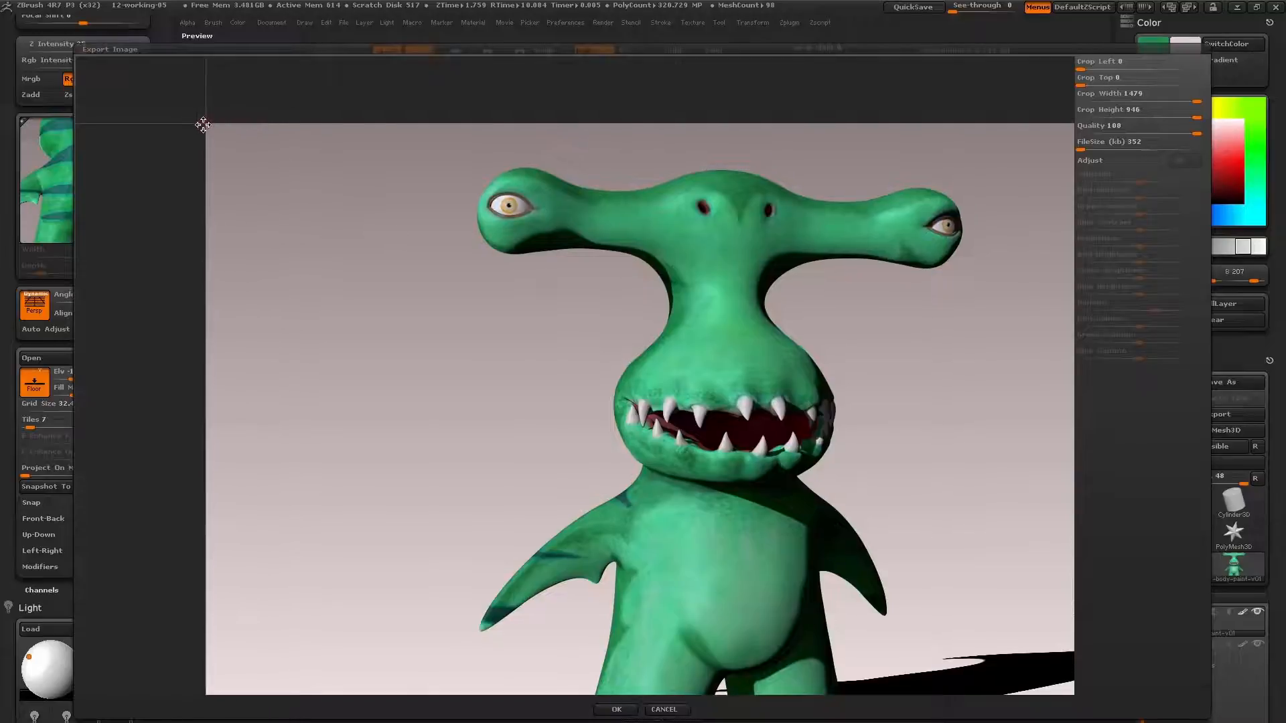
pyautogui.moveTo(203, 125); pyautogui.dragTo(438, 124)
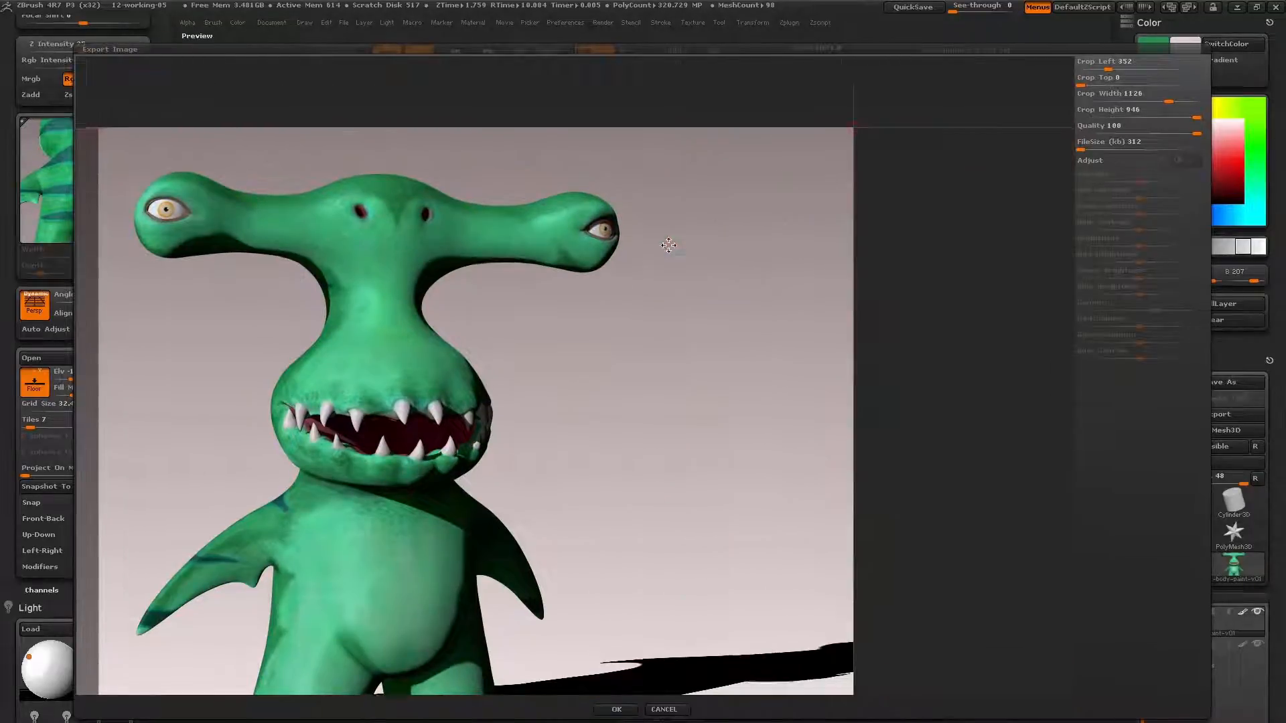
pyautogui.moveTo(841, 128); pyautogui.dragTo(678, 127)
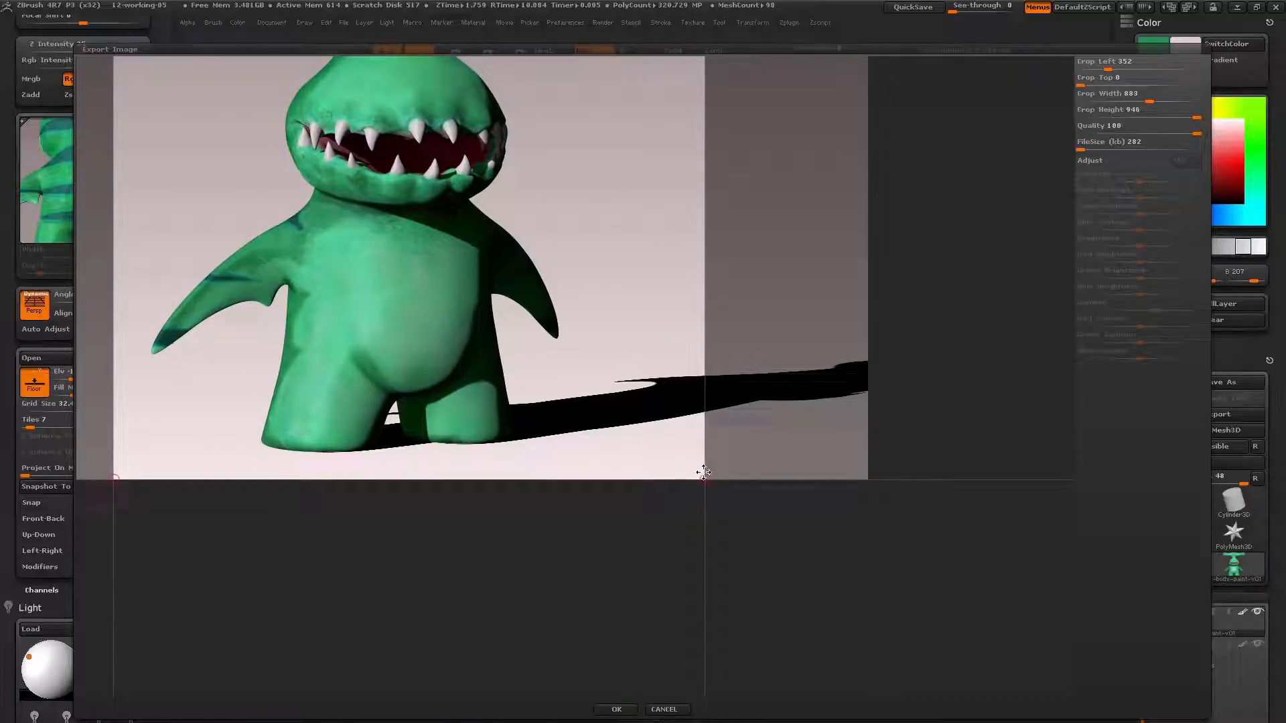
pyautogui.moveTo(704, 472); pyautogui.dragTo(699, 443)
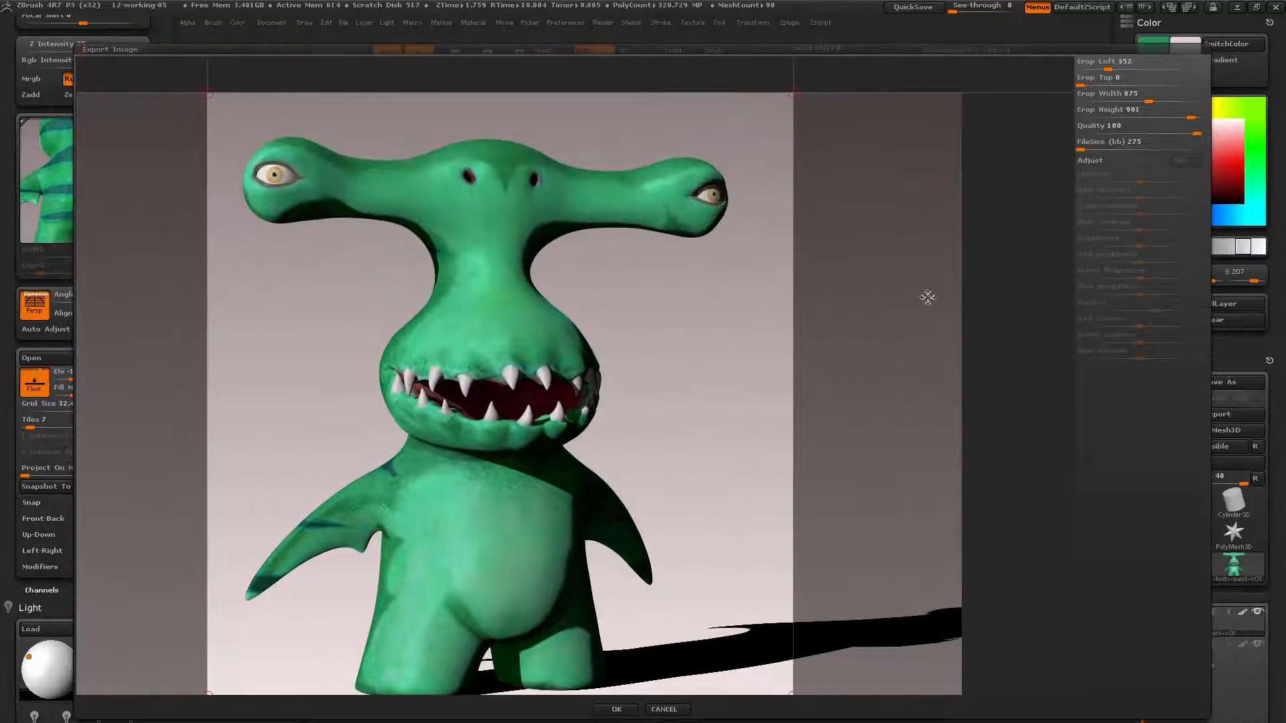
pyautogui.moveTo(1080, 86); pyautogui.dragTo(1148, 99)
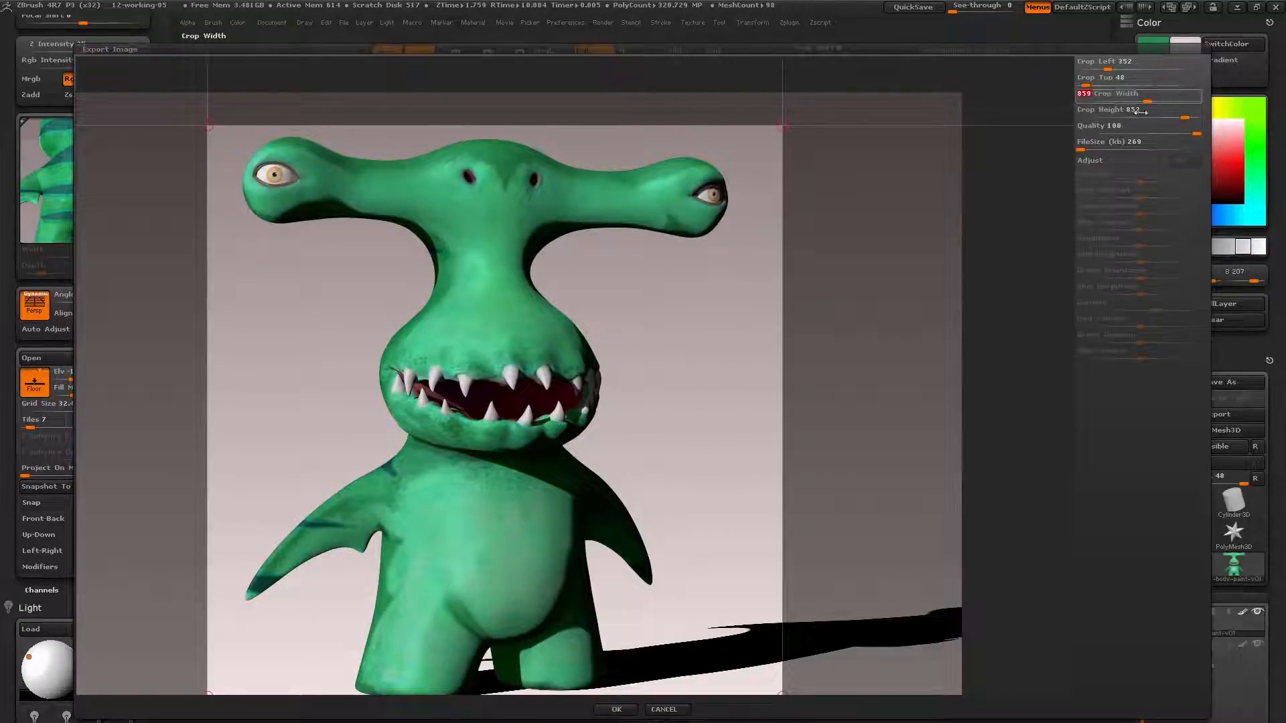
pyautogui.click(1130, 162)
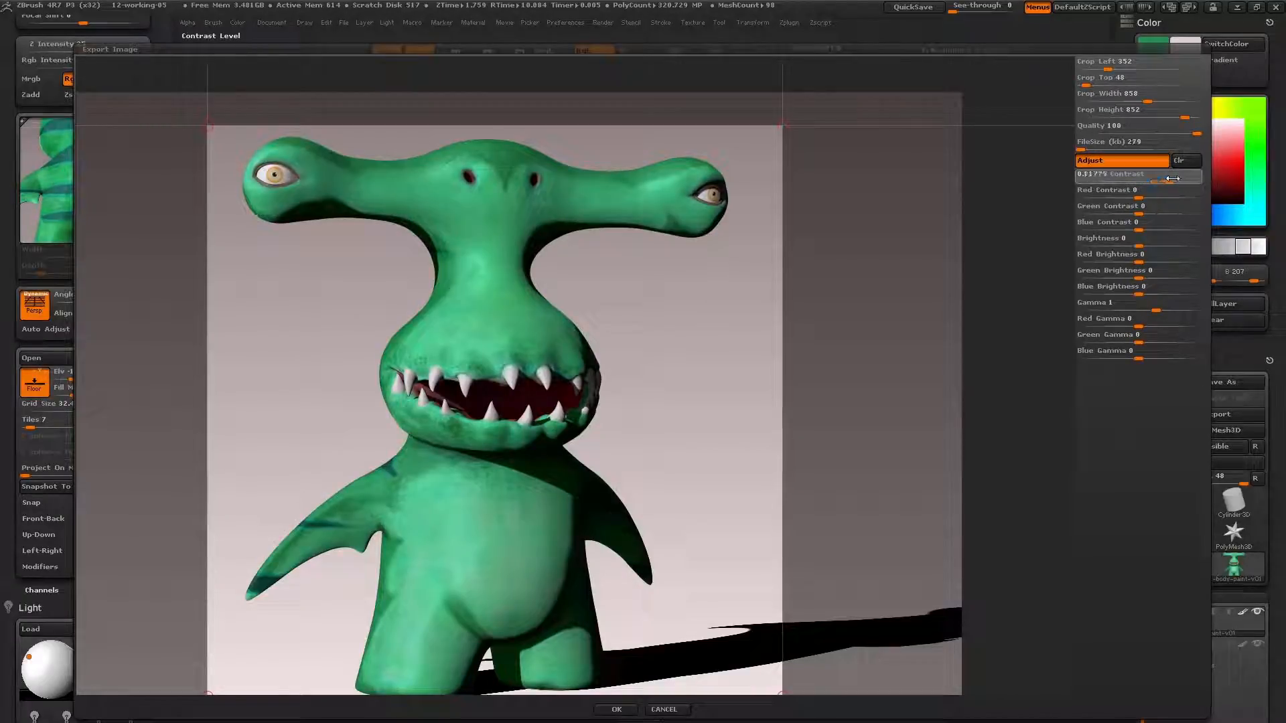
pyautogui.moveTo(1095, 179); pyautogui.dragTo(1150, 180)
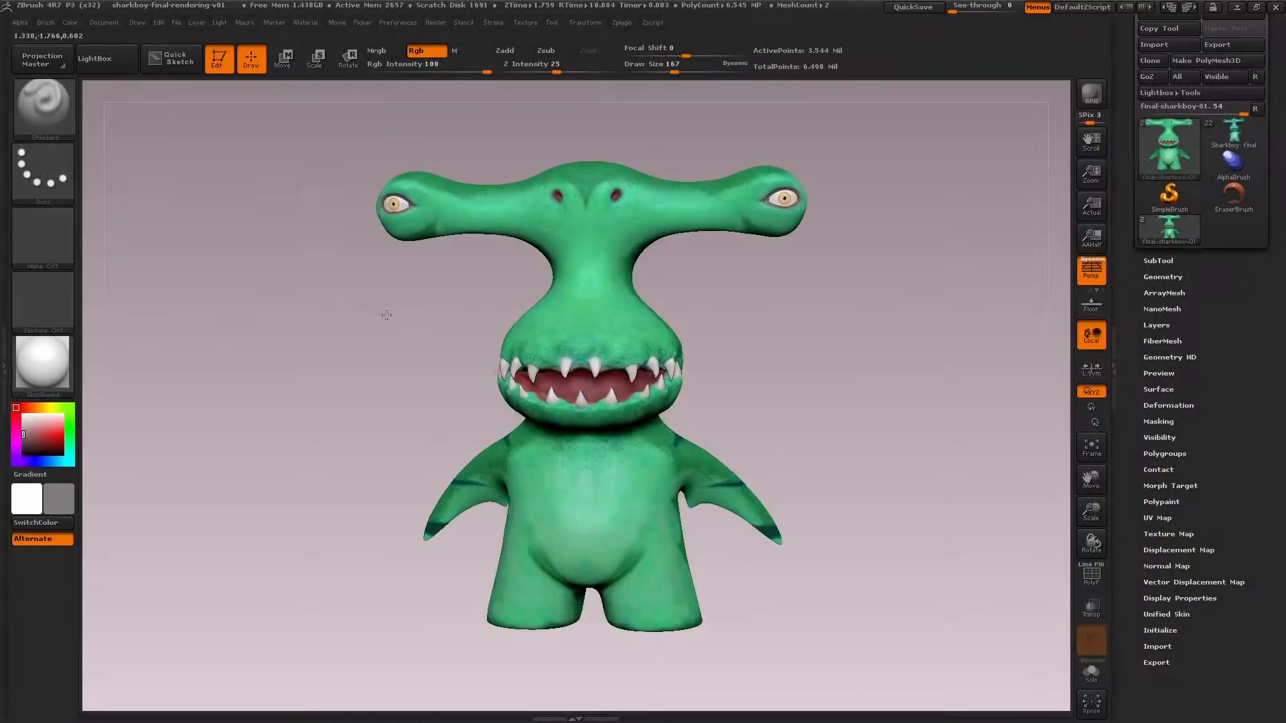
pyautogui.moveTo(393, 307); pyautogui.dragTo(386, 316)
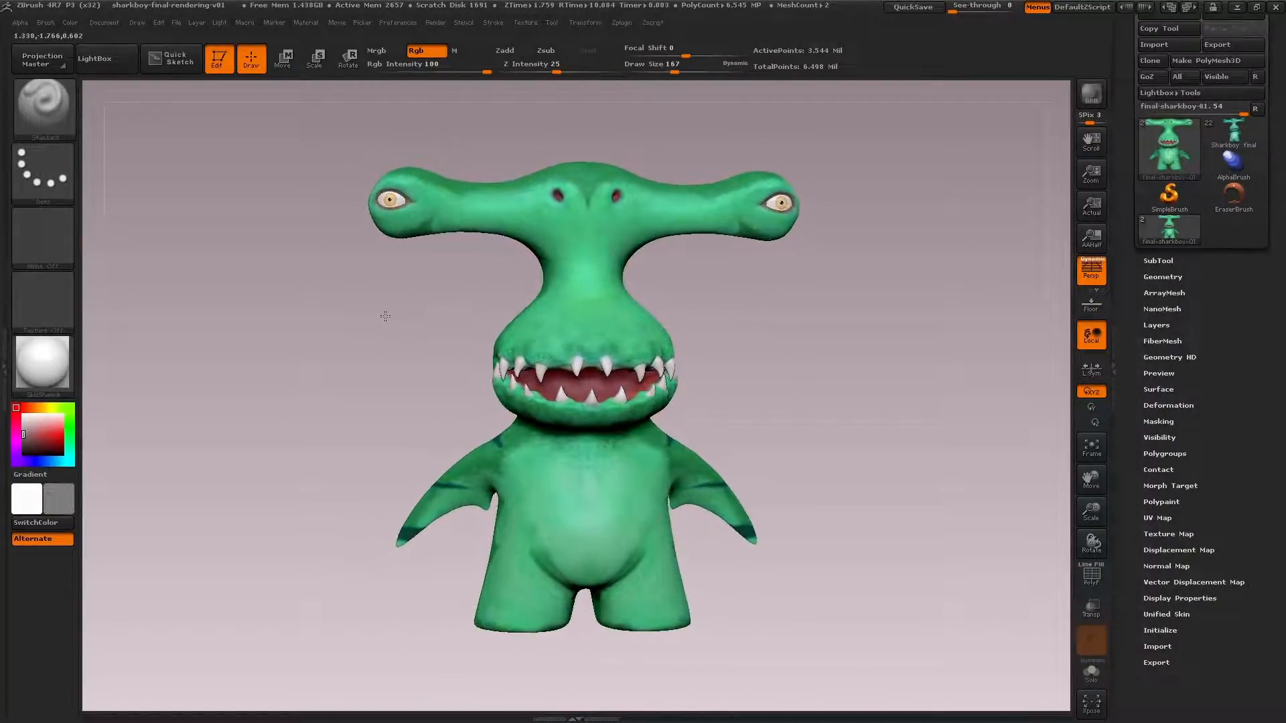
# Switch to the Sharkboy final tool and examine the creature with its hat, chain, fanny pack and bucket from several angles.
pyautogui.moveTo(698, 331); pyautogui.dragTo(765, 330)
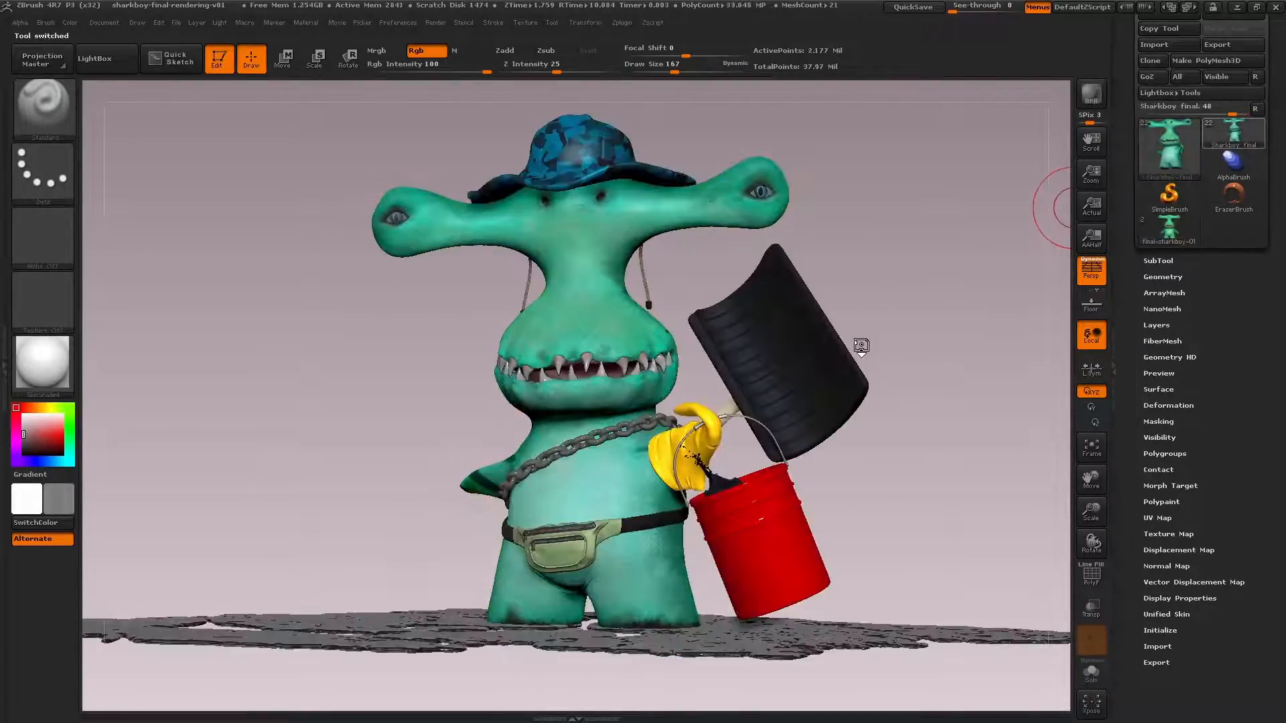
pyautogui.moveTo(917, 381); pyautogui.dragTo(913, 376)
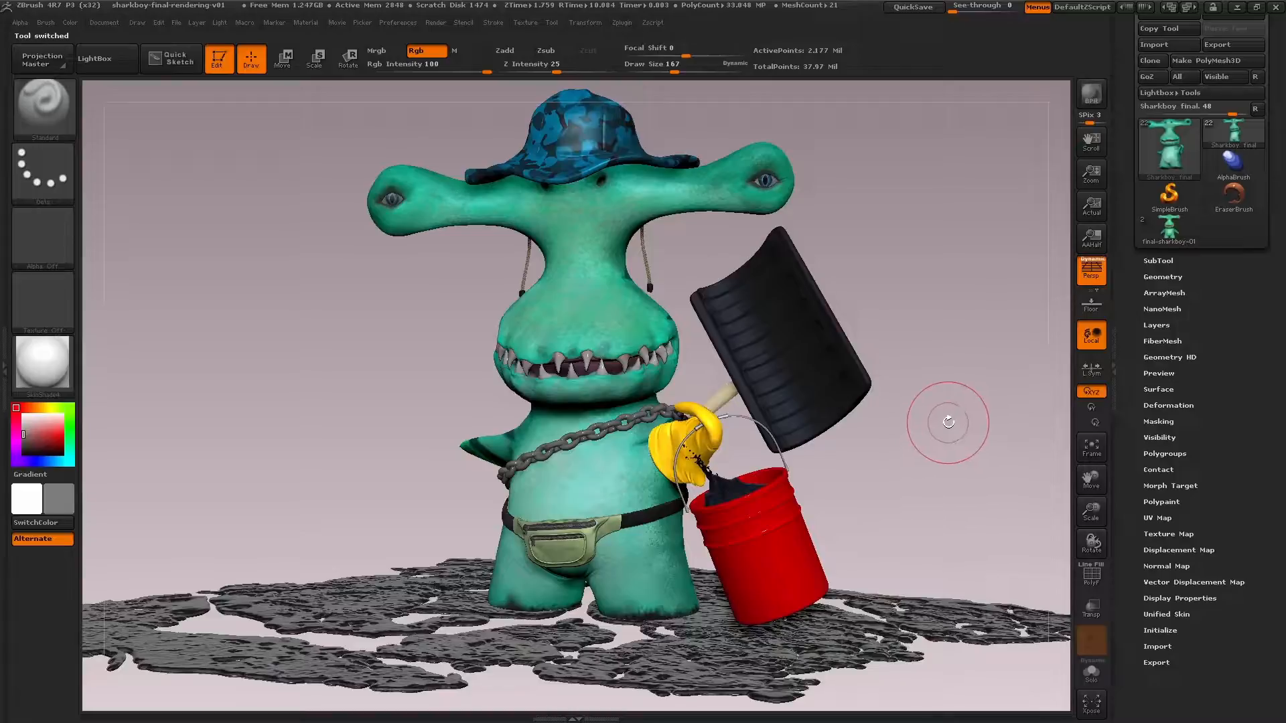
pyautogui.moveTo(950, 421); pyautogui.dragTo(941, 425)
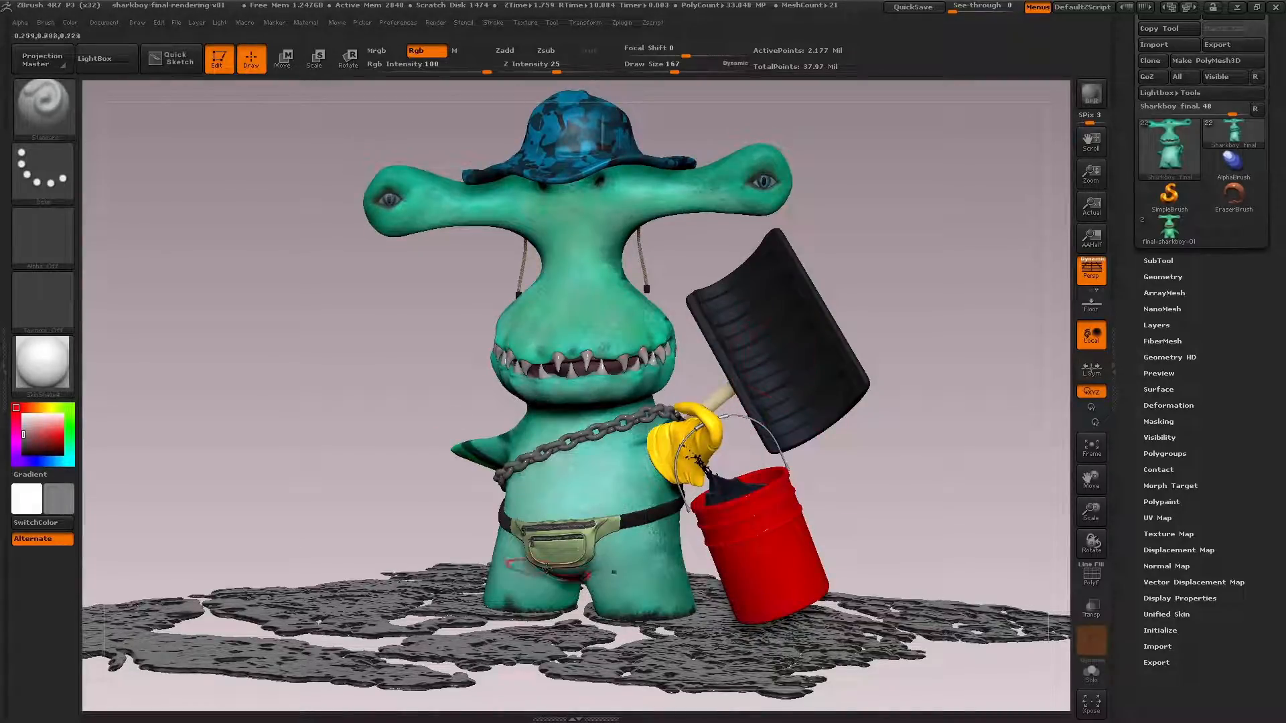
pyautogui.moveTo(413, 493); pyautogui.dragTo(417, 431)
pyautogui.moveTo(367, 357); pyautogui.dragTo(416, 348)
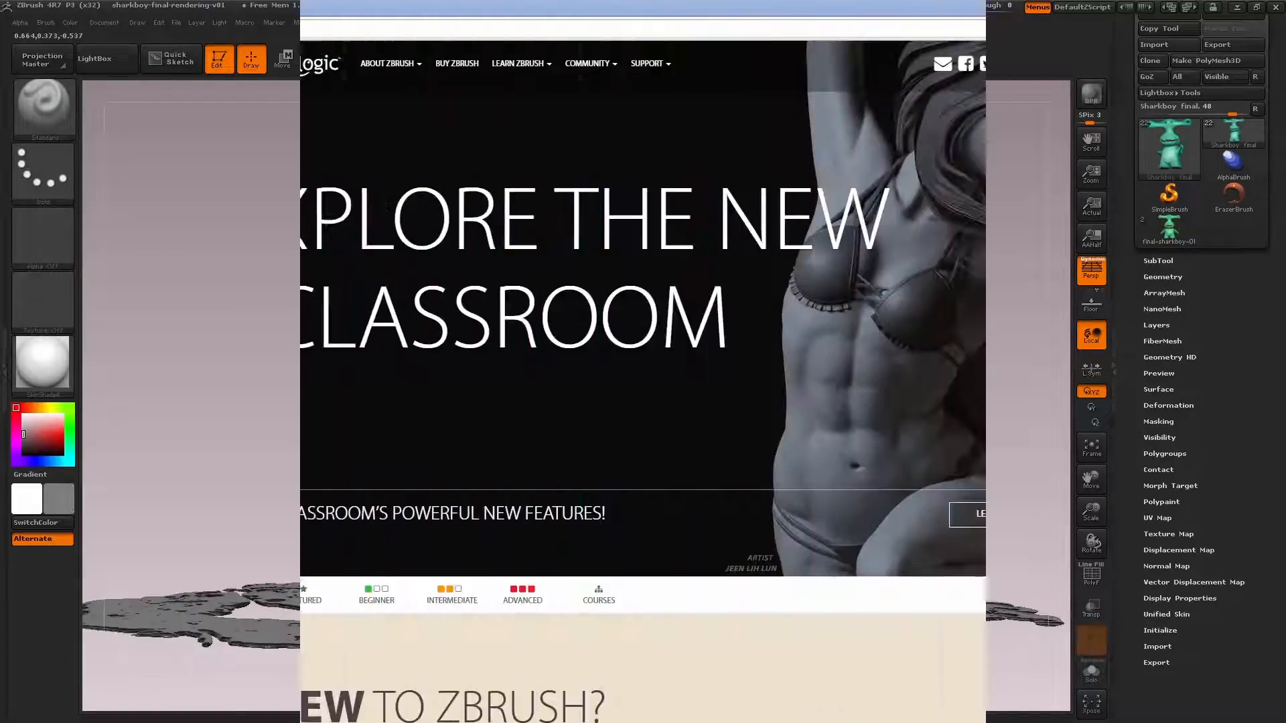
# Switch to the Chrome browser and look through the beginner lessons on Pixologic's ZClassroom site.
pyautogui.scroll(-3, 63, 328)
pyautogui.scroll(-3, 65, 332)
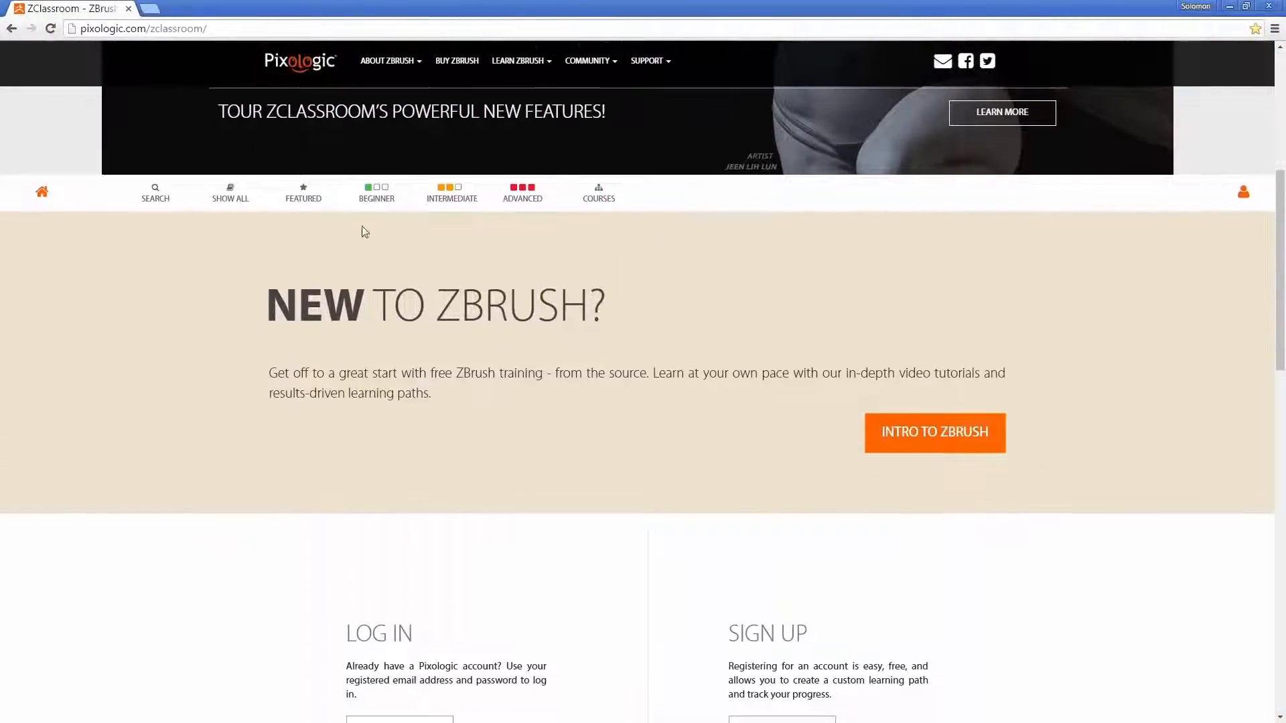
pyautogui.scroll(-3, 757, 448)
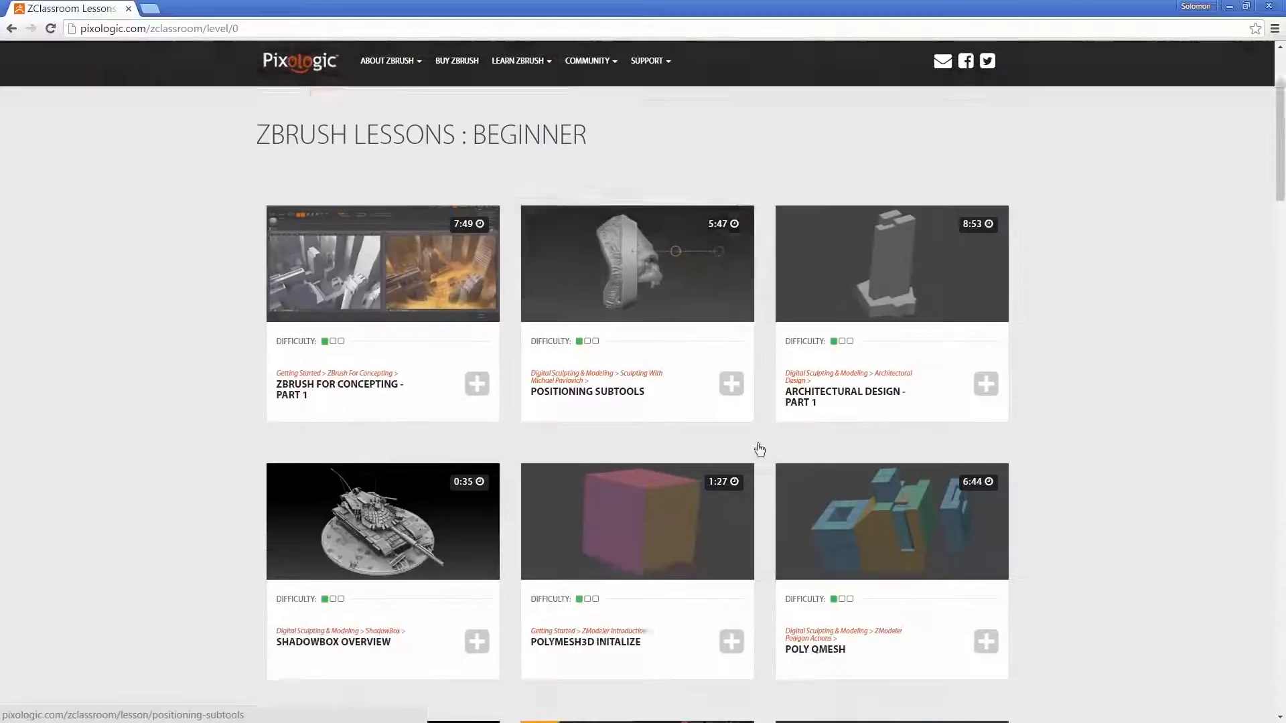
pyautogui.scroll(-9, 858, 483)
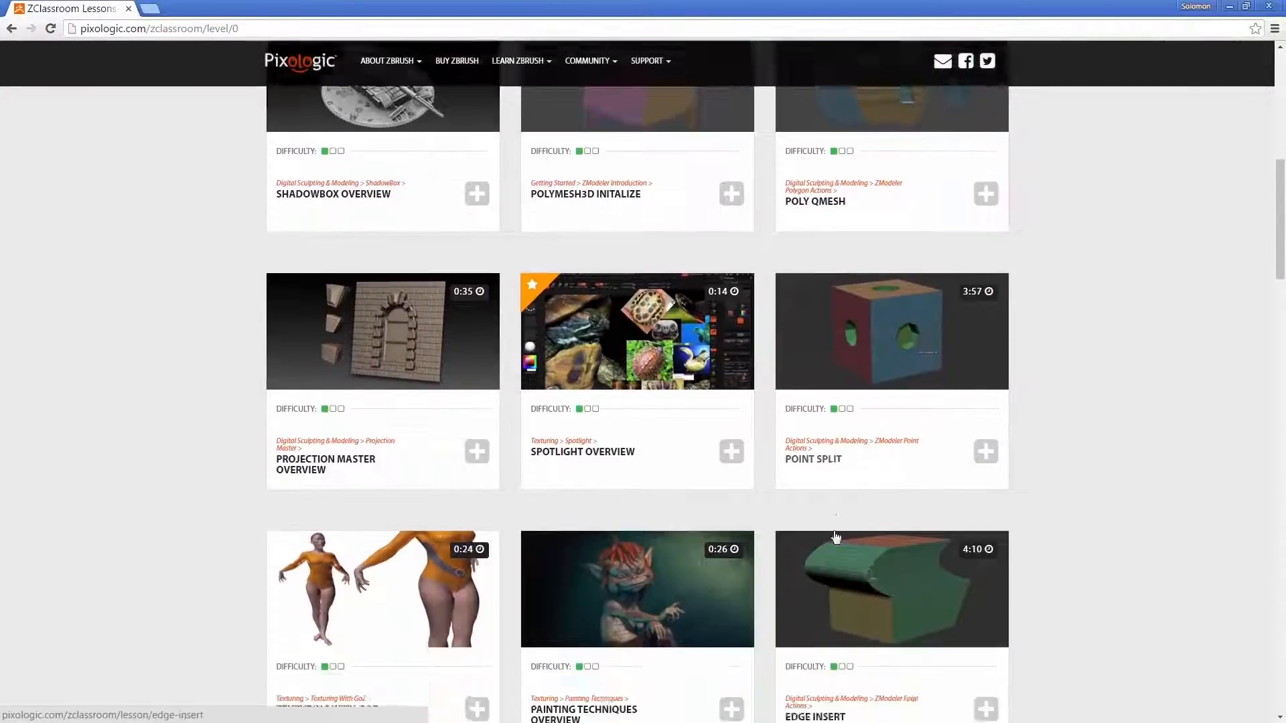
pyautogui.scroll(-3, 836, 534)
pyautogui.scroll(11, 824, 533)
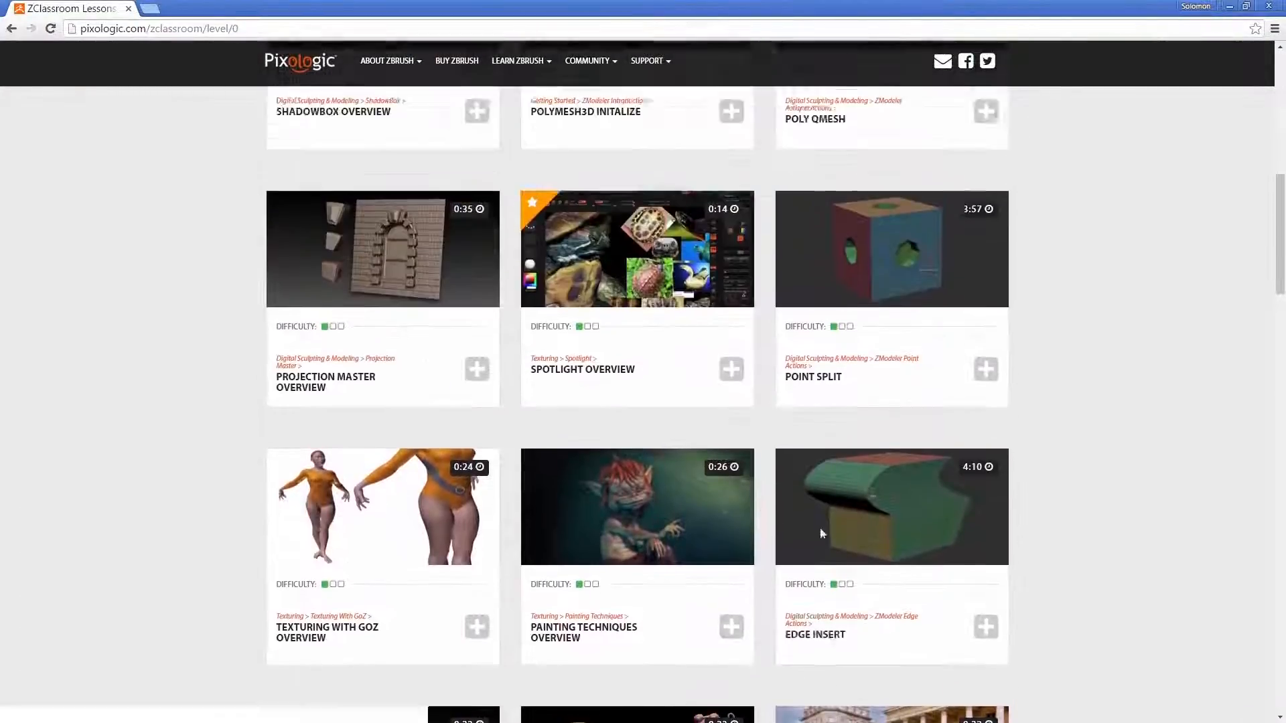
pyautogui.scroll(4, 819, 532)
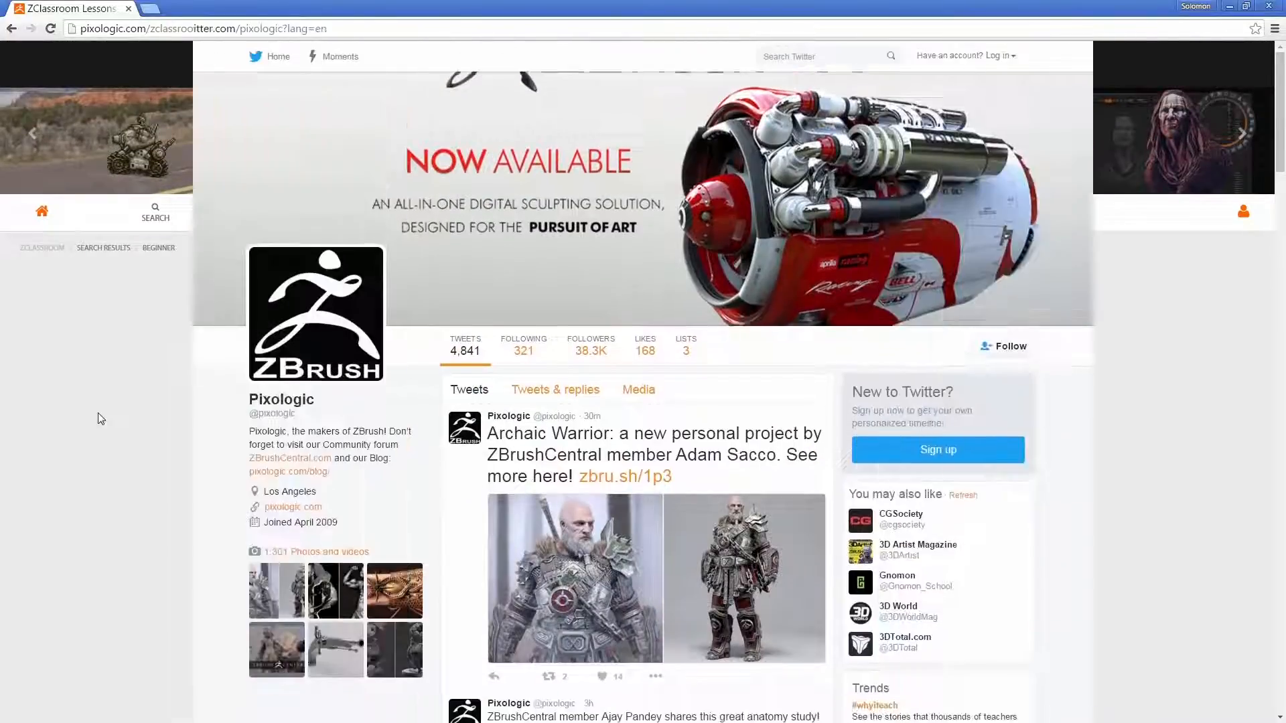
# Browse Pixologic's Twitter feed and the webinar and #AskZBrush videos on the Pixologic ZBrush YouTube channel.
pyautogui.scroll(-7, 97, 413)
pyautogui.scroll(-7, 118, 456)
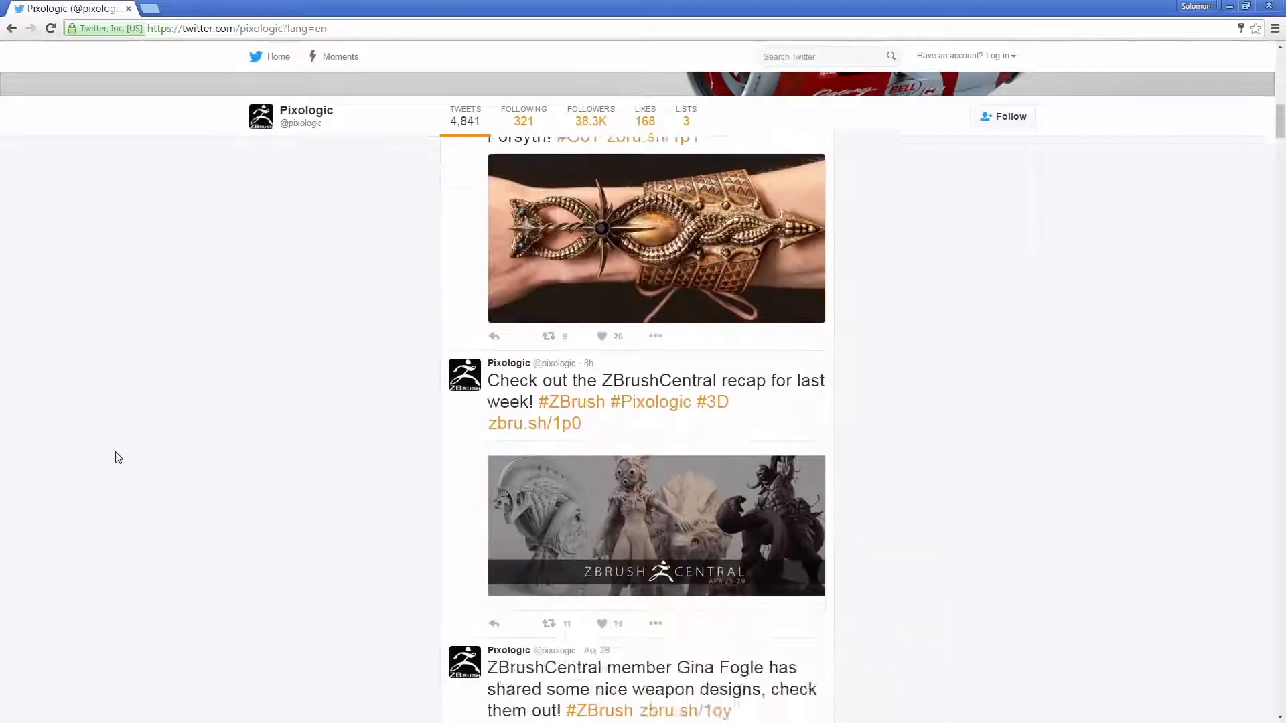
pyautogui.scroll(14, 118, 458)
pyautogui.scroll(2, 118, 458)
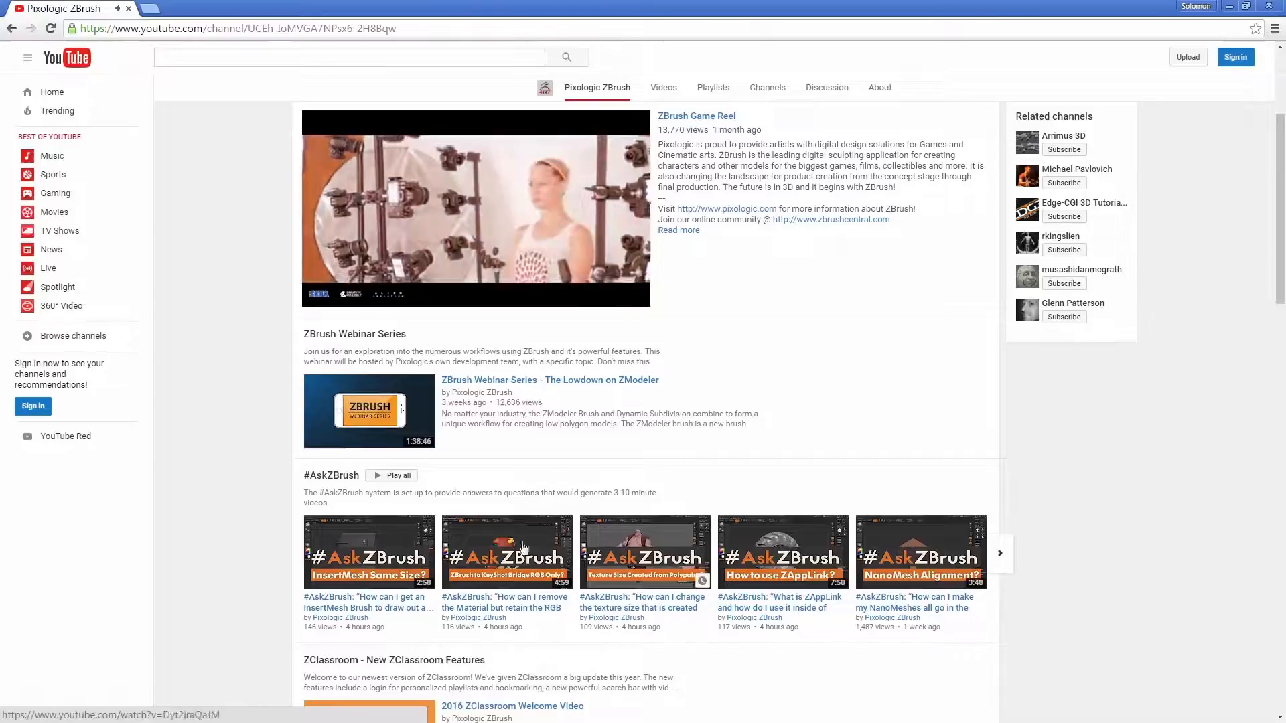
pyautogui.scroll(3, 231, 525)
pyautogui.scroll(1, 230, 516)
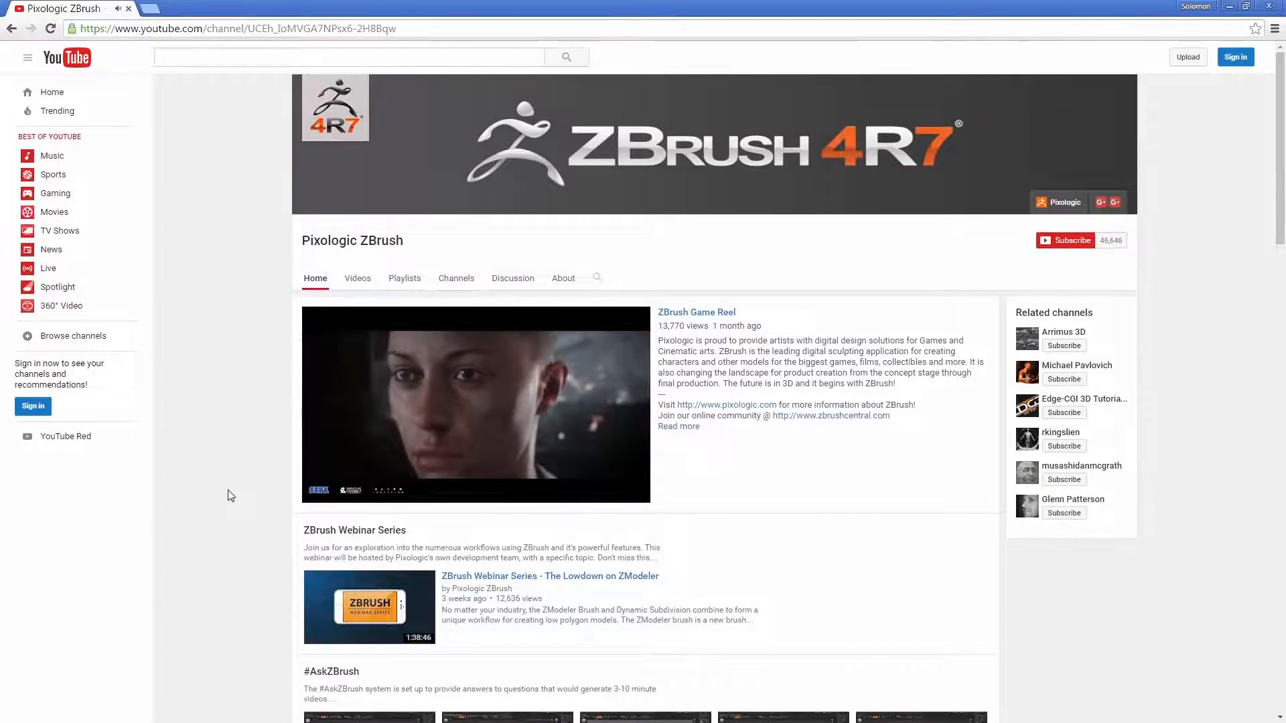